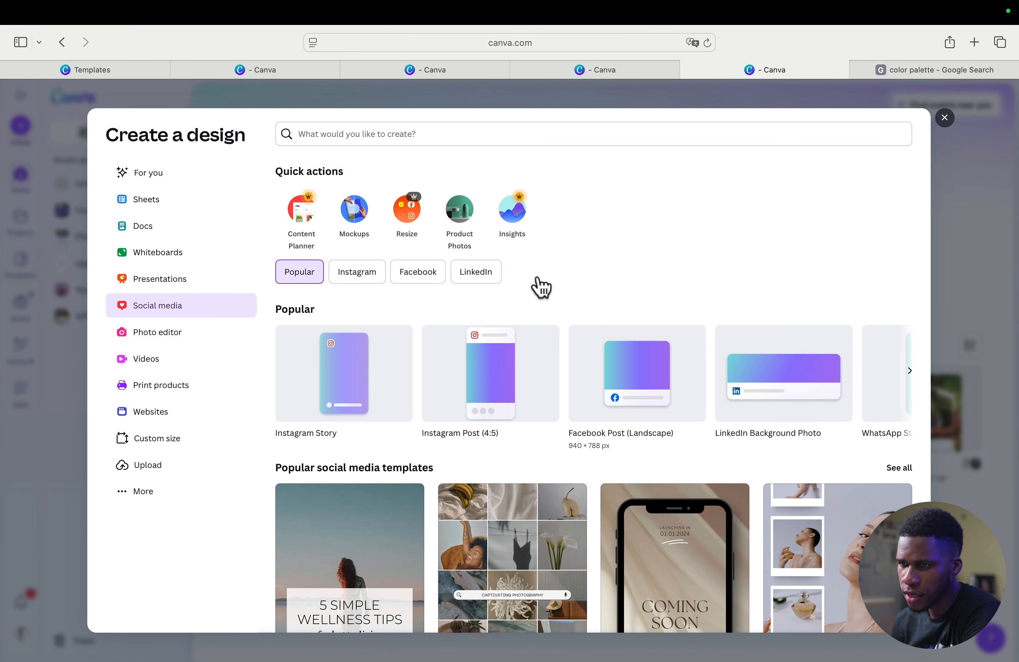
- Create a blank square Instagram post design of 1080 × 1080 px
click(359, 272)
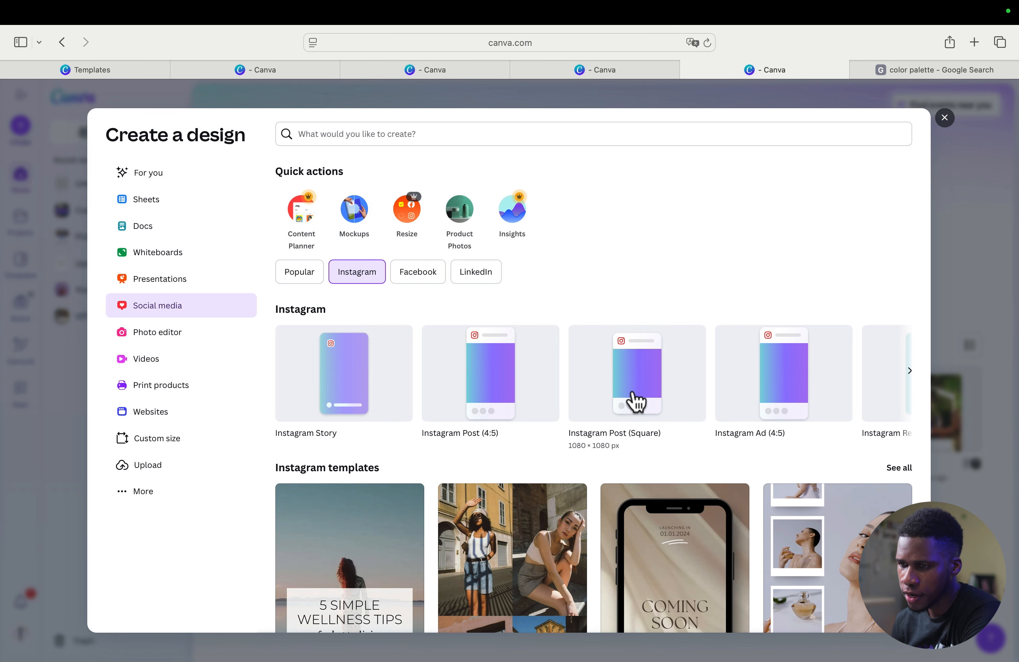
click(613, 381)
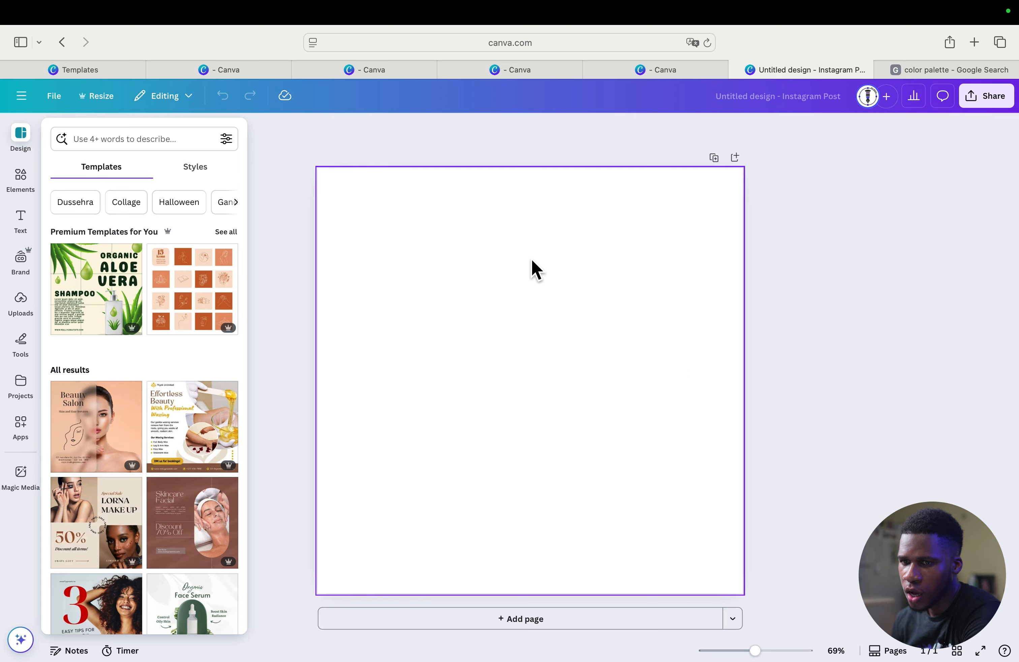
- Upload images-2.jpeg from the Downloads folder and place it on the blank page
click(23, 303)
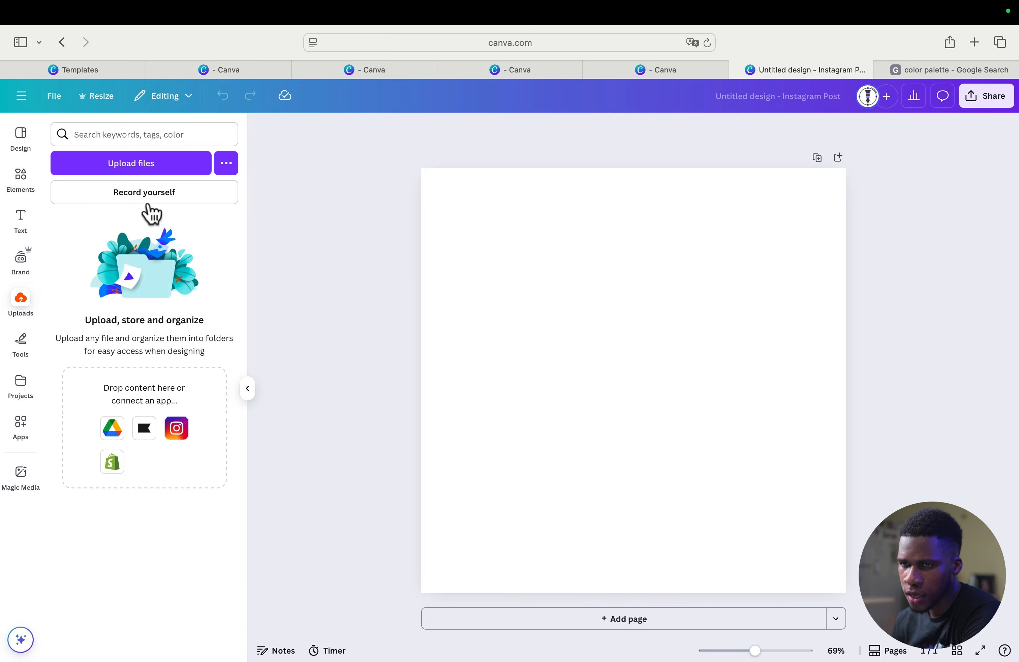
click(148, 166)
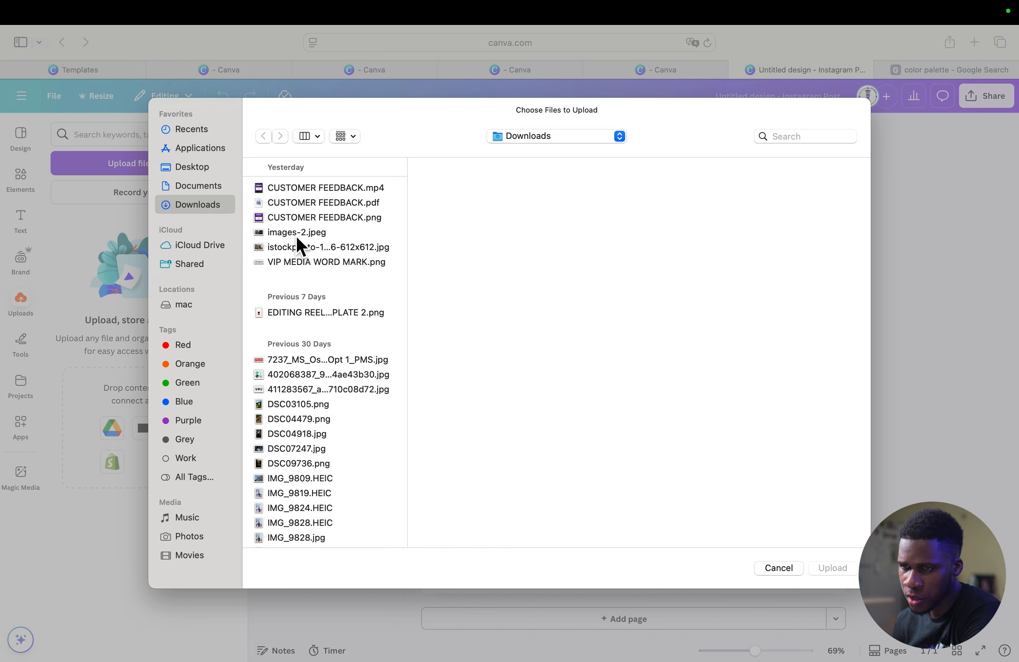
click(297, 235)
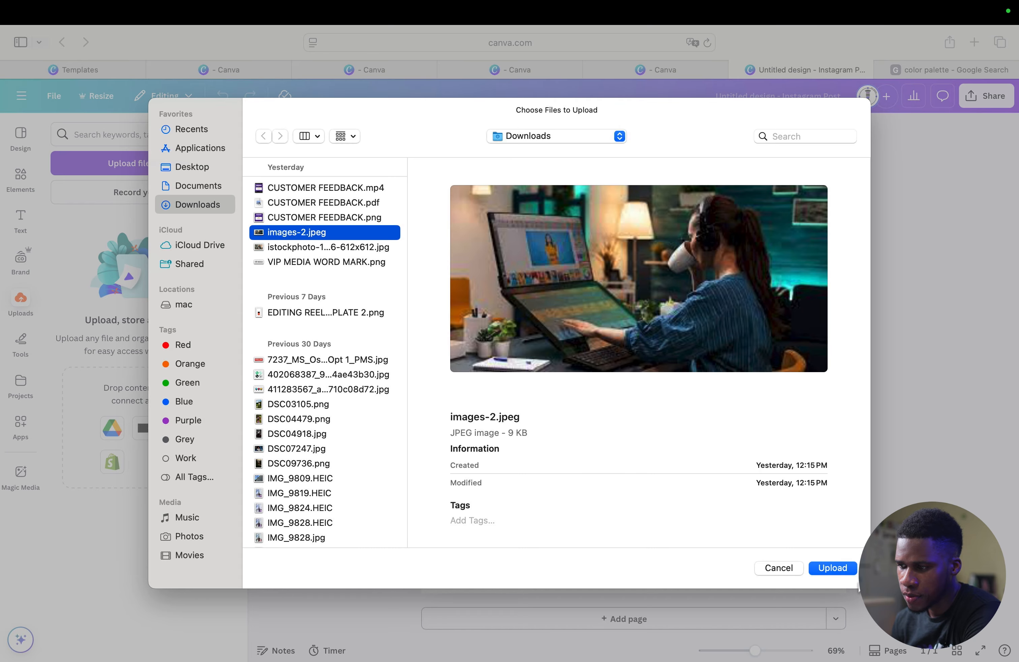
click(832, 568)
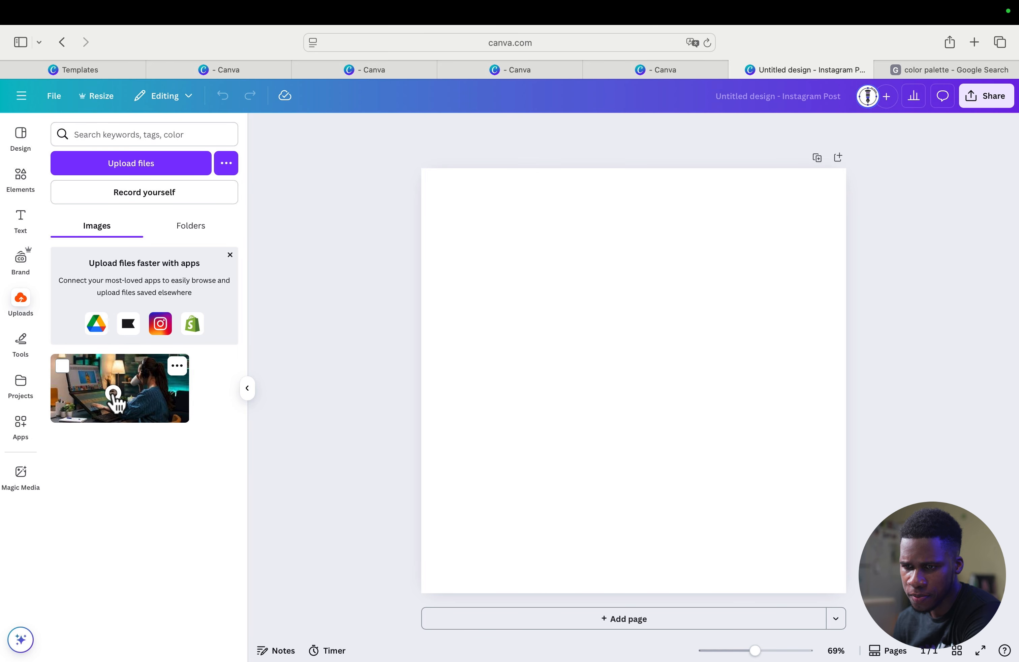
click(113, 393)
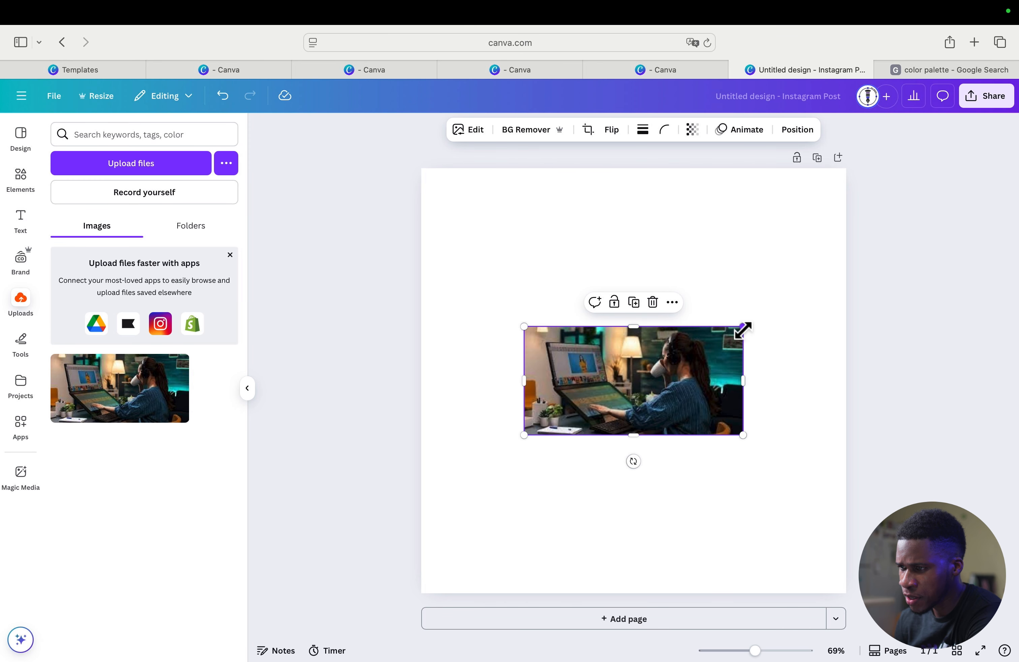
- Enlarge and reposition the photo until it covers the entire square page, keeping the woman with the mug in view
drag(744, 326, 933, 187)
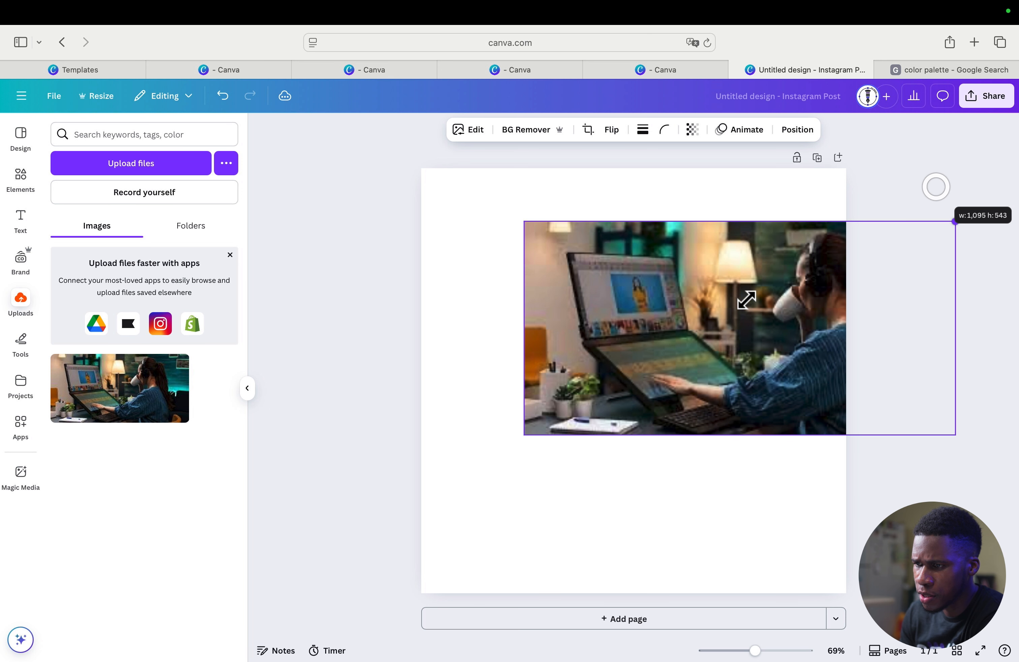
drag(746, 298, 610, 322)
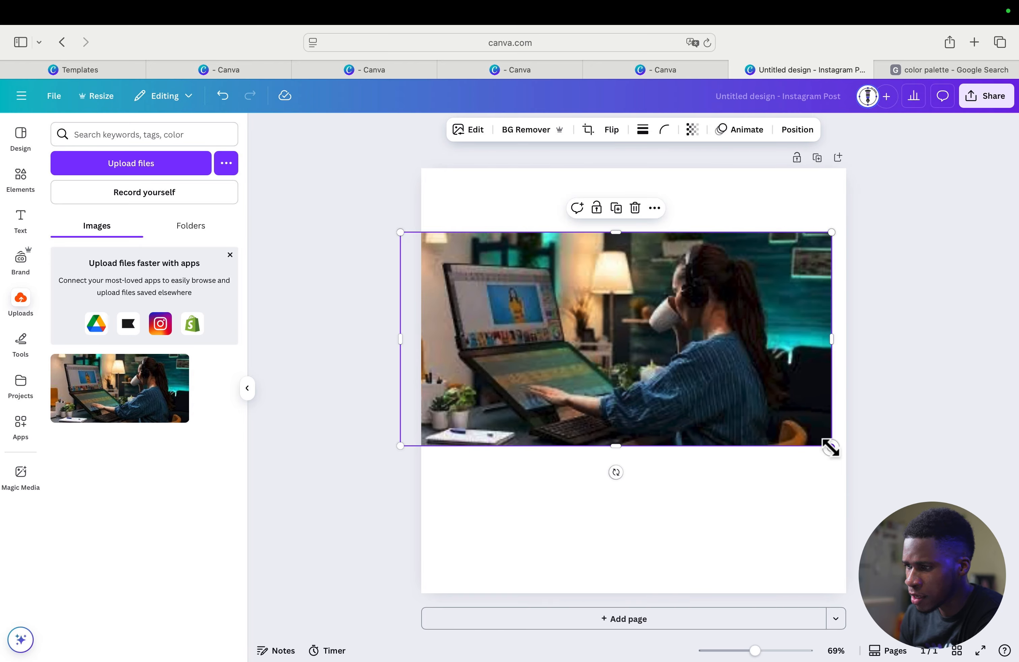
drag(831, 449, 1018, 541)
drag(777, 487, 778, 487)
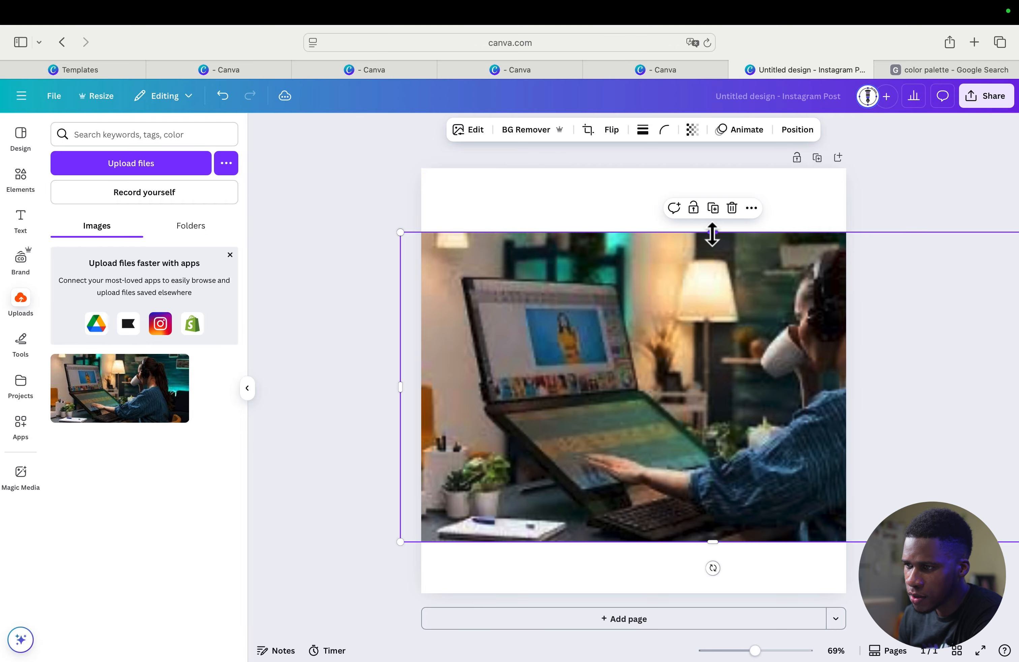
drag(712, 226, 695, 150)
drag(721, 417, 646, 466)
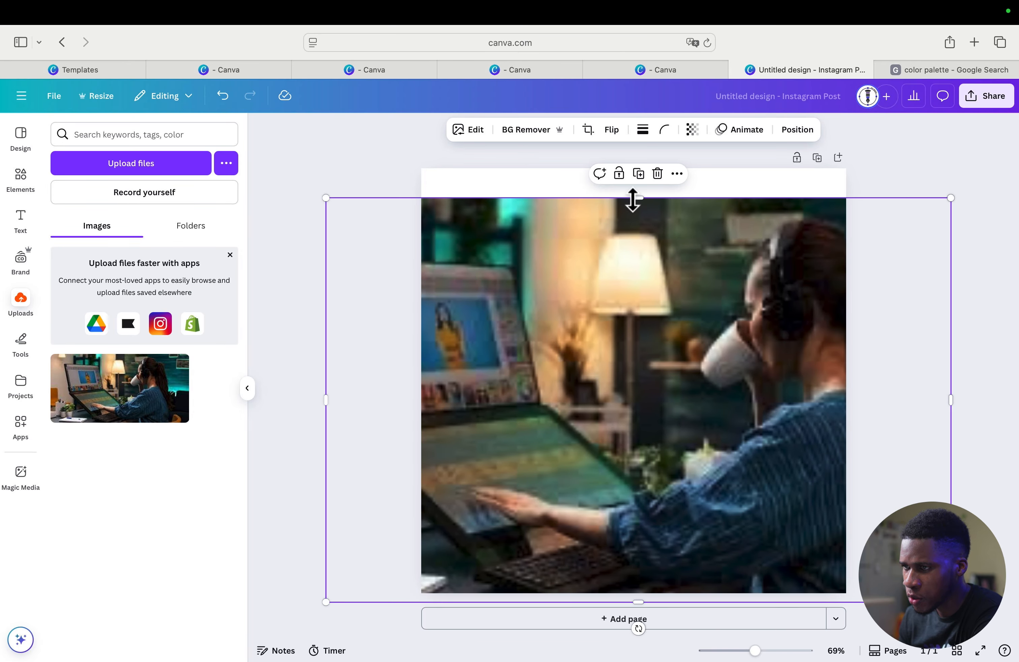
drag(632, 199, 632, 165)
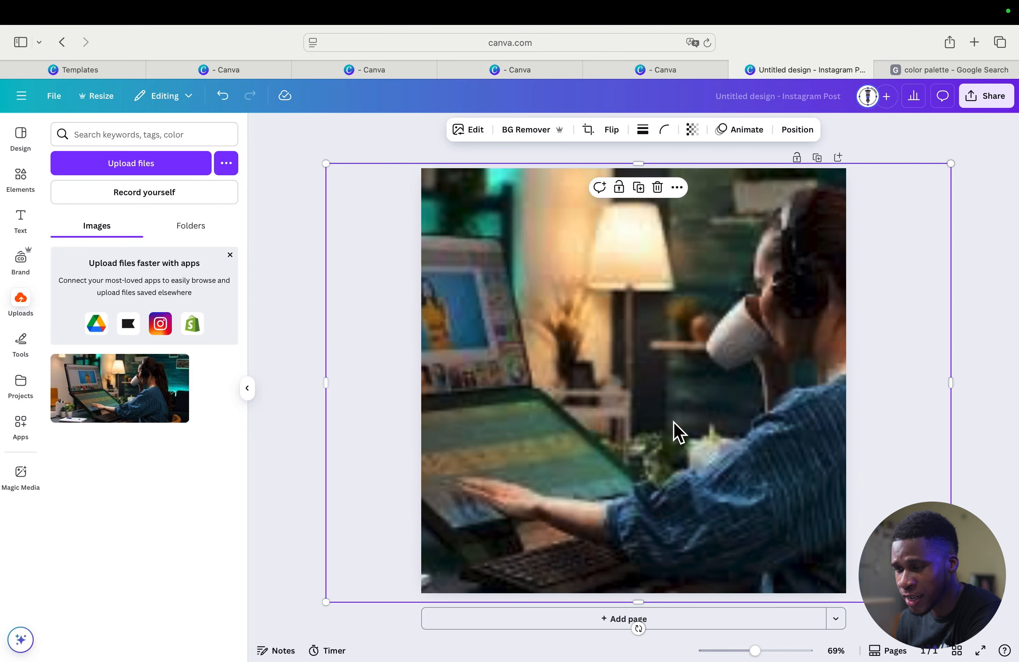
- Blur the whole background photo at intensity 56 and lock it in place
click(467, 130)
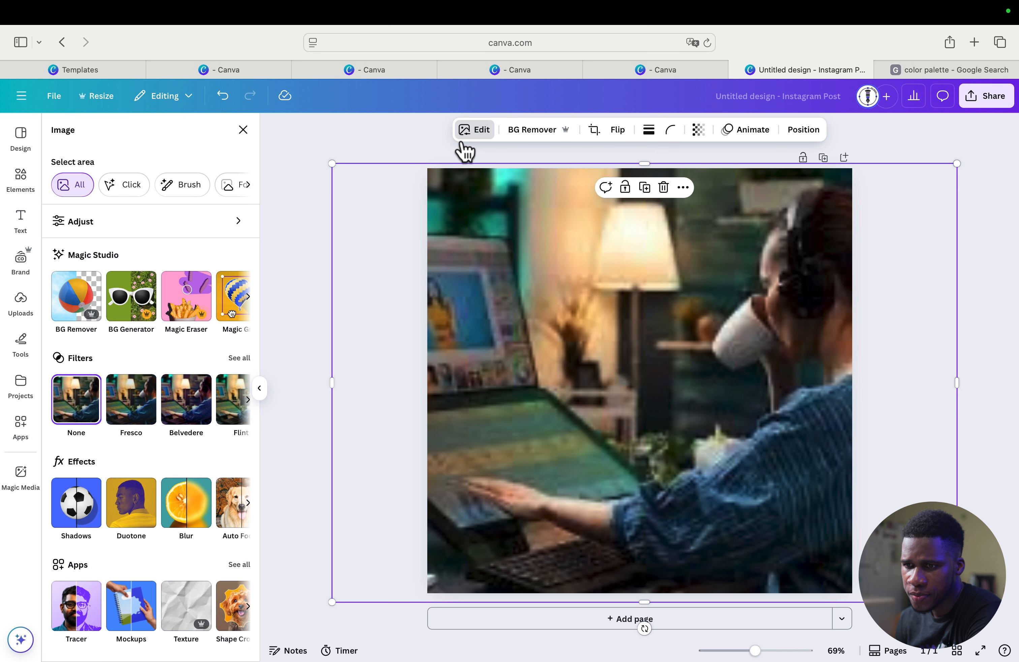
click(184, 511)
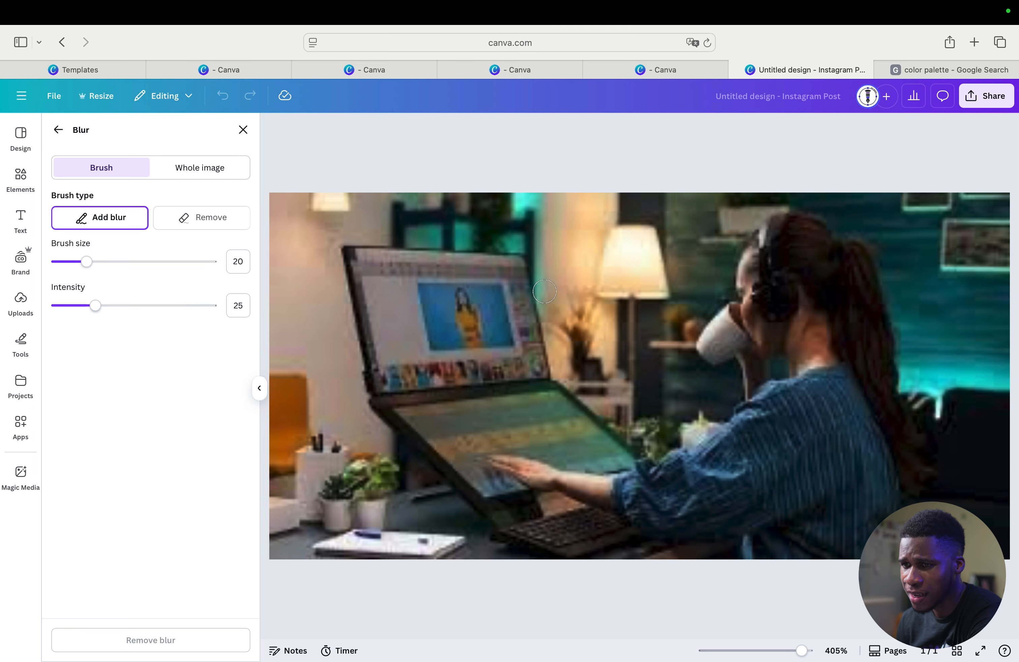
click(180, 173)
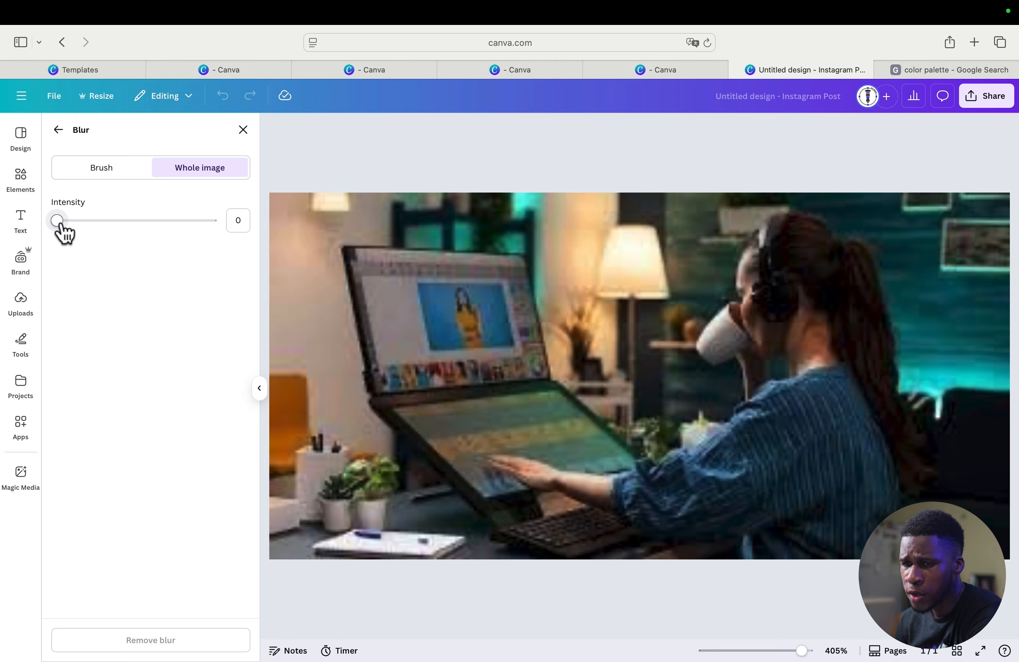
drag(60, 223, 143, 227)
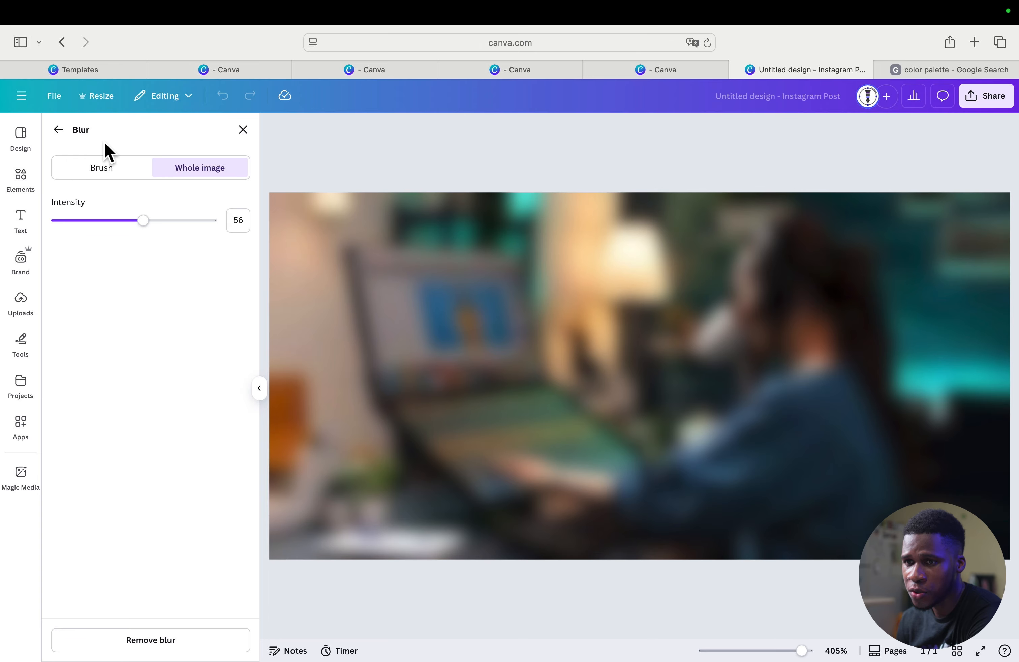
click(61, 130)
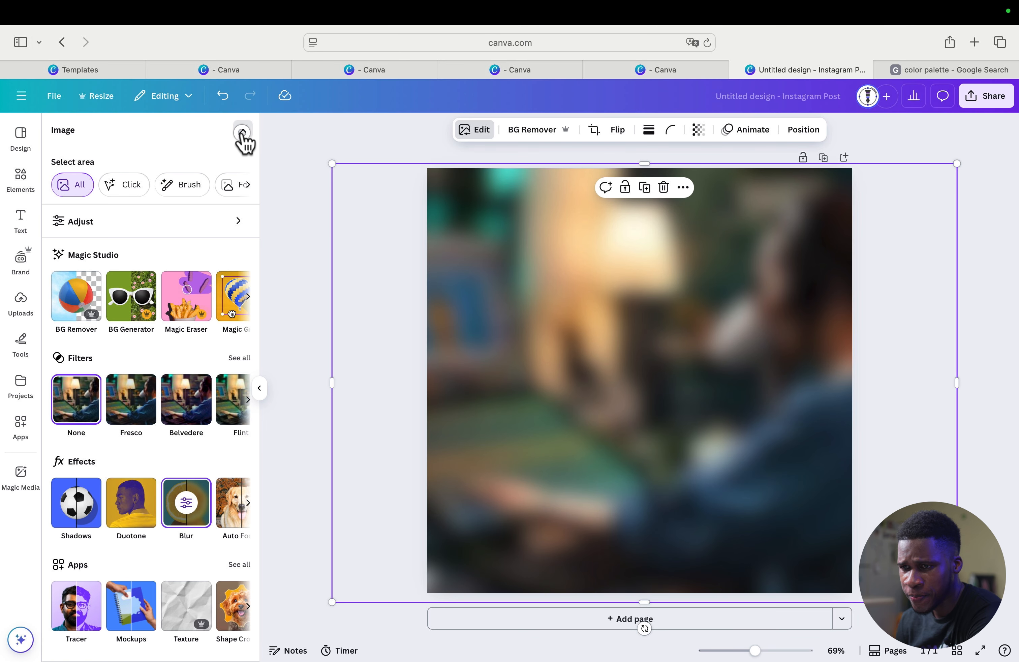
click(242, 133)
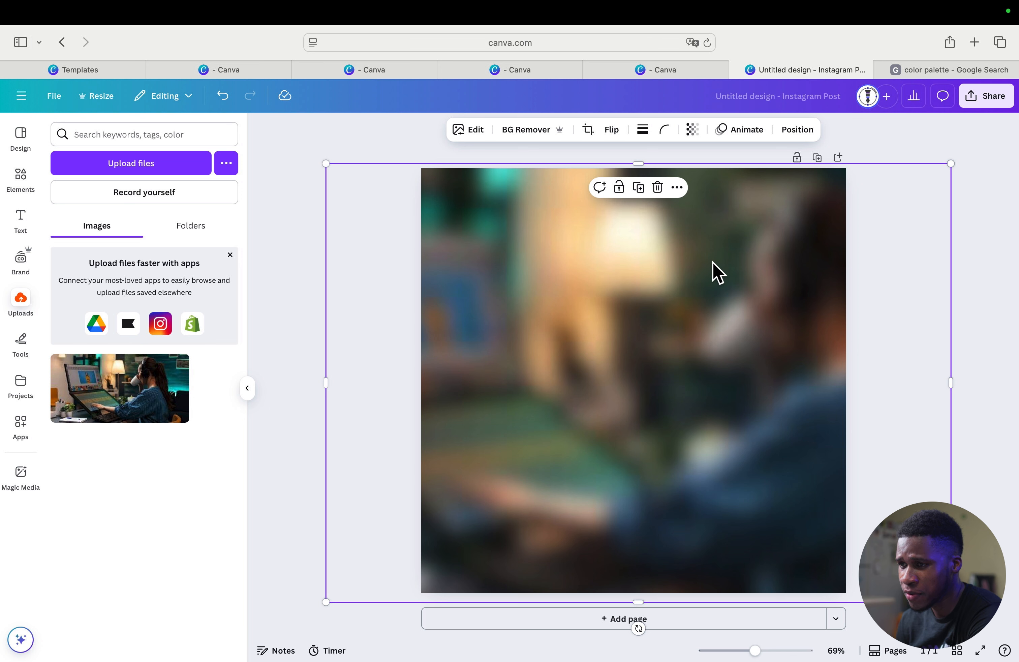
click(620, 193)
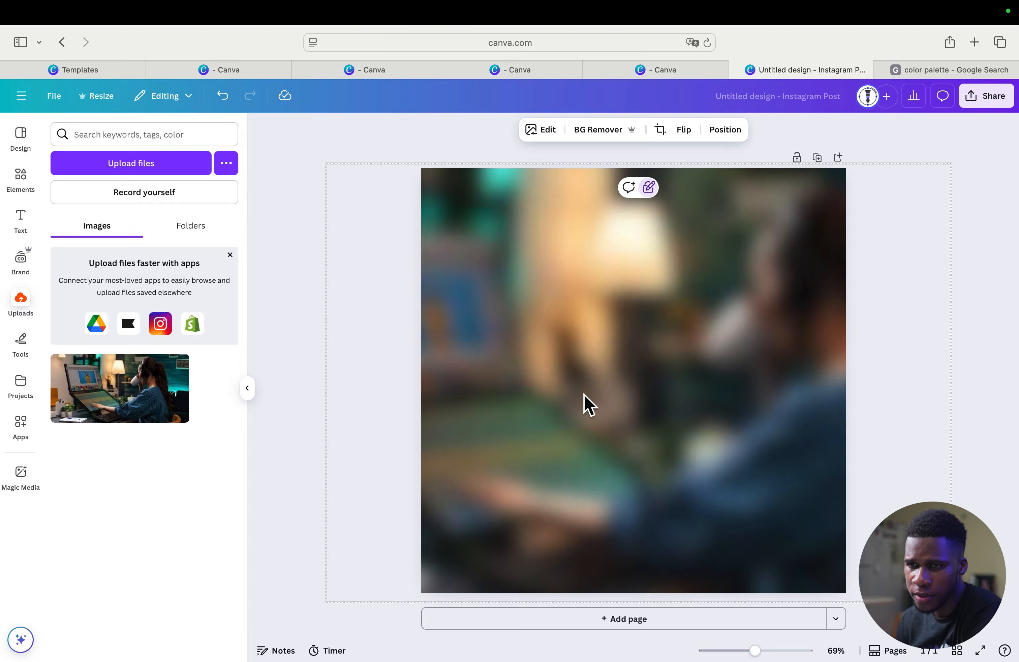
- Find the basic shapes among the elements and add a sharp-cornered square to the page
click(22, 189)
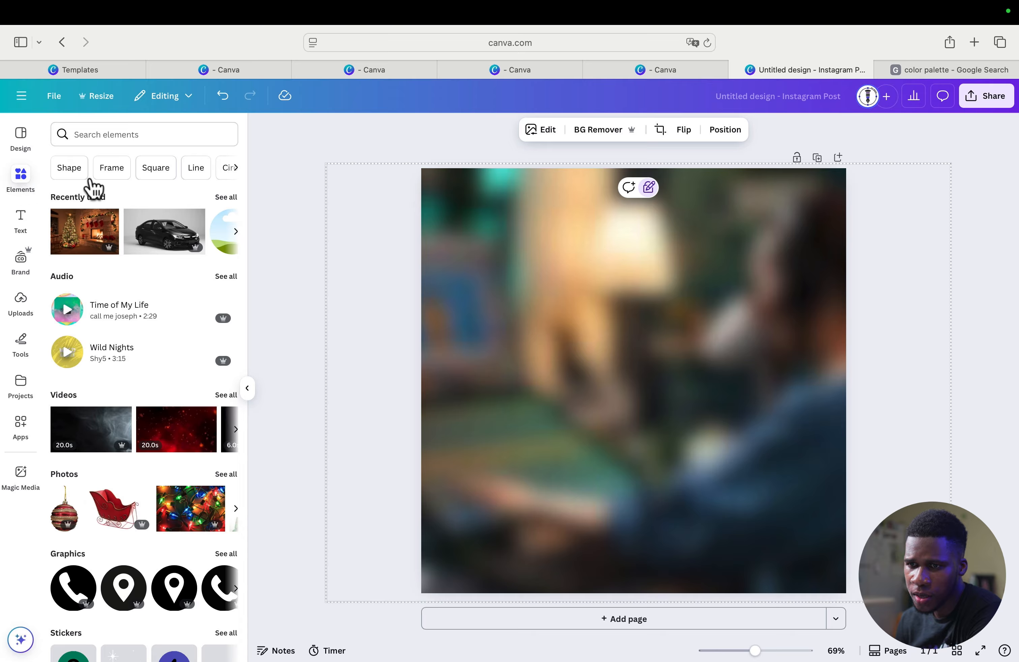
click(68, 169)
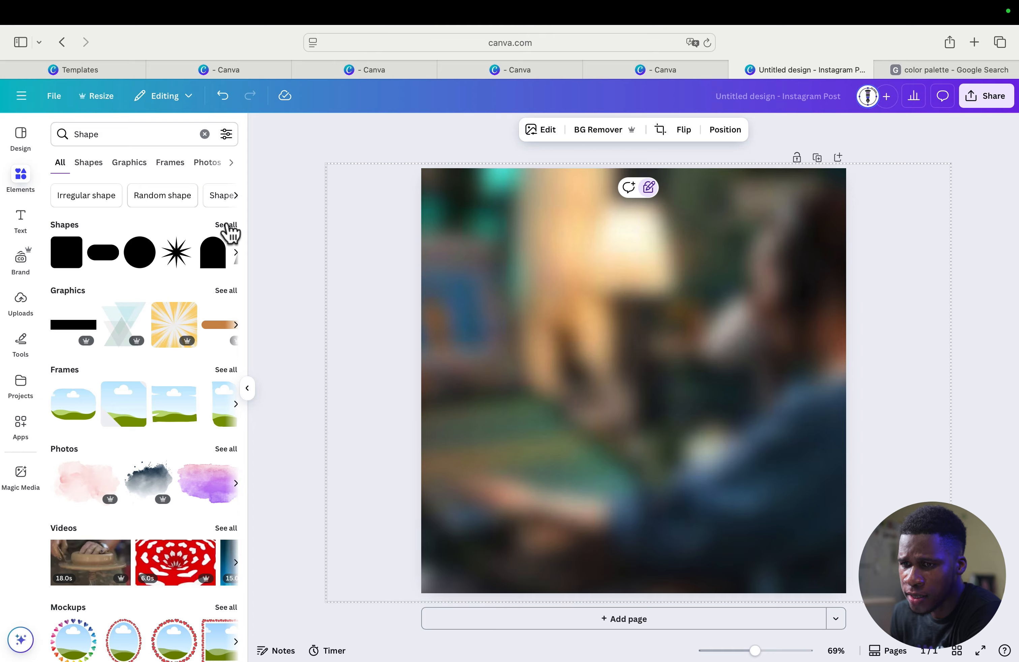
click(226, 225)
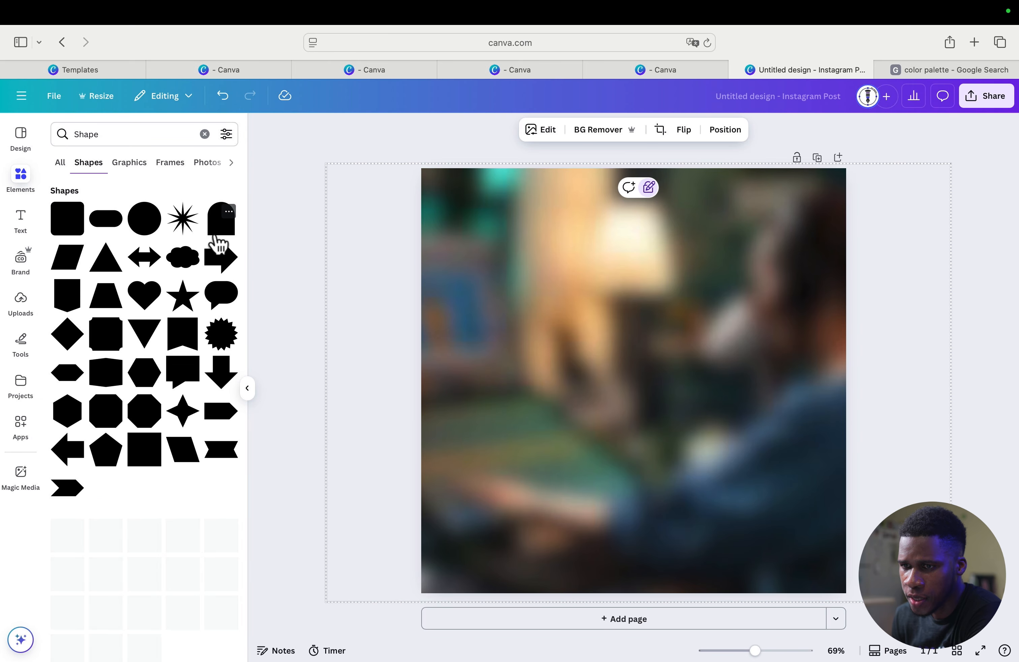
click(150, 442)
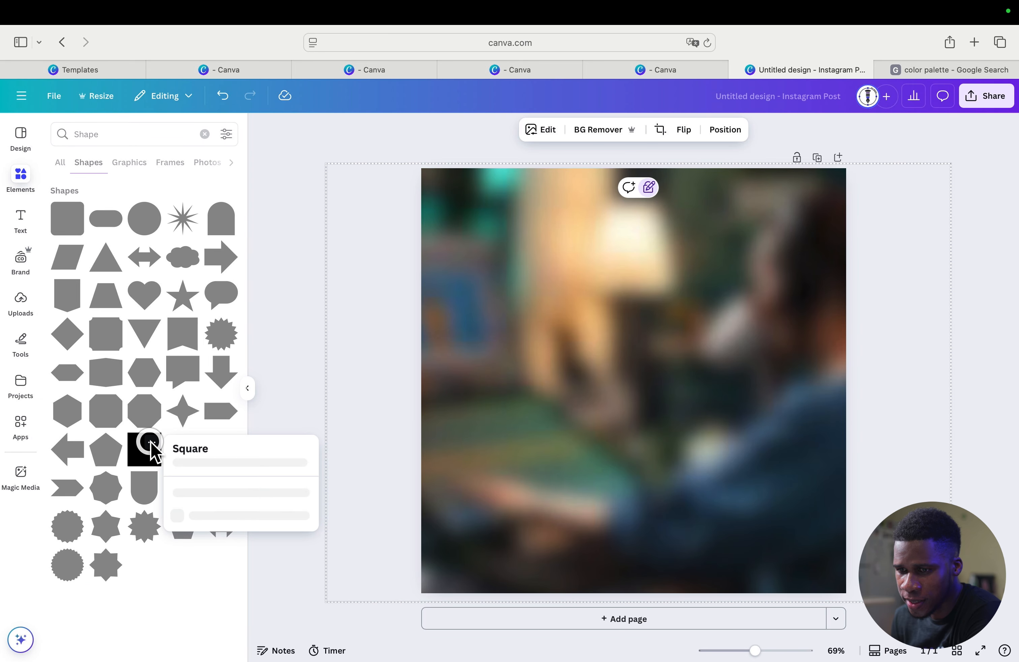
click(148, 462)
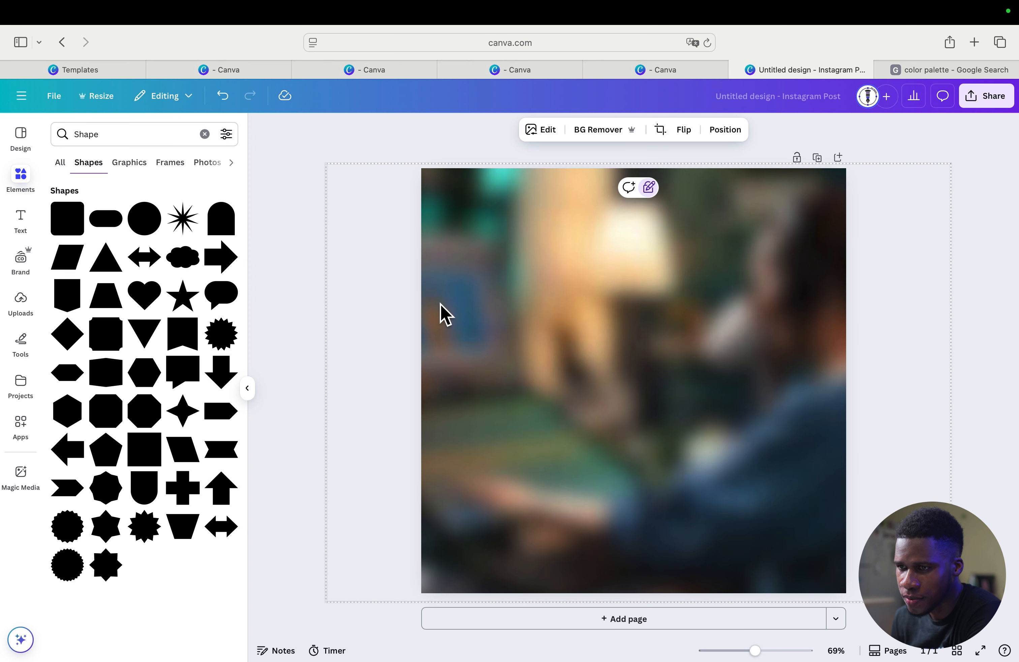
click(143, 450)
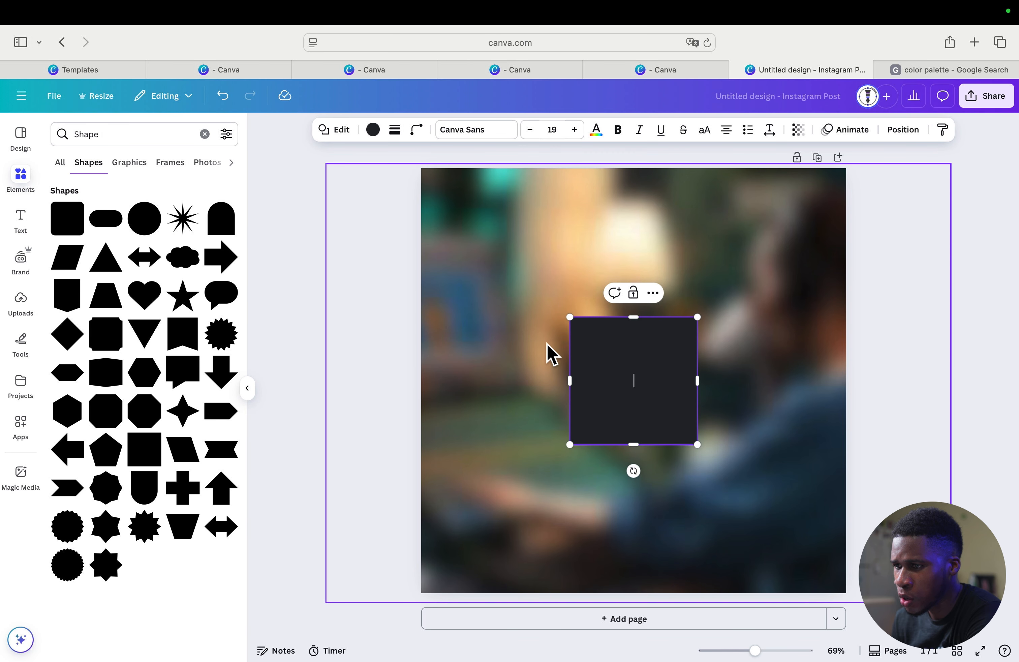
- Enlarge and position the dark square so it covers the whole page, slightly past its edges, and deselect it
drag(571, 320, 409, 170)
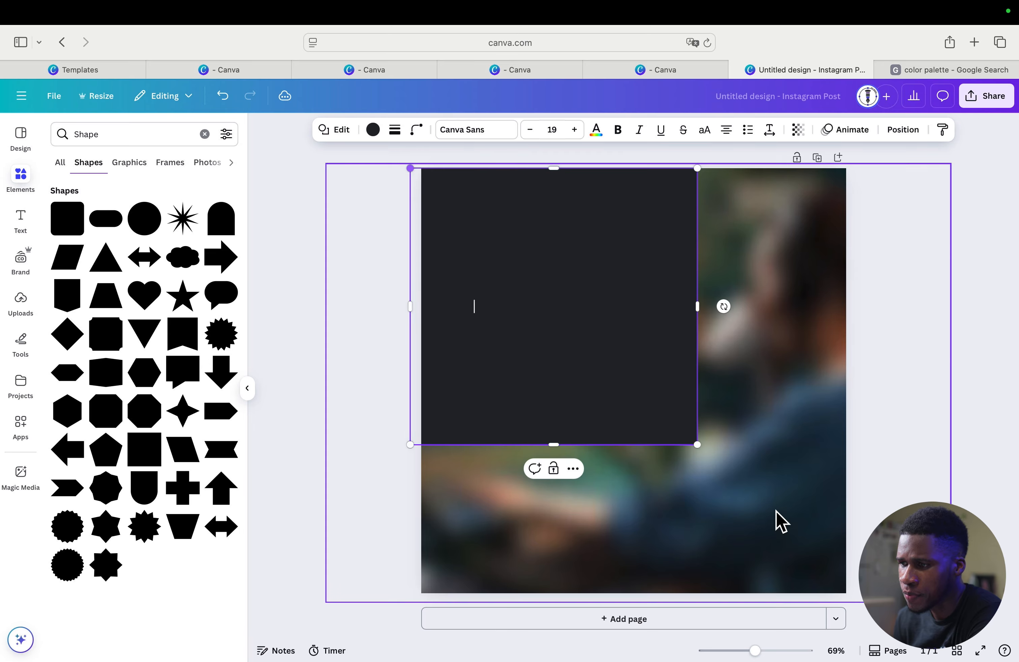
drag(696, 444, 845, 586)
drag(850, 595, 852, 602)
drag(798, 501, 797, 499)
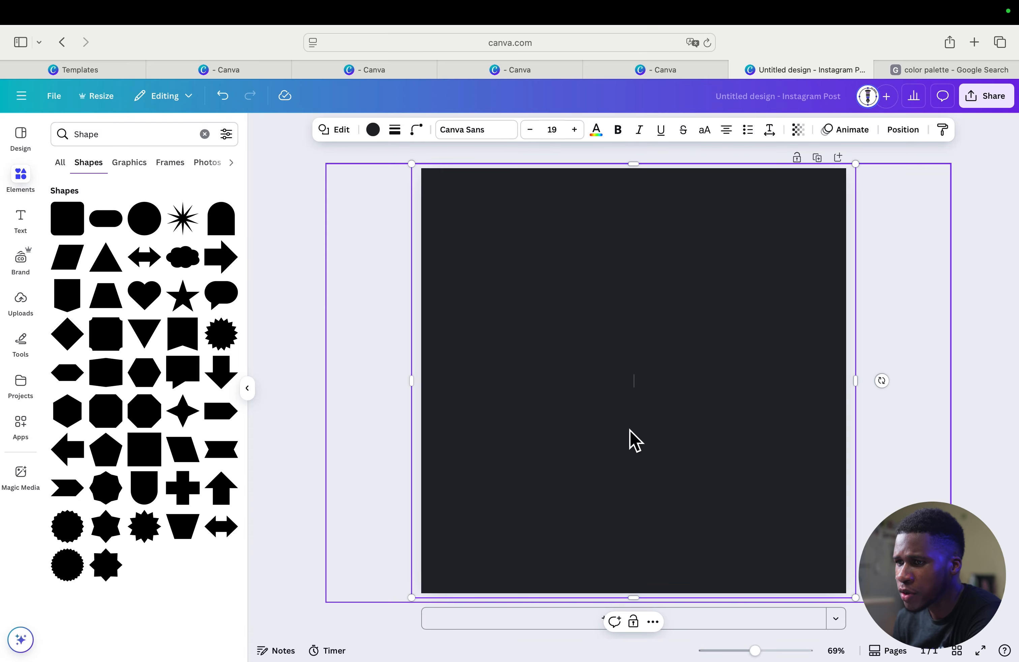
click(325, 358)
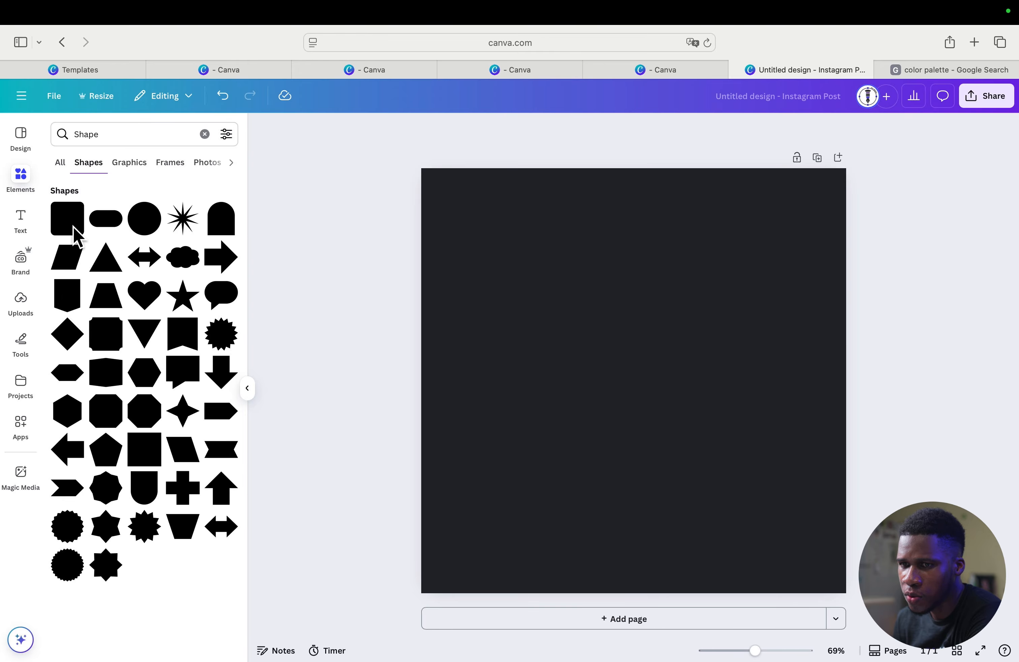
- Upload VIP LOGO No Background.png from the Downloads folder and place it over the dark square
click(22, 306)
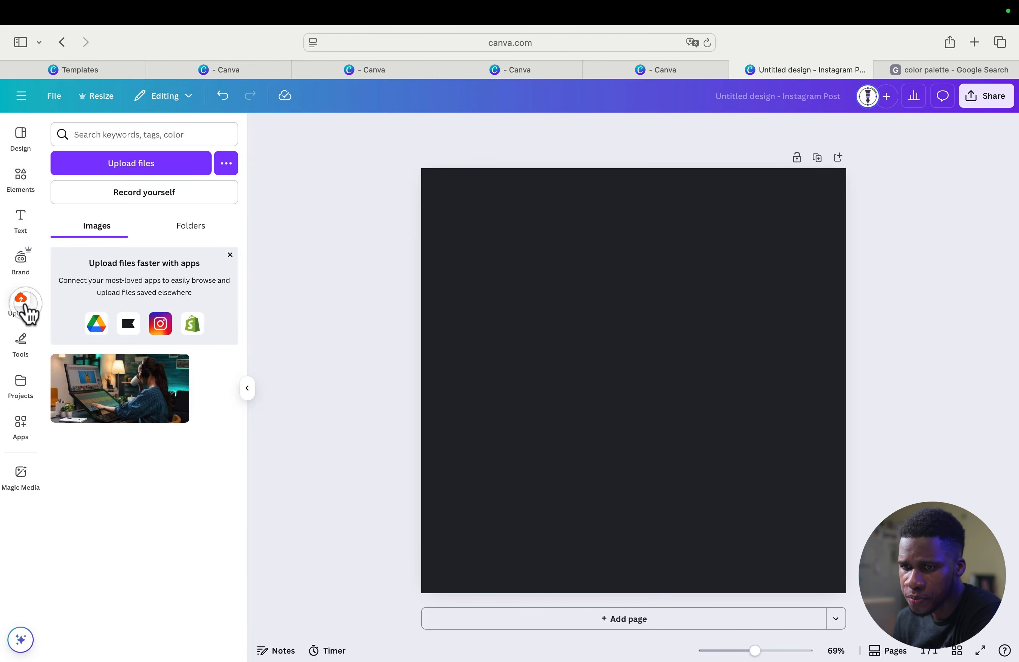
click(146, 167)
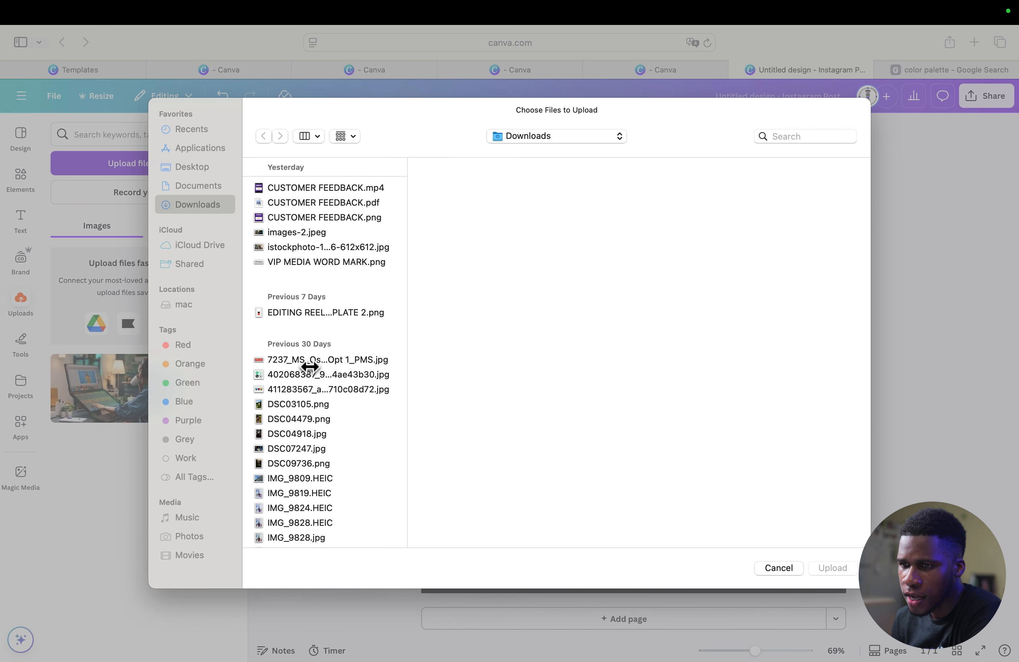
scroll(310, 370, down, 15)
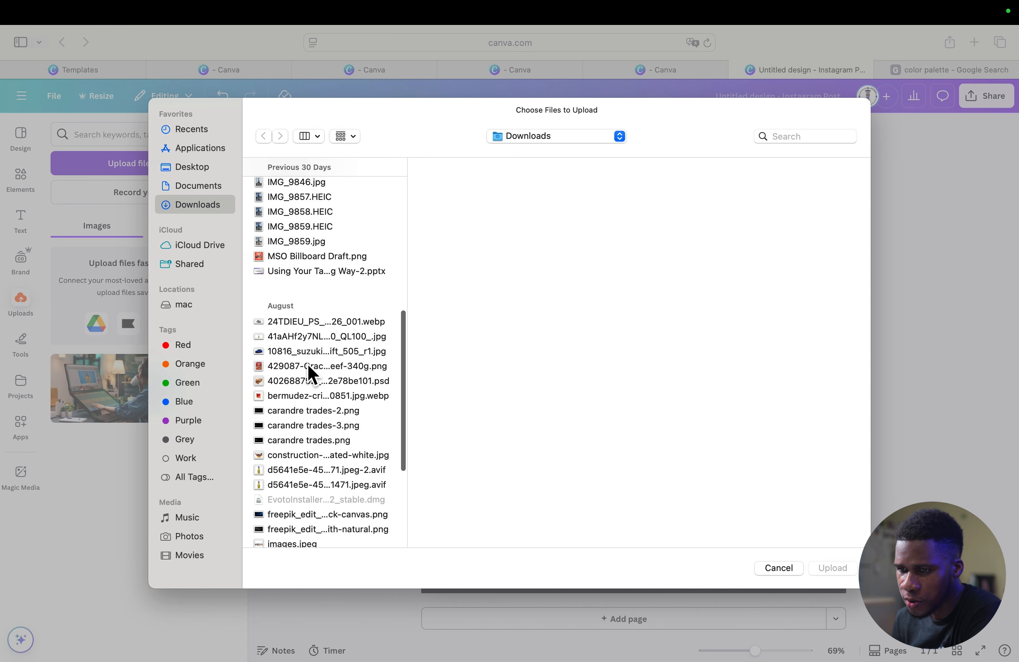
scroll(311, 375, down, 10)
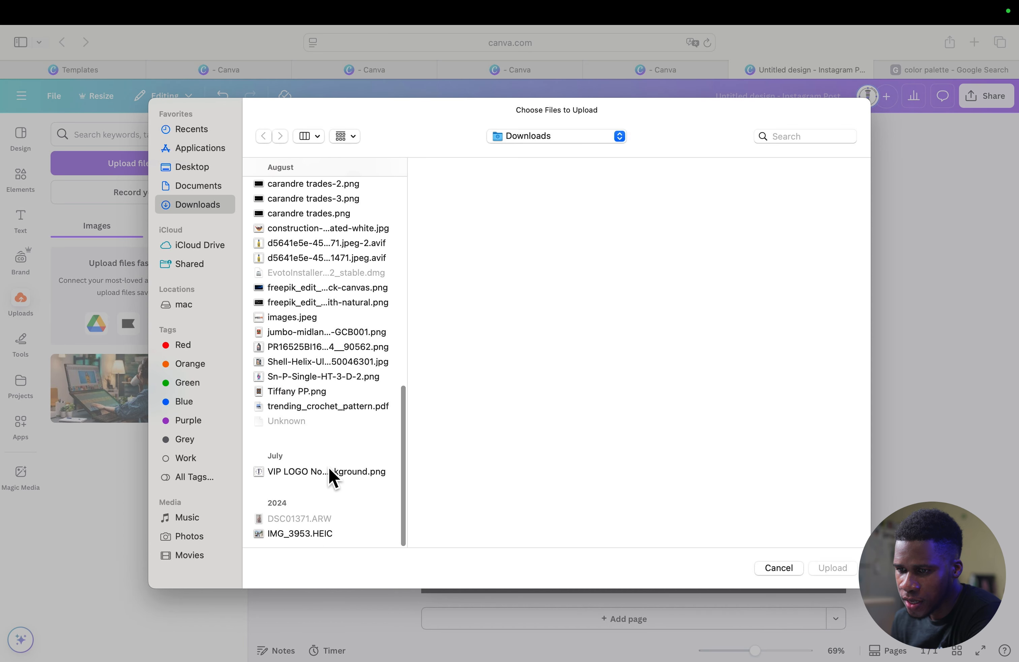
click(322, 472)
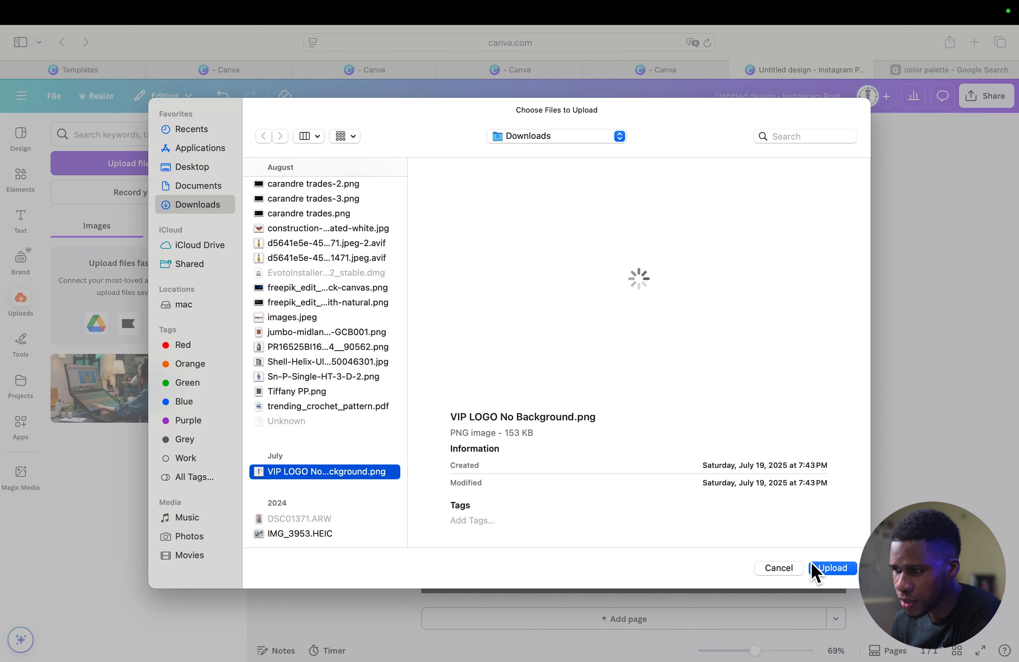
click(830, 569)
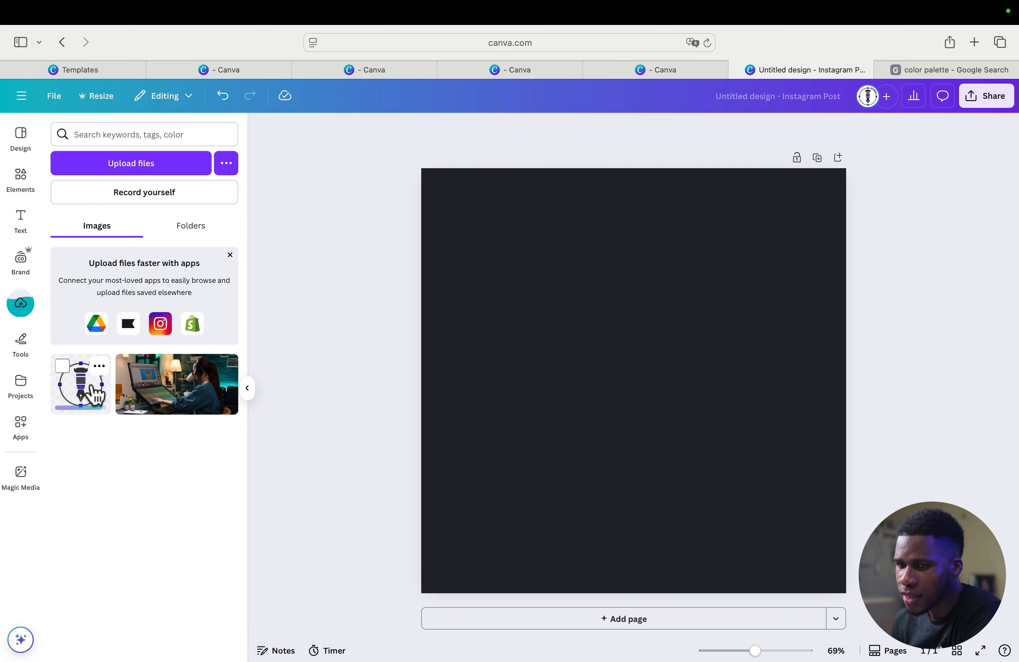
click(88, 385)
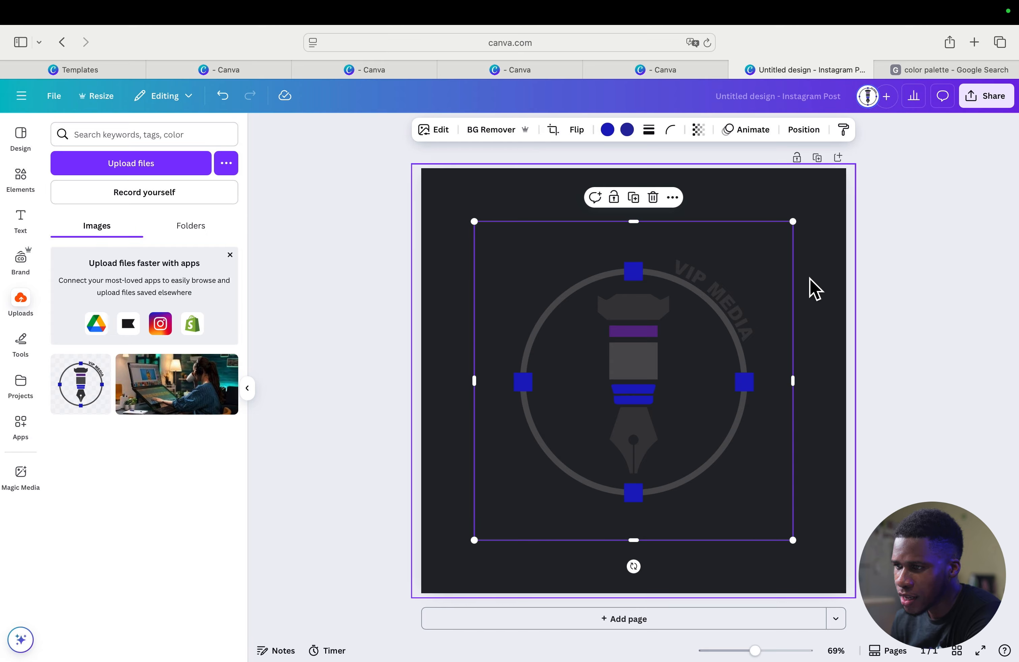
- Upload VIP MEDIA WORD MARK.png from the Downloads folder and delete the shrunken round logo from the page
drag(792, 539, 482, 546)
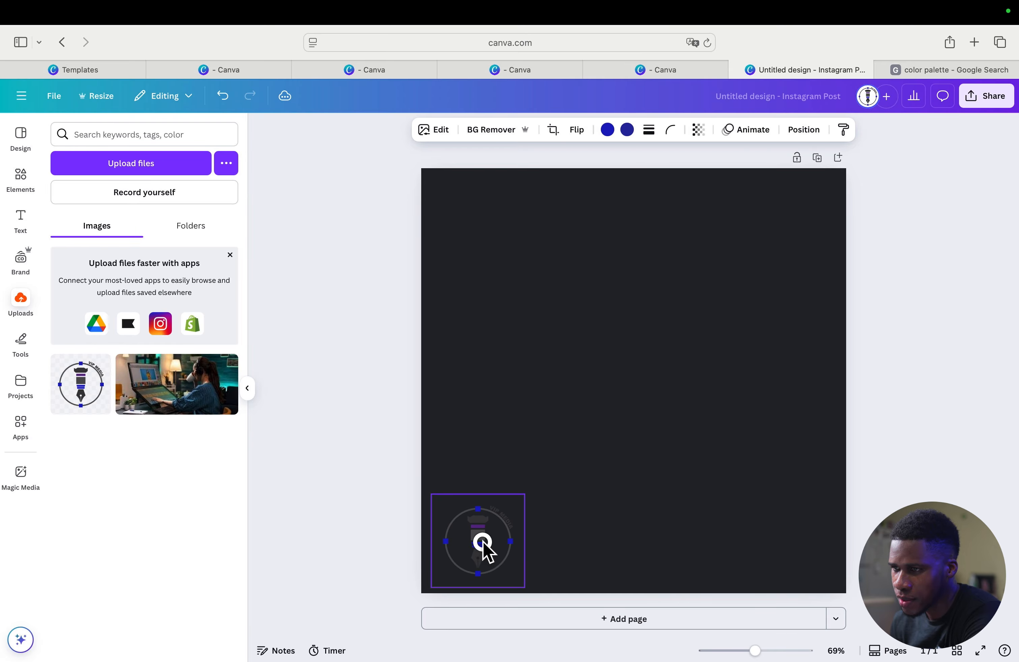
click(138, 164)
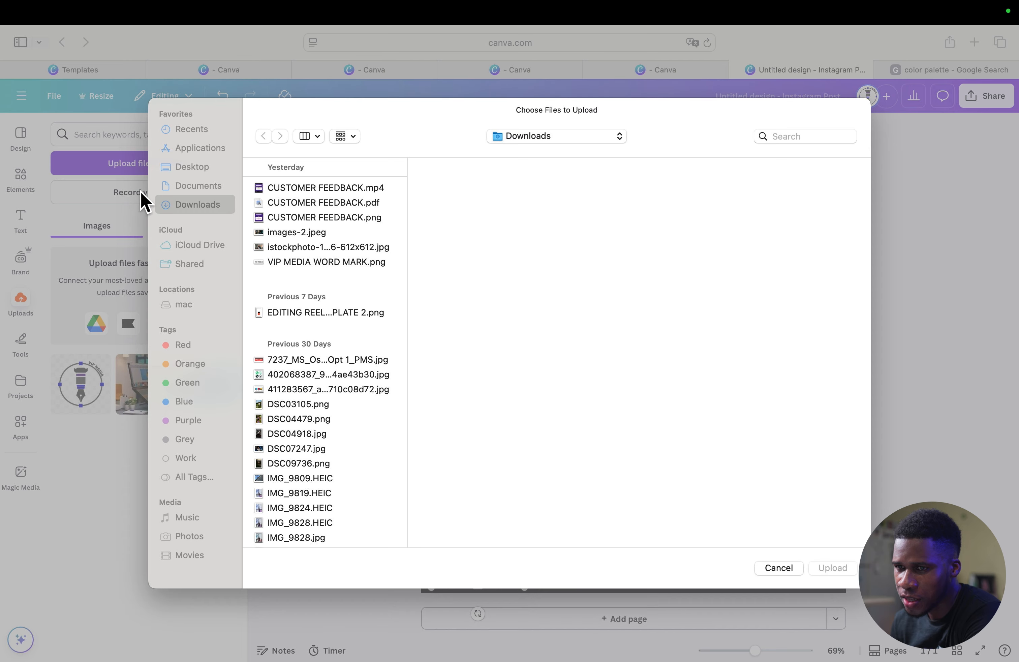
click(329, 262)
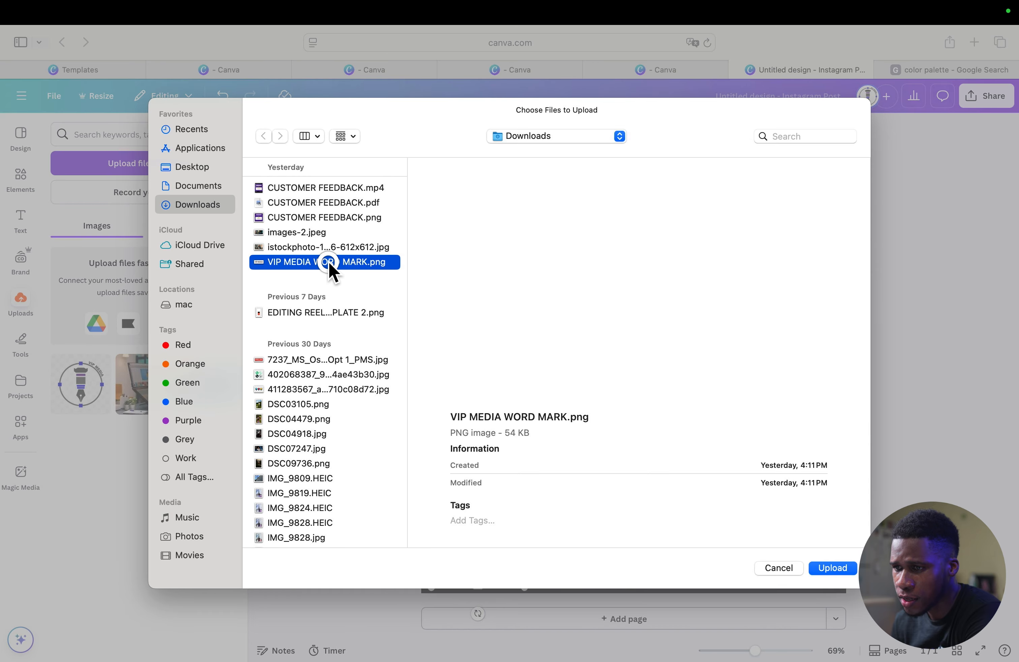
click(833, 568)
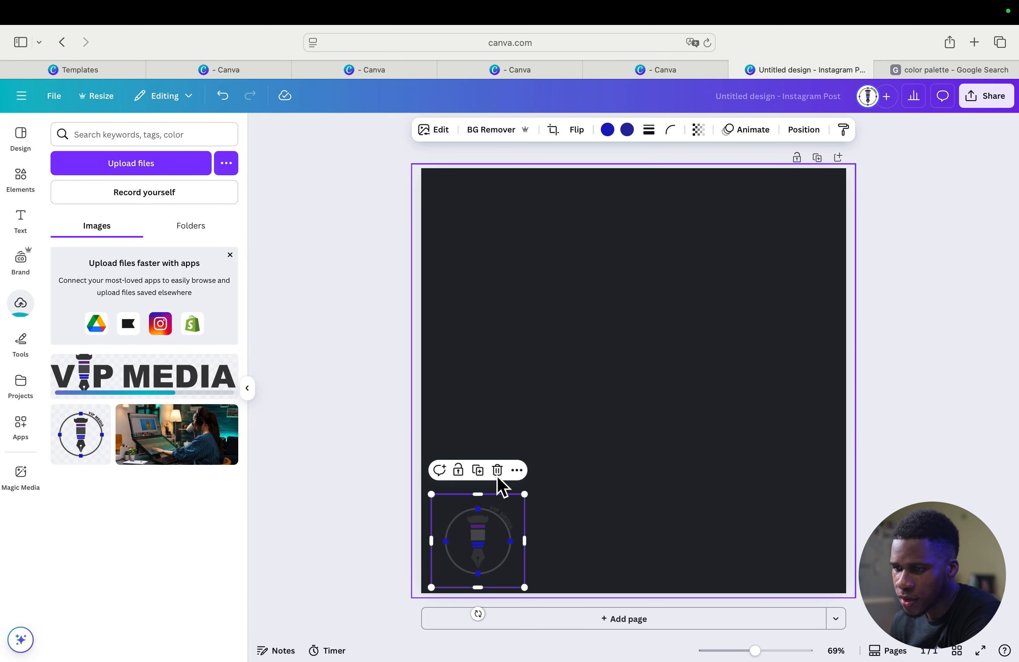
click(497, 470)
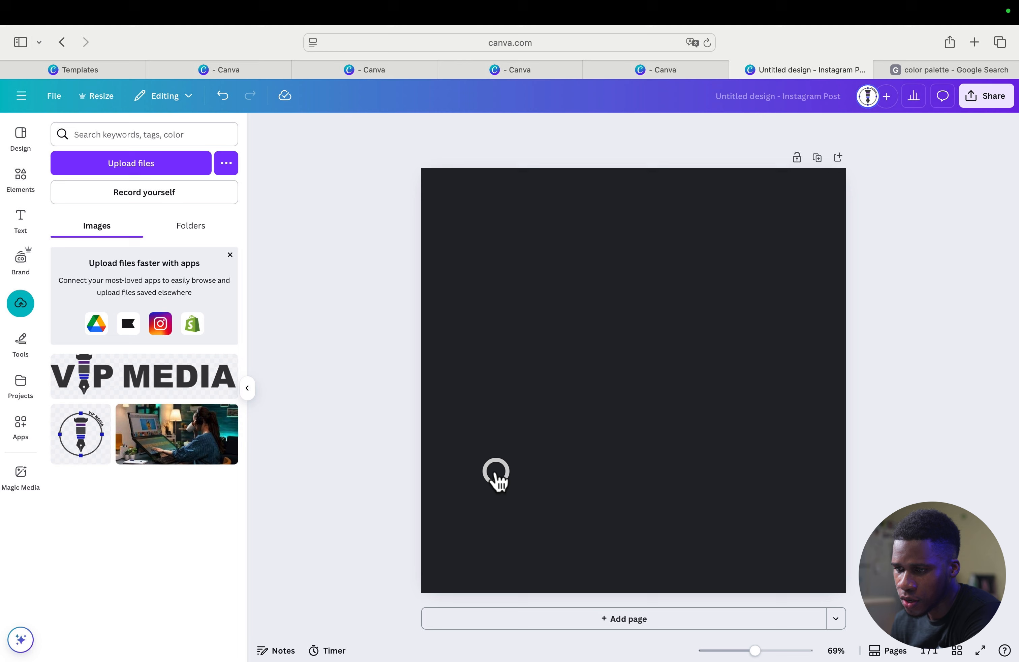
- Place the VIP MEDIA word mark on the page and shrink it into the page's lower-left corner
click(125, 391)
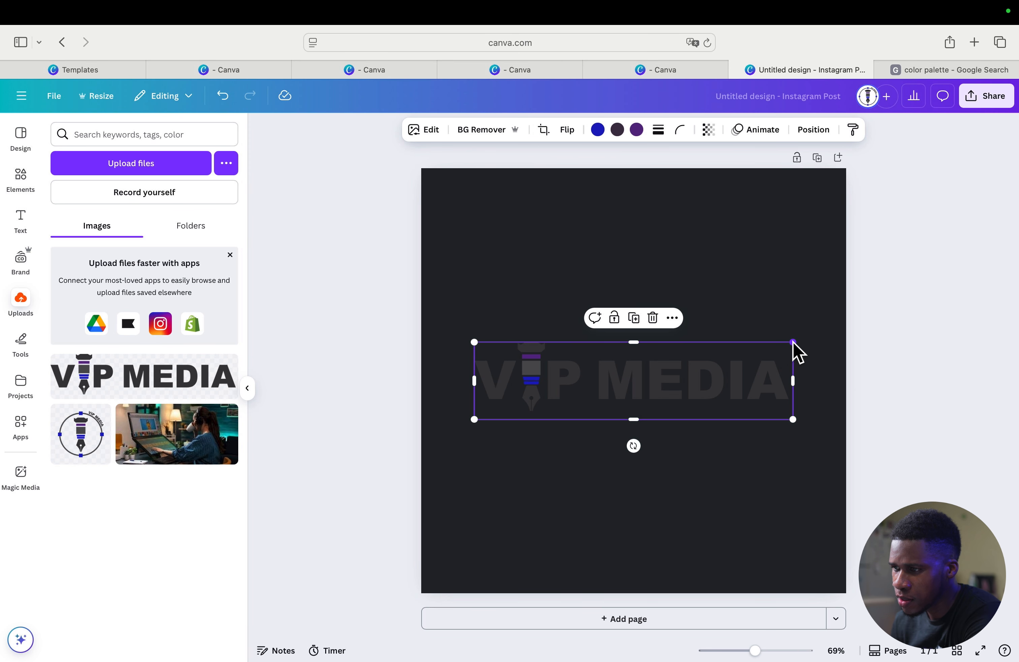
drag(793, 342, 513, 571)
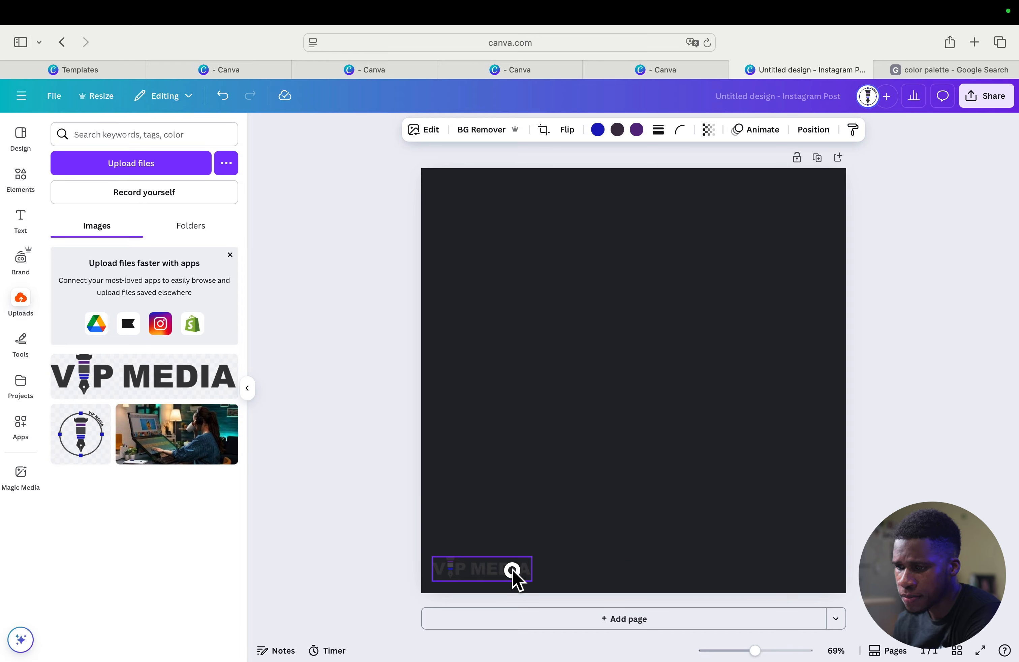
drag(513, 571, 513, 571)
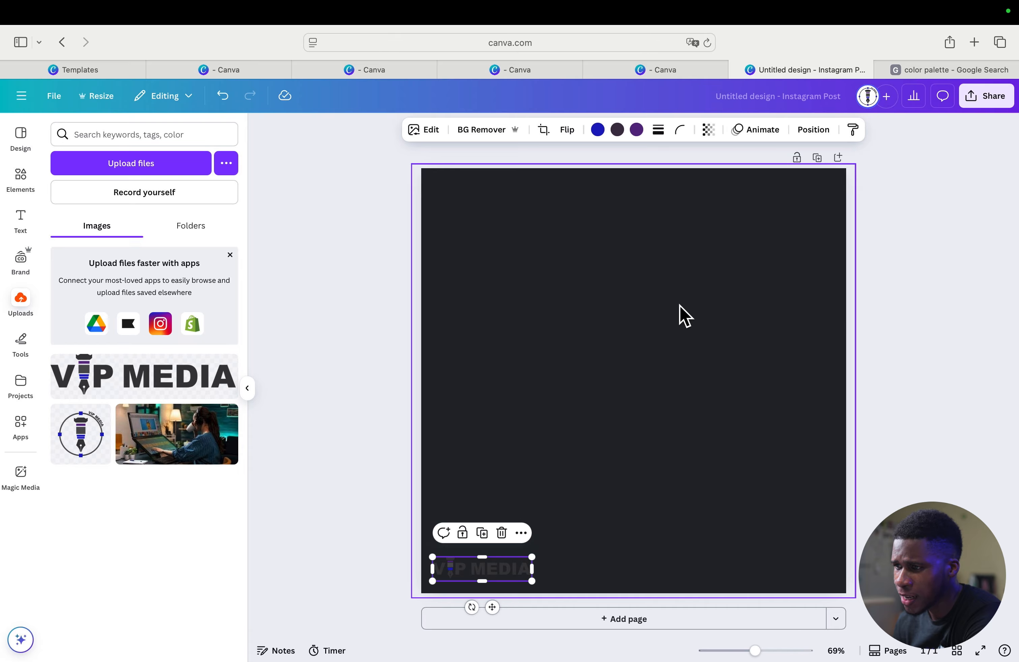
- Recolor the full-page dark square with the purple taken from the VIP MEDIA word mark's colors
click(757, 323)
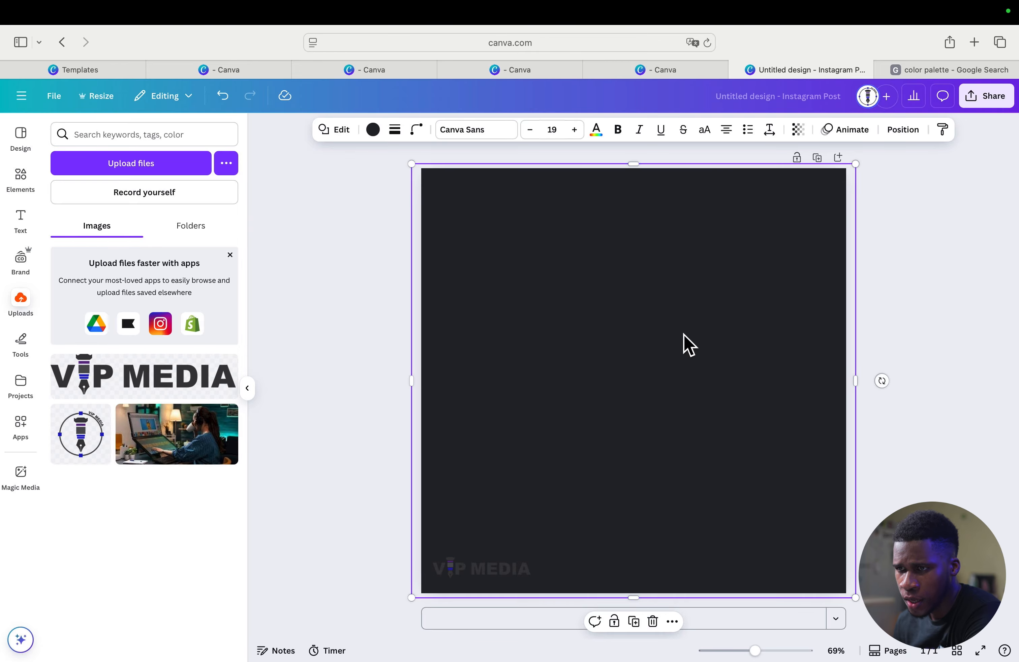
click(372, 130)
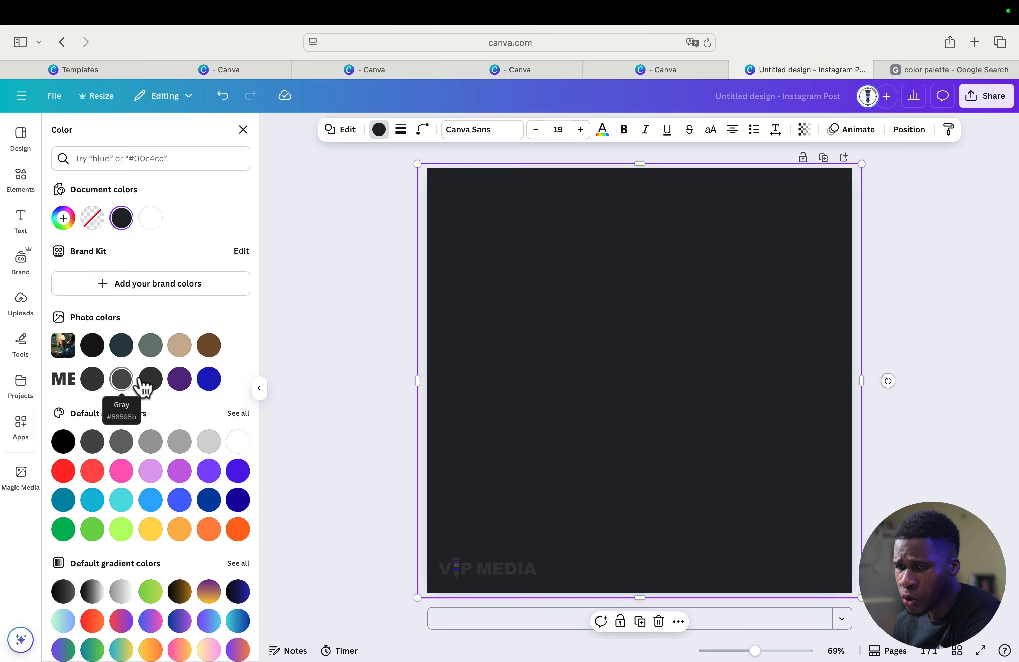
click(180, 380)
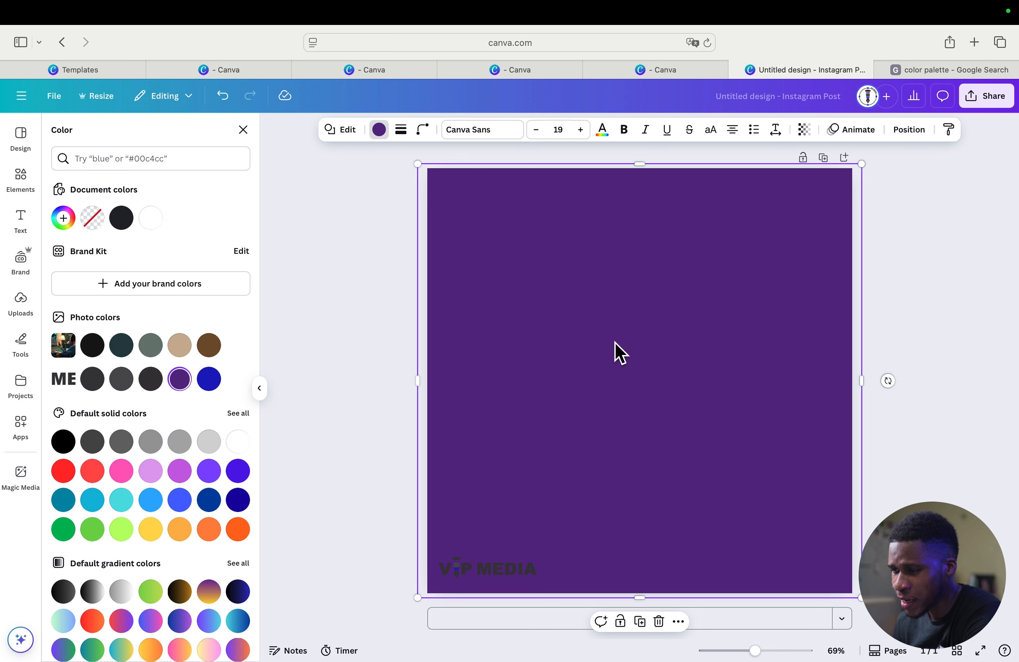
- Set the purple square's transparency to 90 so the blurred photo shows through faintly
click(744, 289)
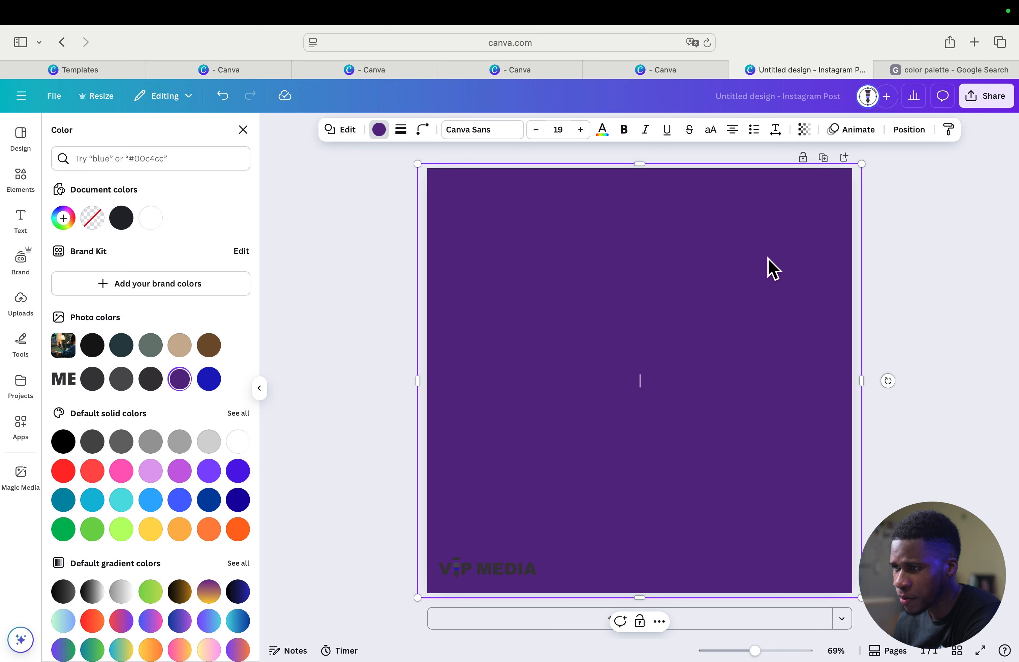
click(805, 134)
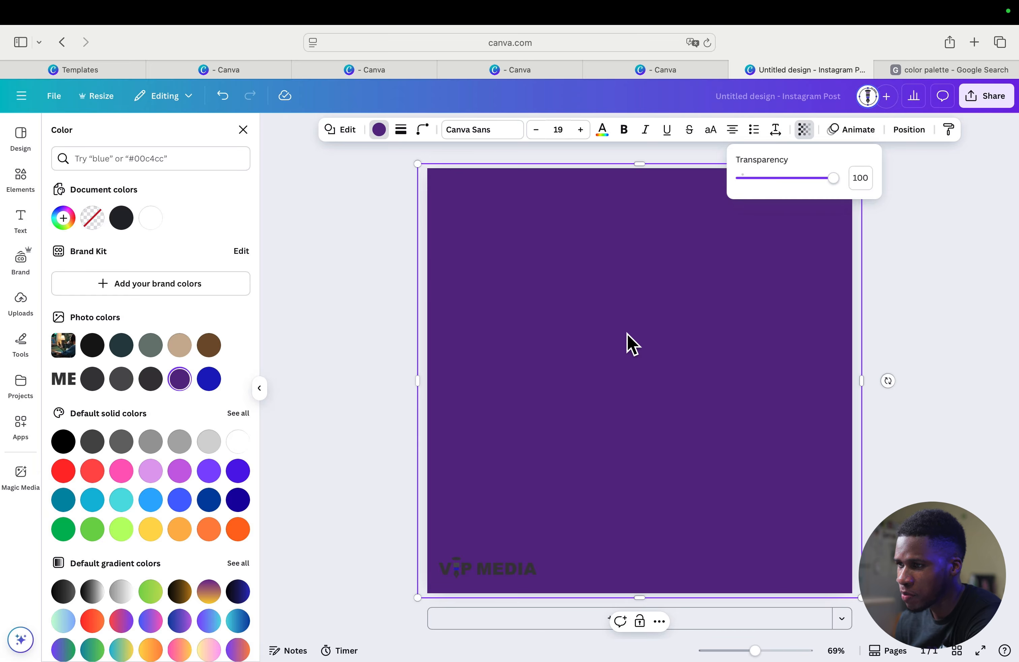
drag(833, 185, 740, 184)
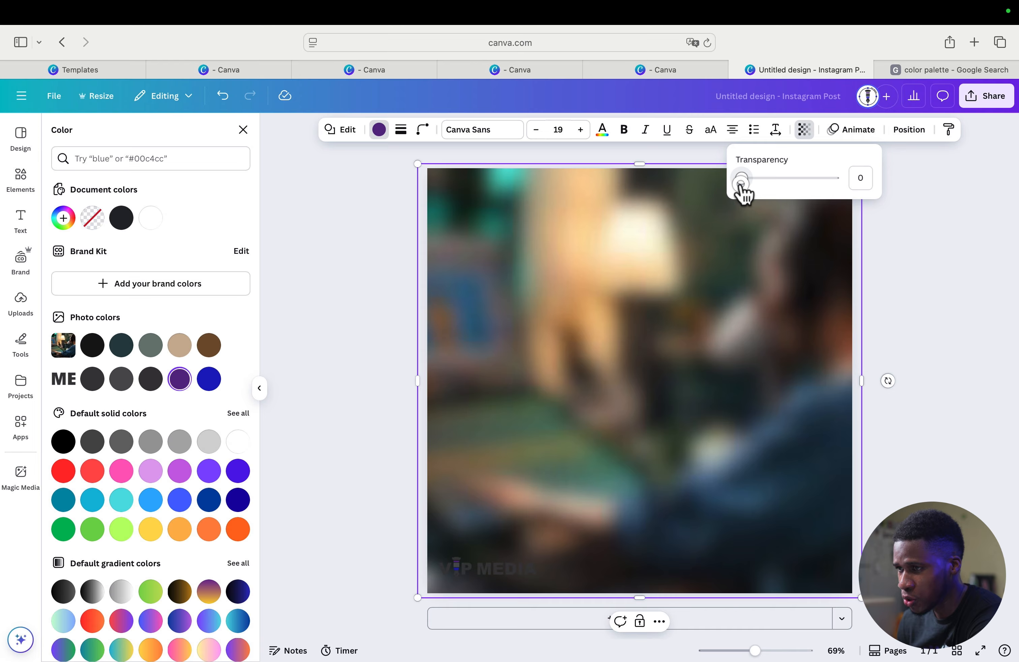
drag(740, 184, 825, 184)
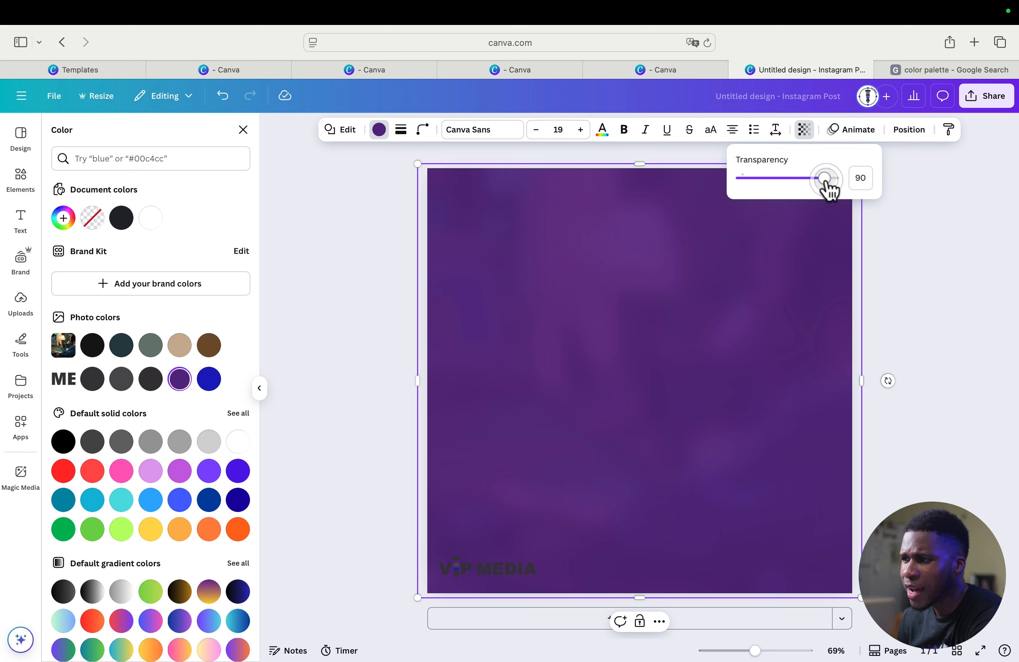
click(913, 255)
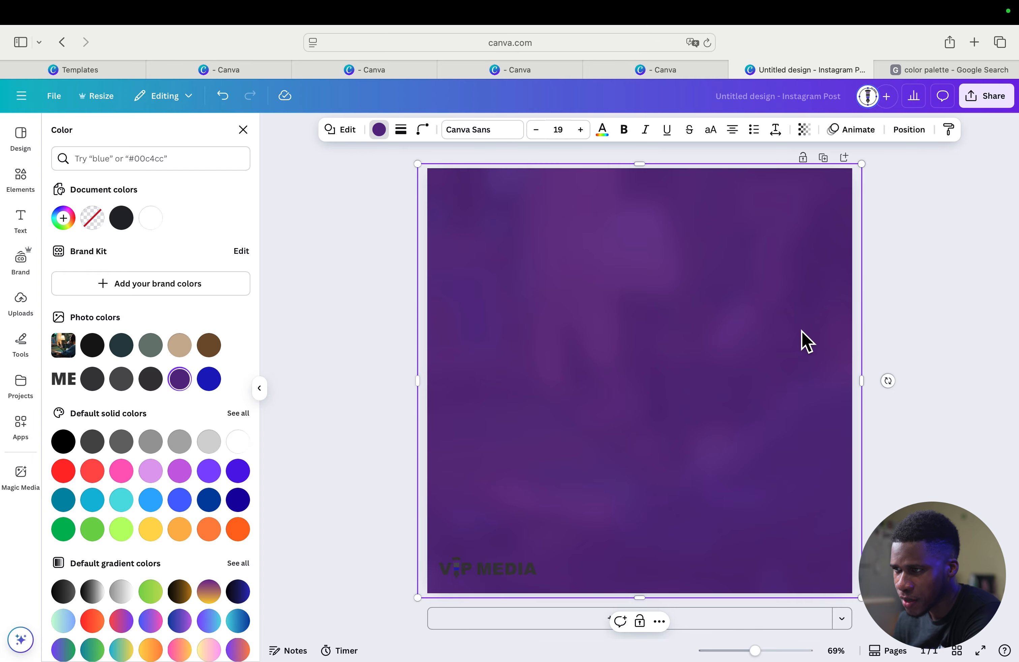
- Lock the purple square in place and deselect it
click(768, 438)
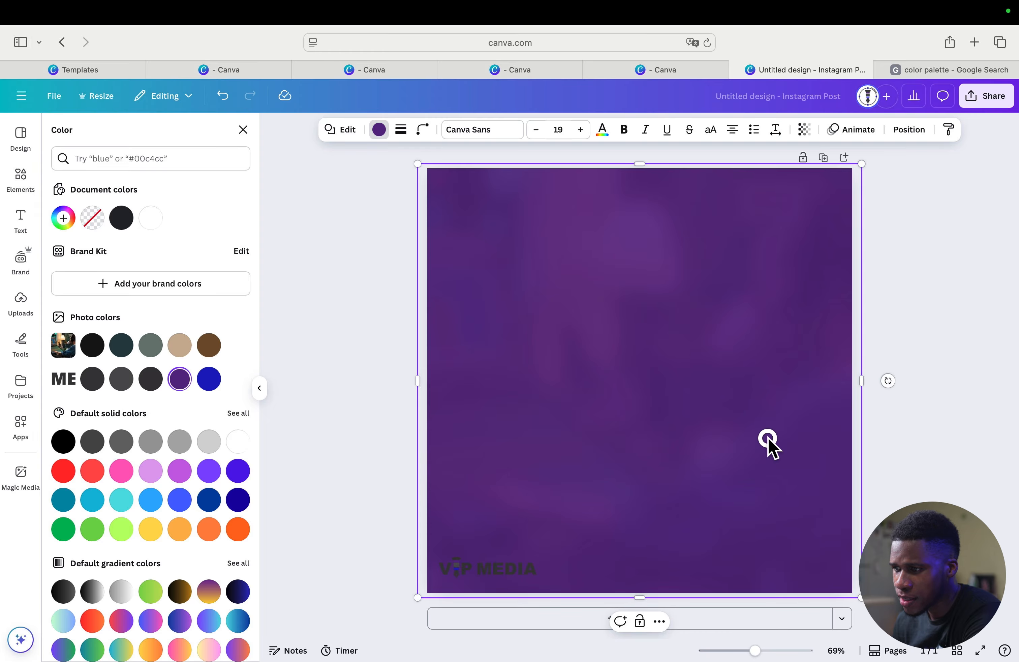
click(904, 464)
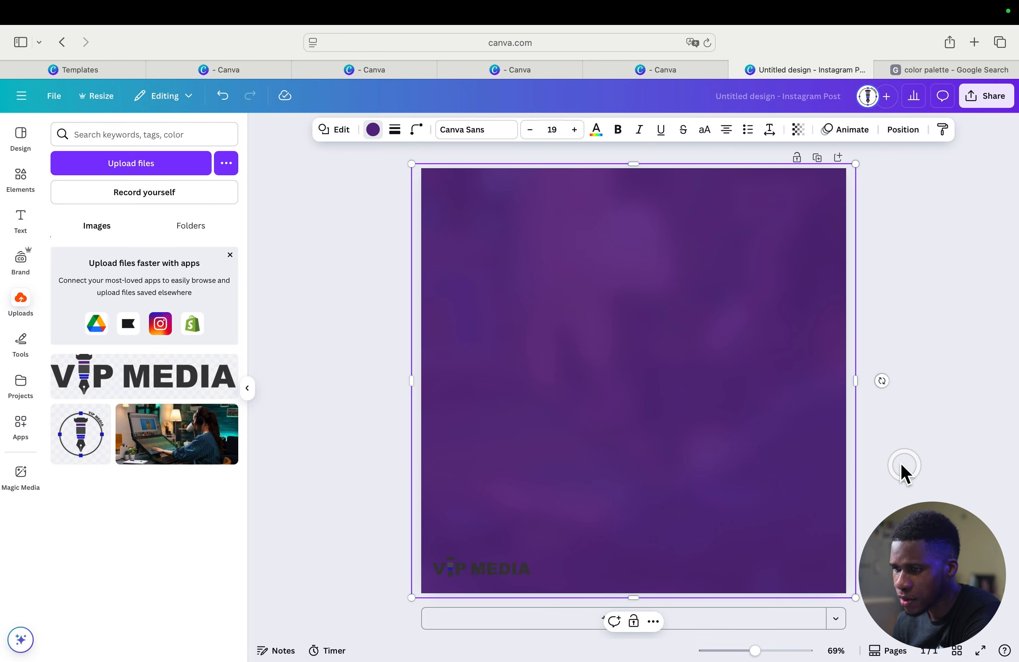
click(633, 622)
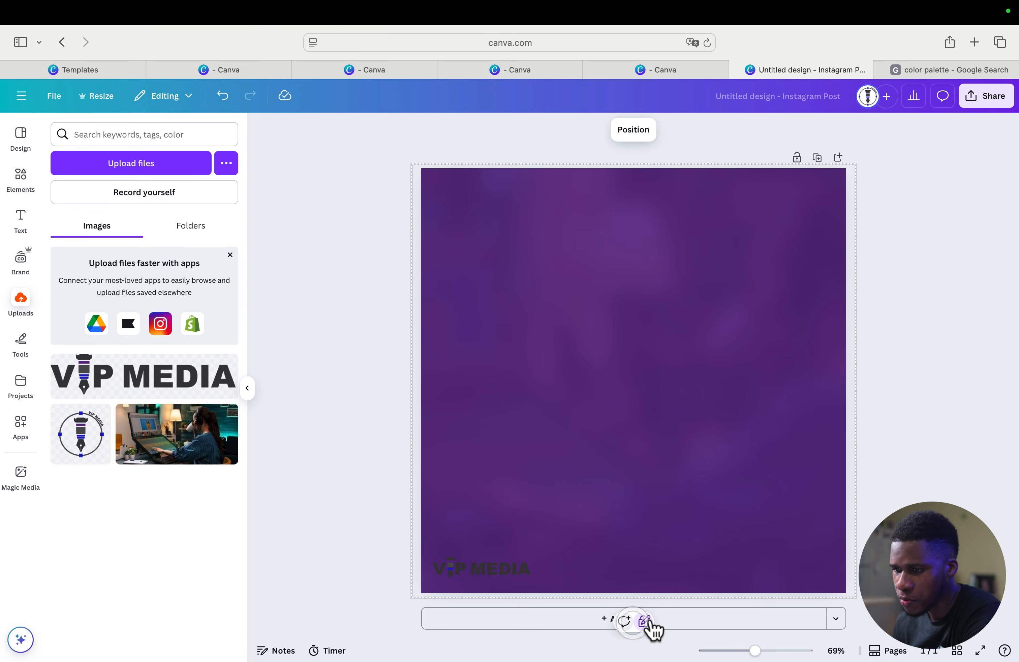
click(888, 393)
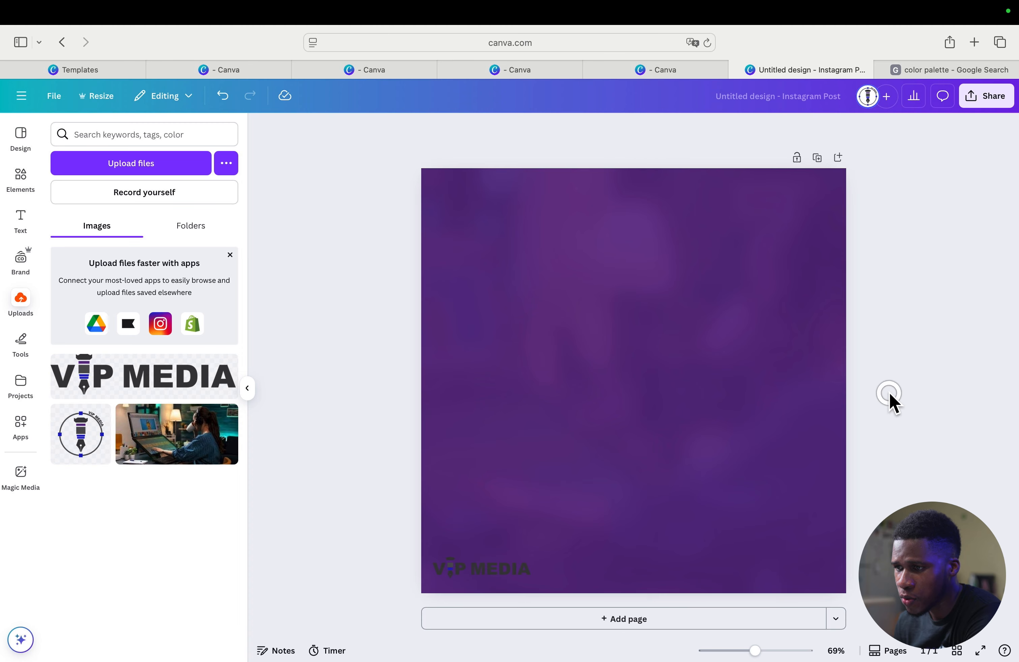
- Add a Title text reading "Customer Feedback" and move it near the top of the page
click(21, 216)
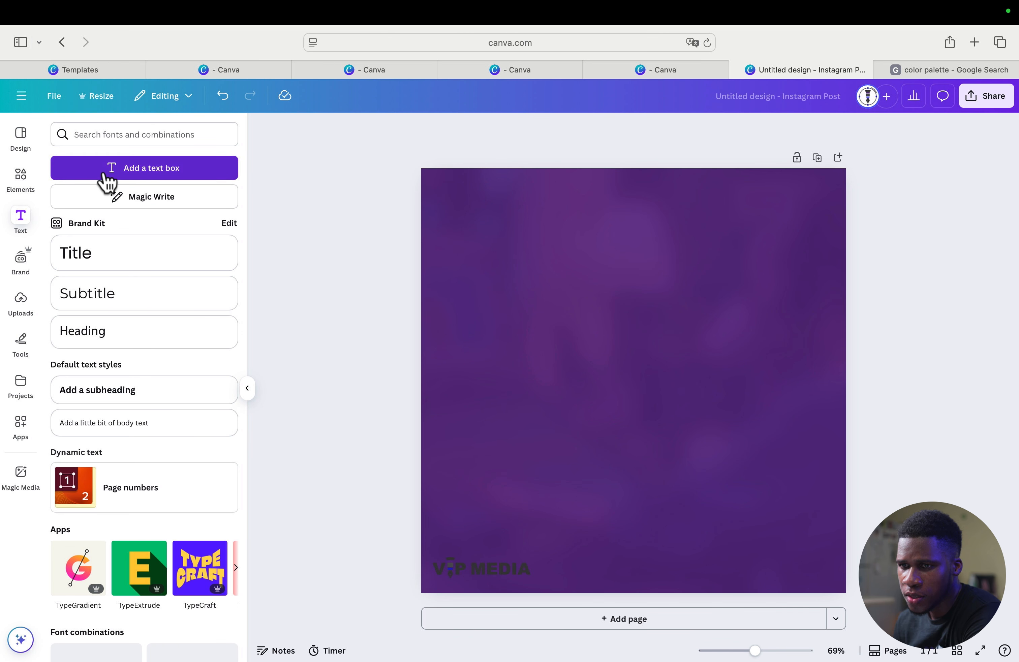
click(132, 260)
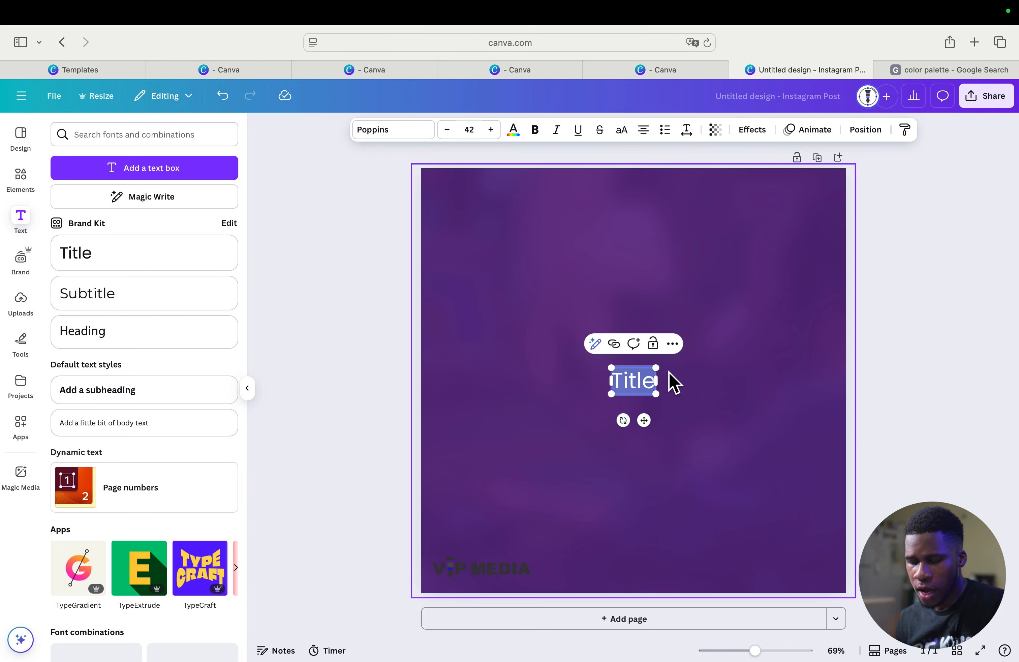
text(C)
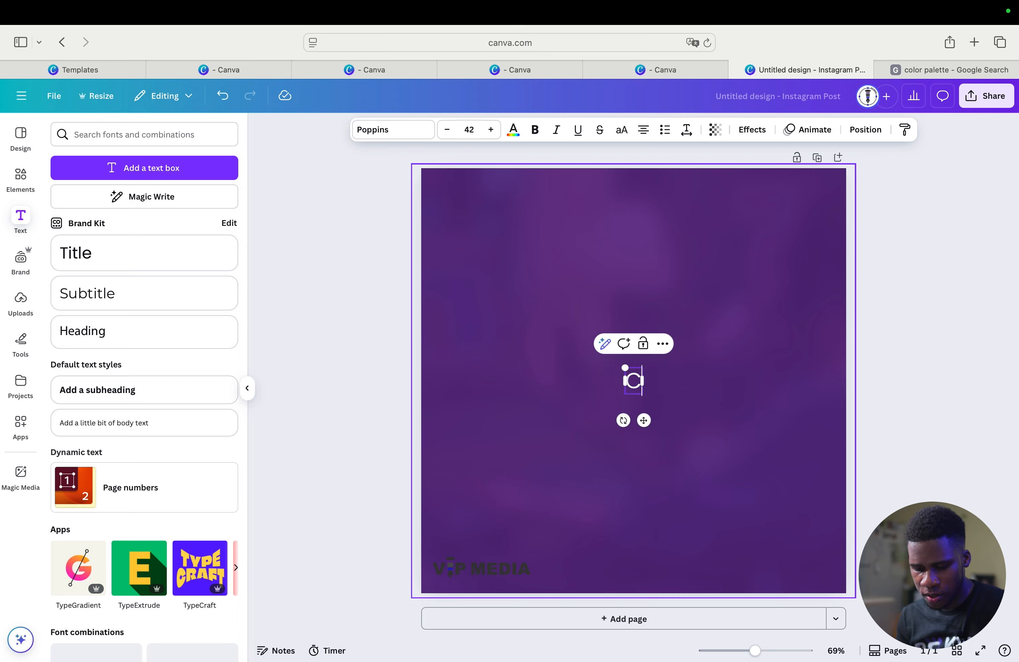
text(US)
key(BackSpace)
key(BackSpace)
text(ust)
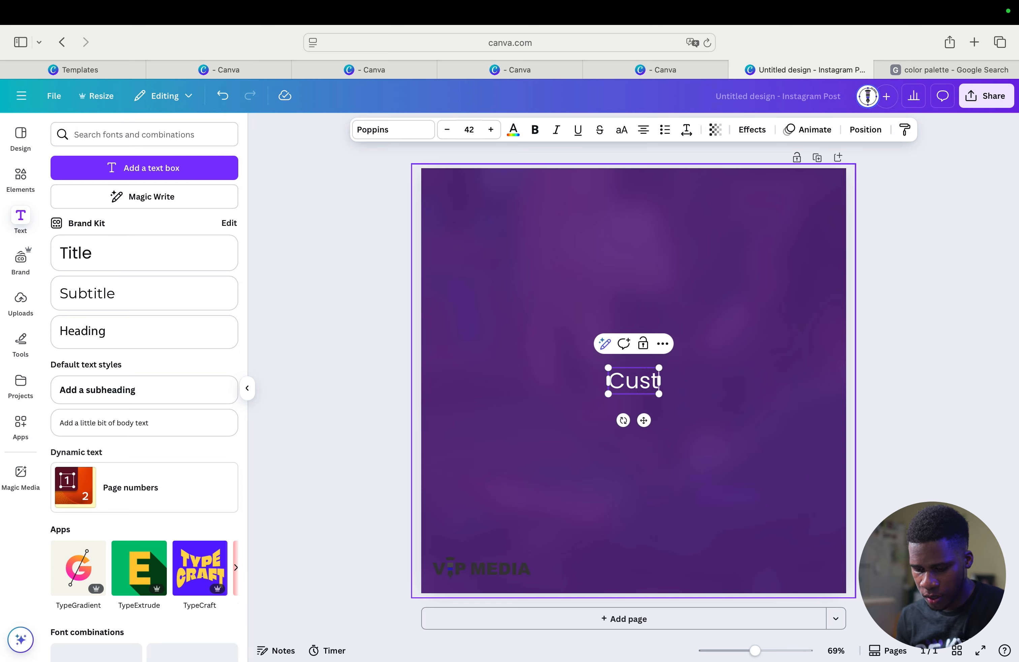
text(omer R)
key(BackSpace)
text(F)
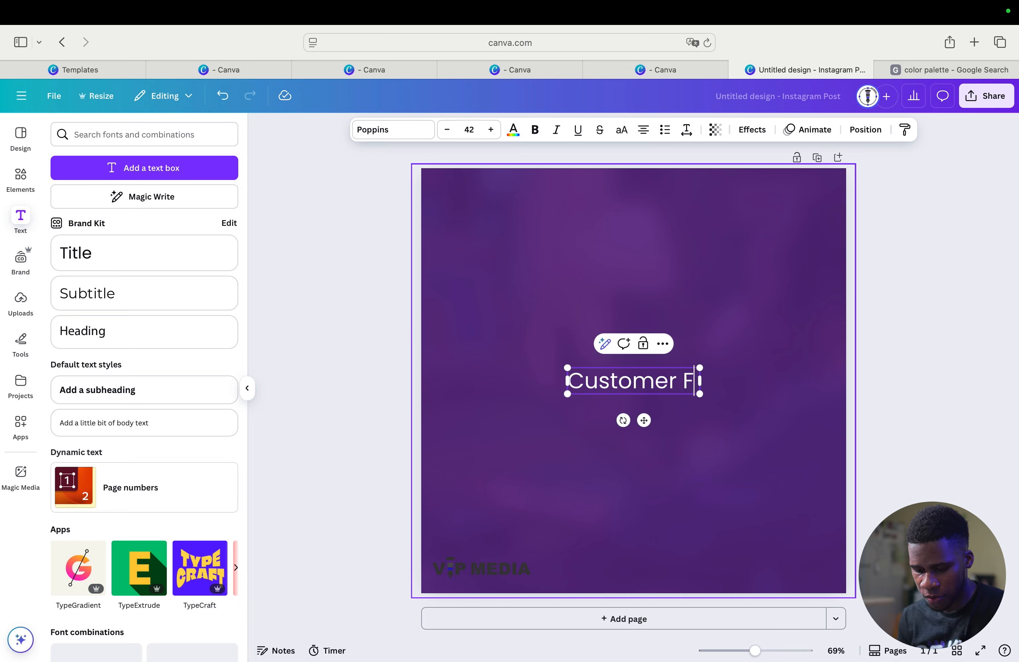
text(eeb)
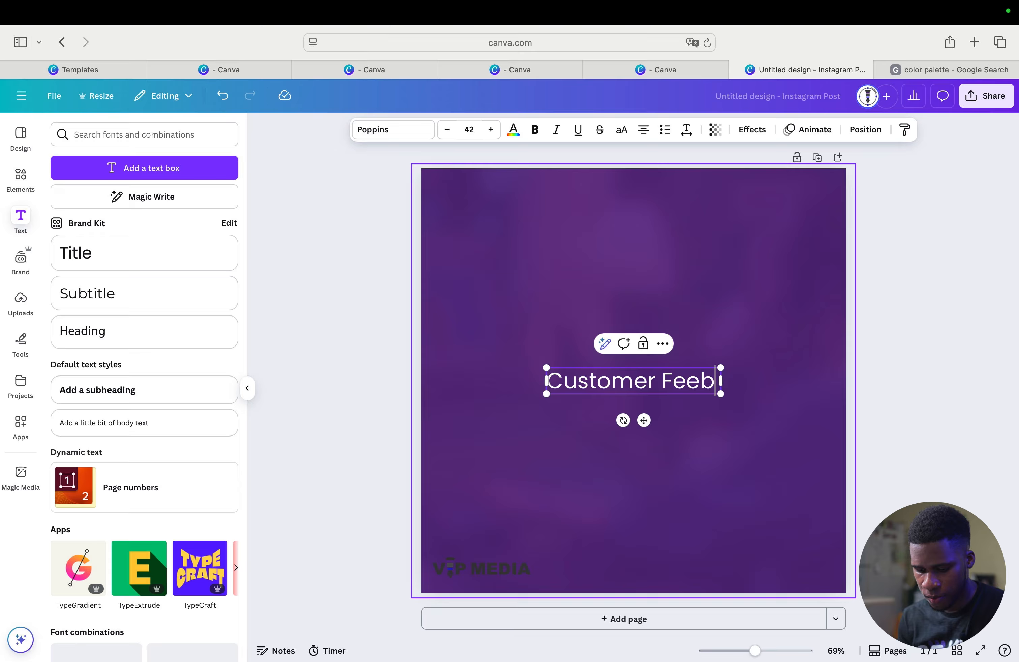
key(BackSpace)
text(dback)
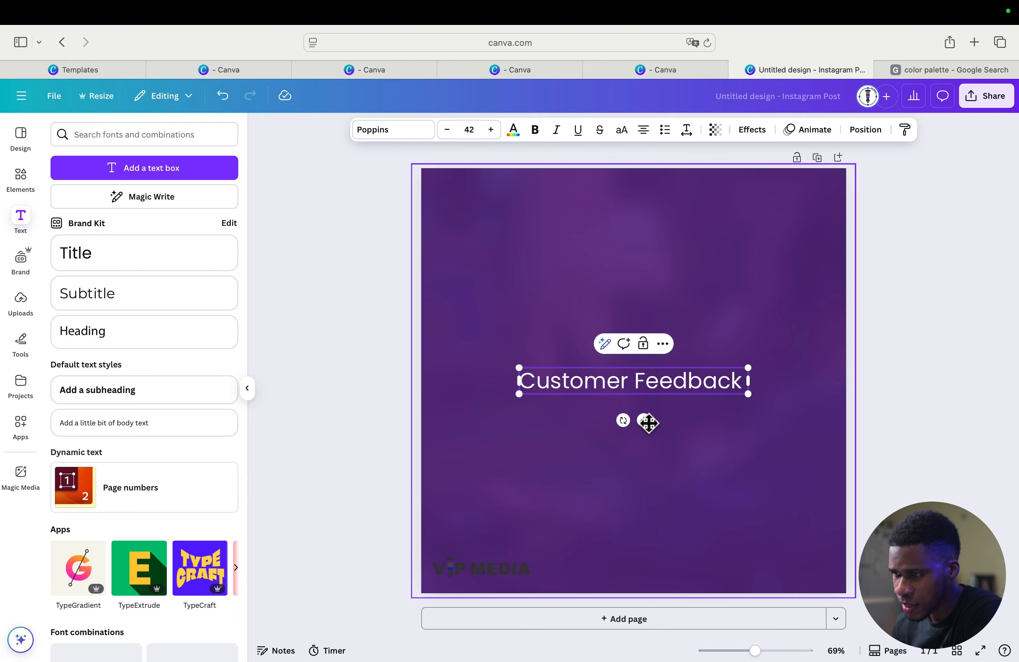
drag(645, 422, 647, 276)
click(870, 257)
- Set the Customer Feedback title's font size to 59 and move it slightly higher on the page
click(733, 238)
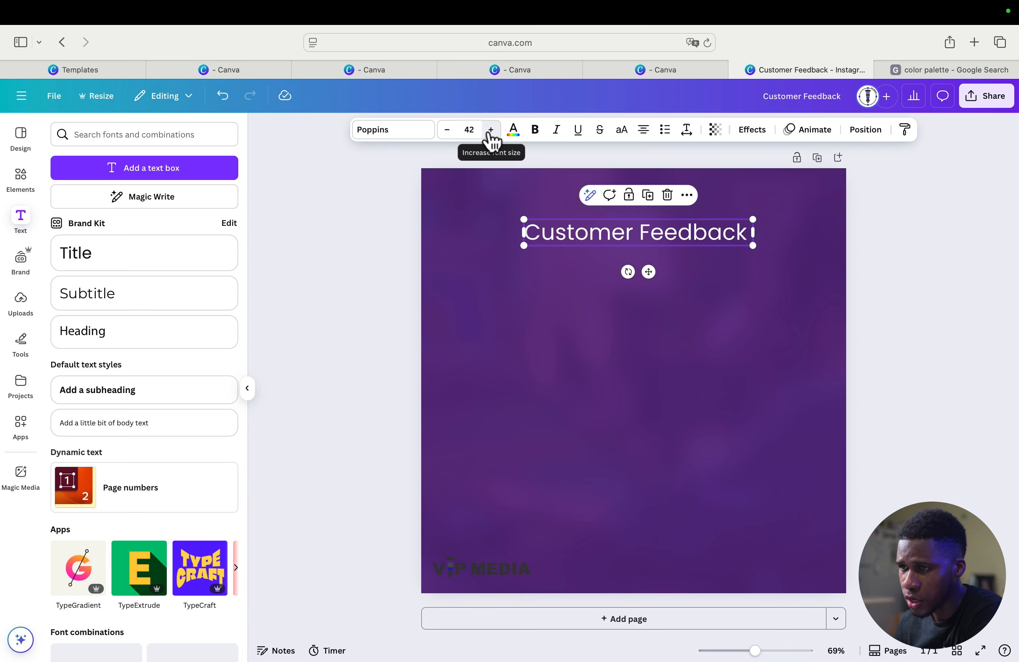
click(491, 130)
click(491, 130)
click(491, 130)
click(491, 130)
click(491, 130)
click(491, 130)
click(491, 130)
click(490, 130)
click(491, 130)
click(491, 130)
click(490, 130)
click(491, 130)
click(491, 130)
click(491, 130)
click(491, 130)
click(490, 130)
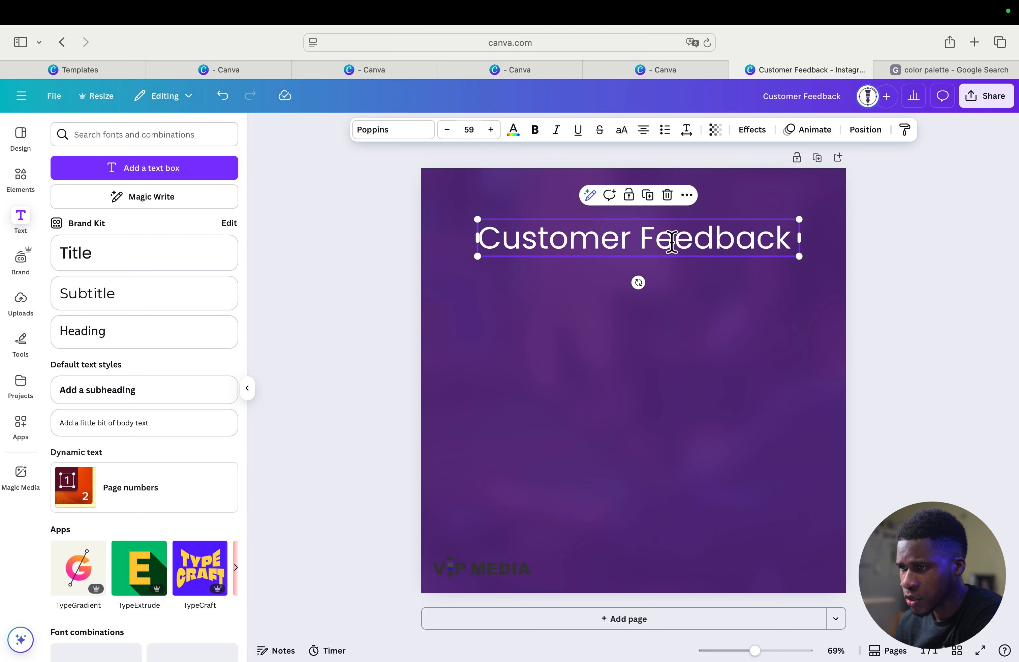
drag(702, 247, 701, 237)
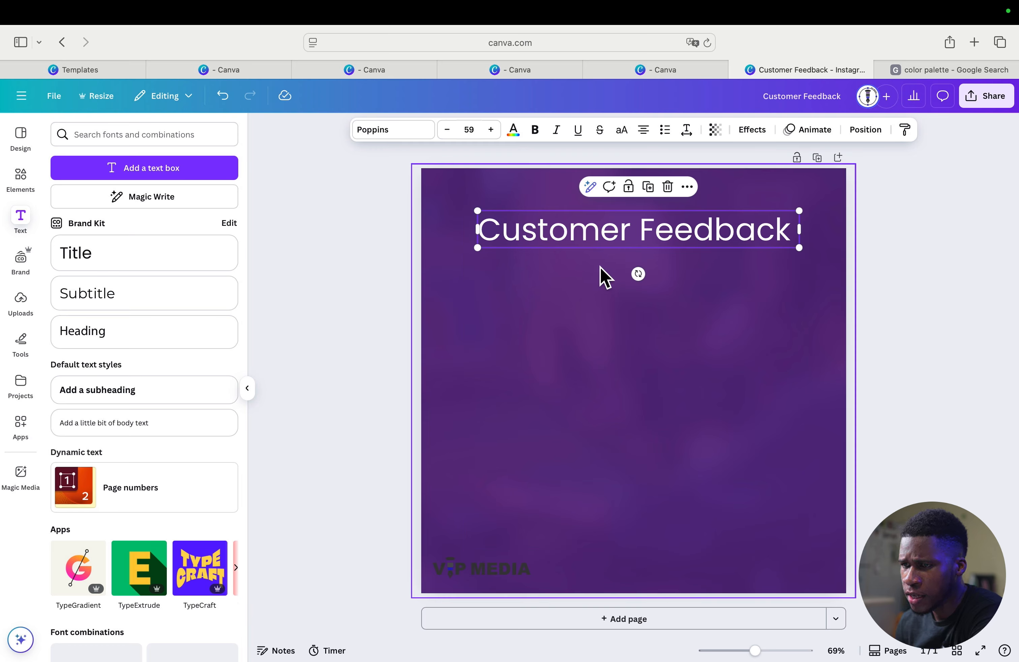
- Browse the font list and try the Aloja font on the Customer Feedback title
click(404, 131)
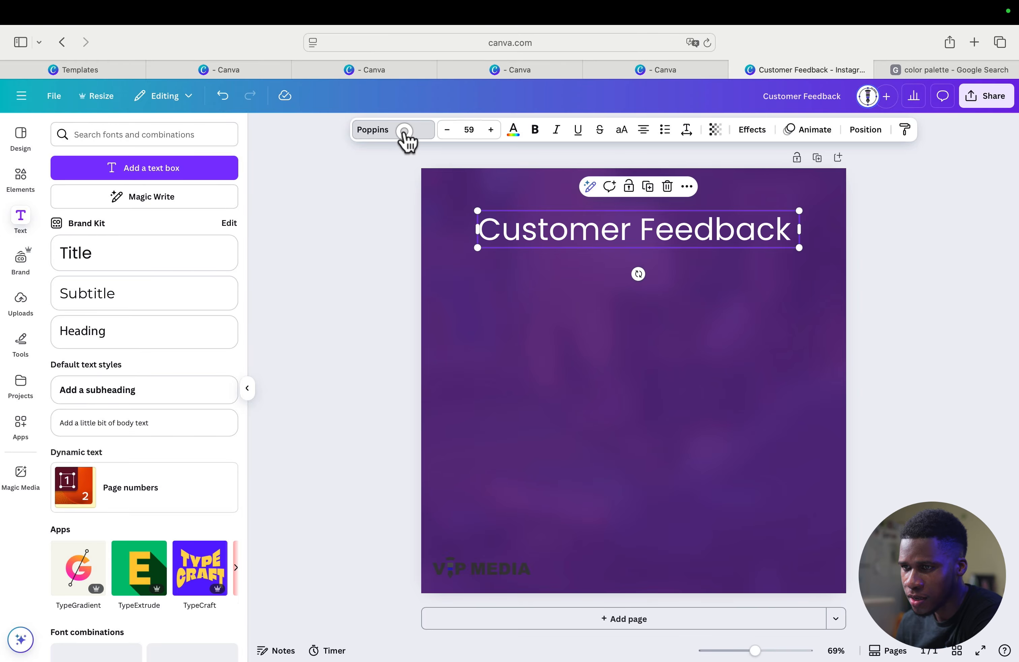
click(404, 131)
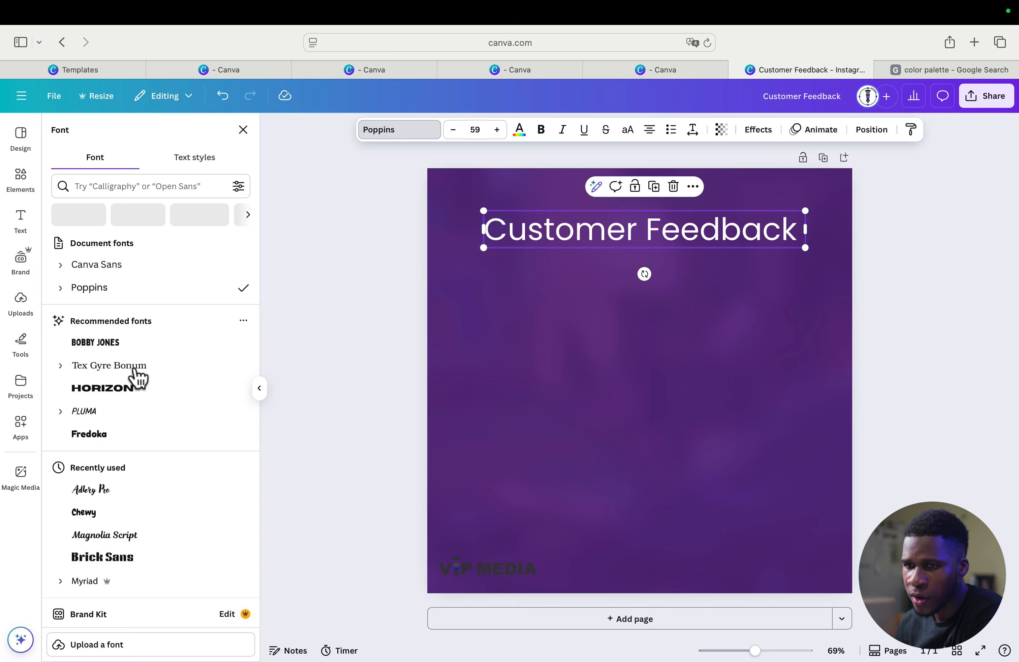
scroll(159, 441, down, 5)
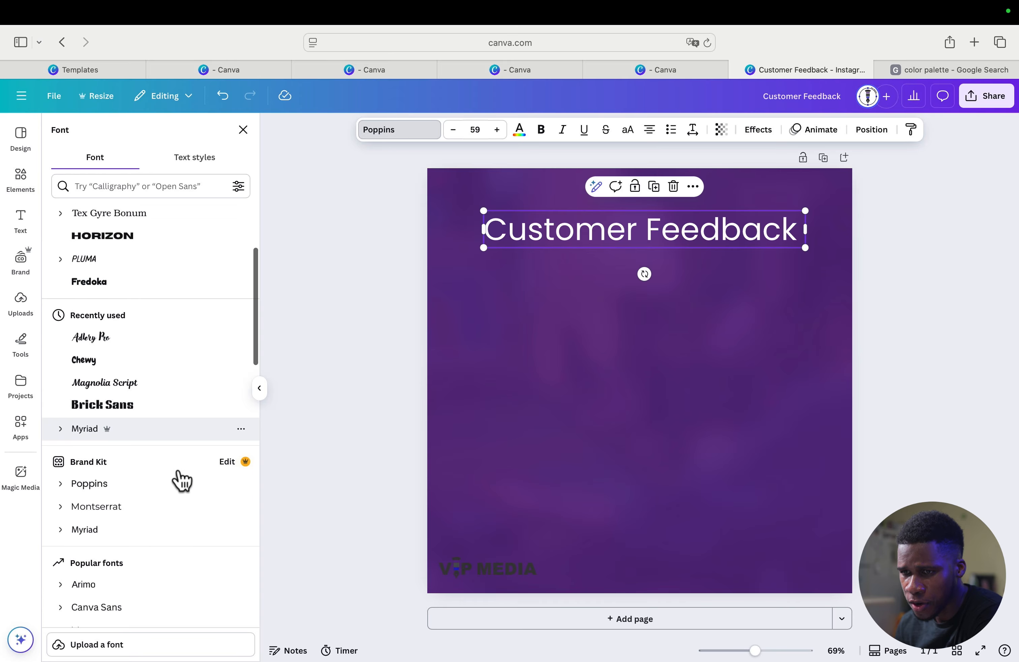
scroll(180, 479, down, 3)
scroll(180, 479, up, 4)
scroll(181, 479, down, 3)
scroll(180, 479, down, 4)
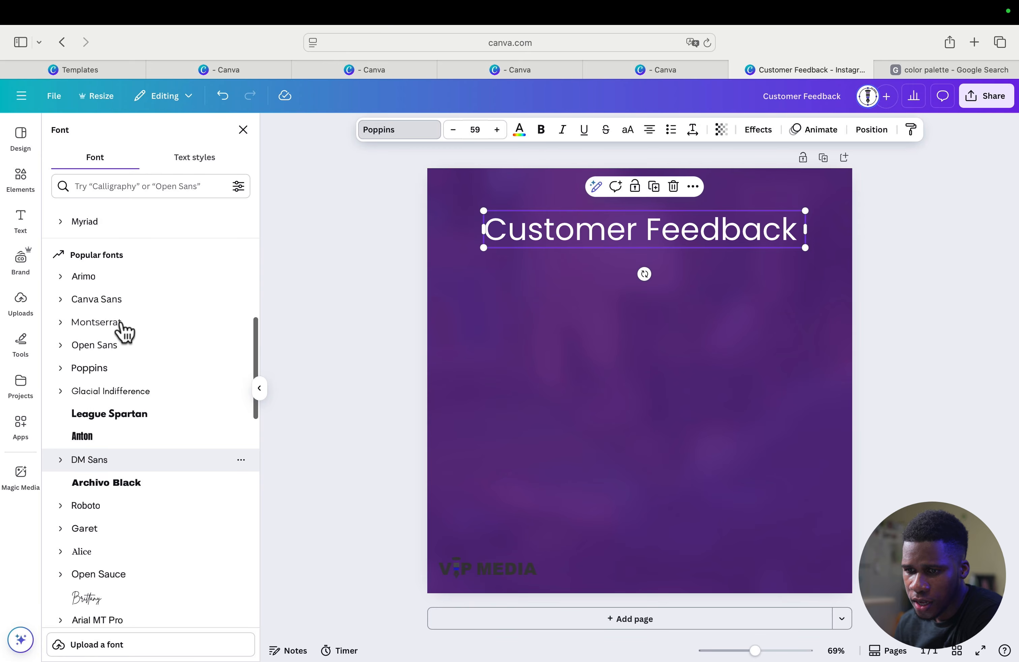
scroll(123, 361, up, 12)
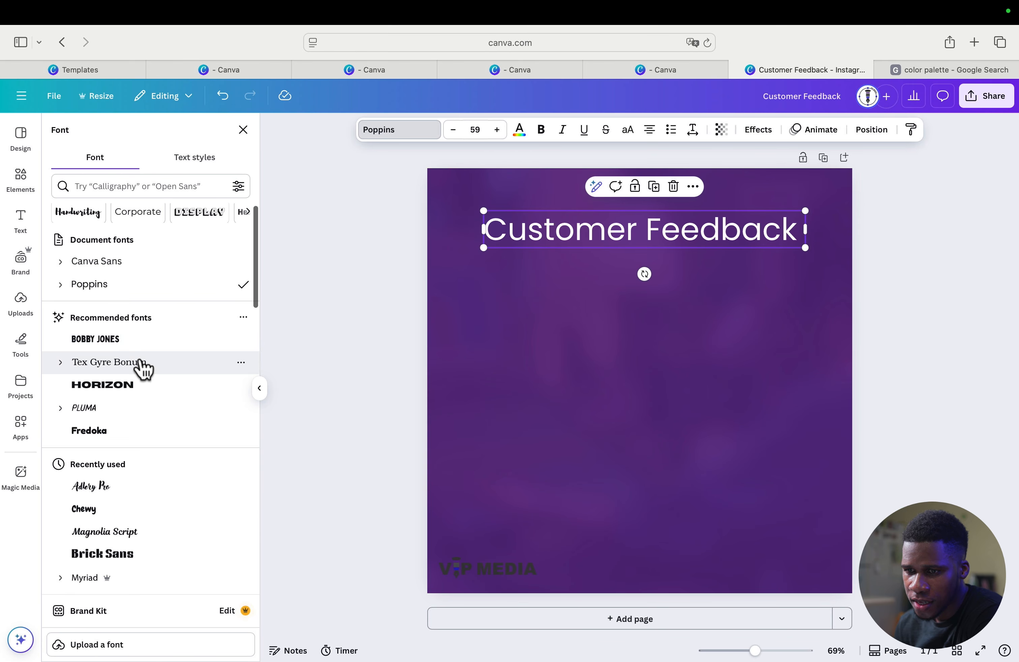
scroll(129, 322, down, 2)
scroll(124, 316, down, 20)
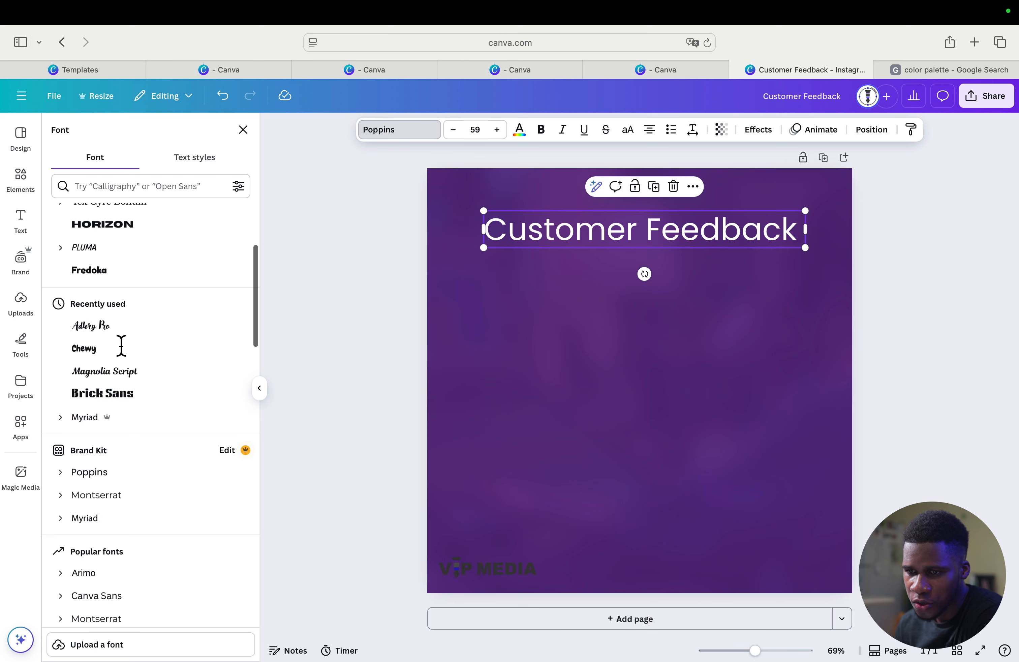
scroll(126, 367, down, 10)
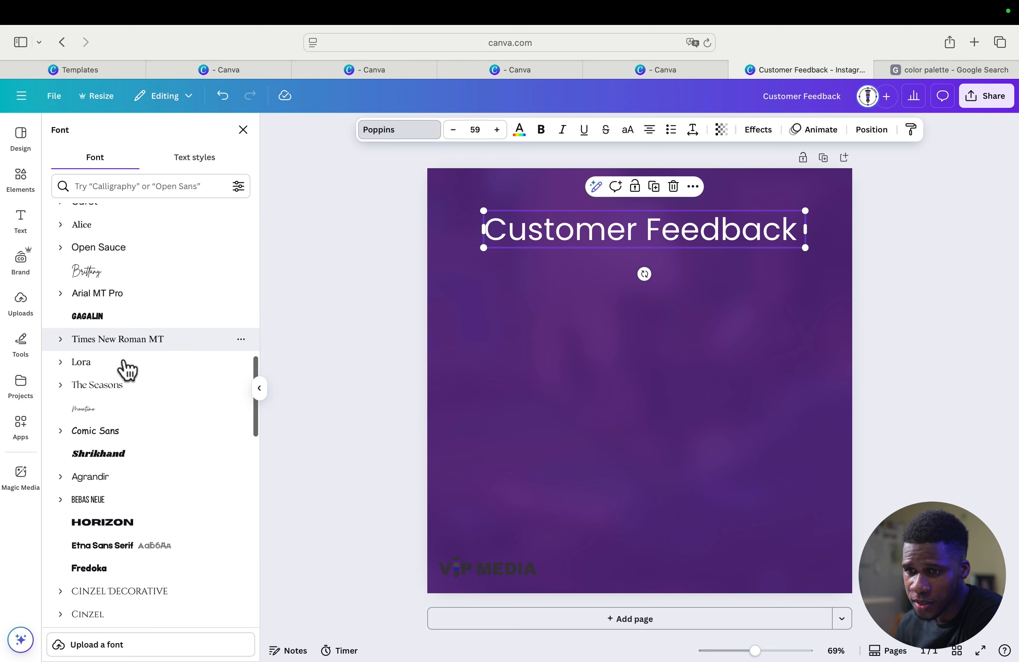
scroll(124, 366, down, 5)
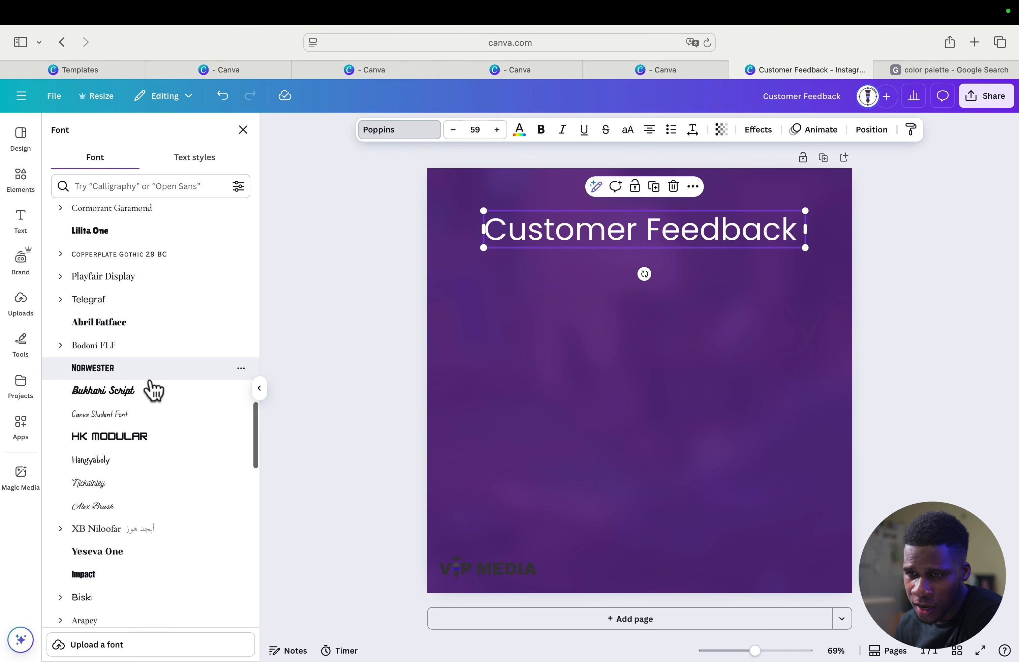
scroll(153, 390, down, 8)
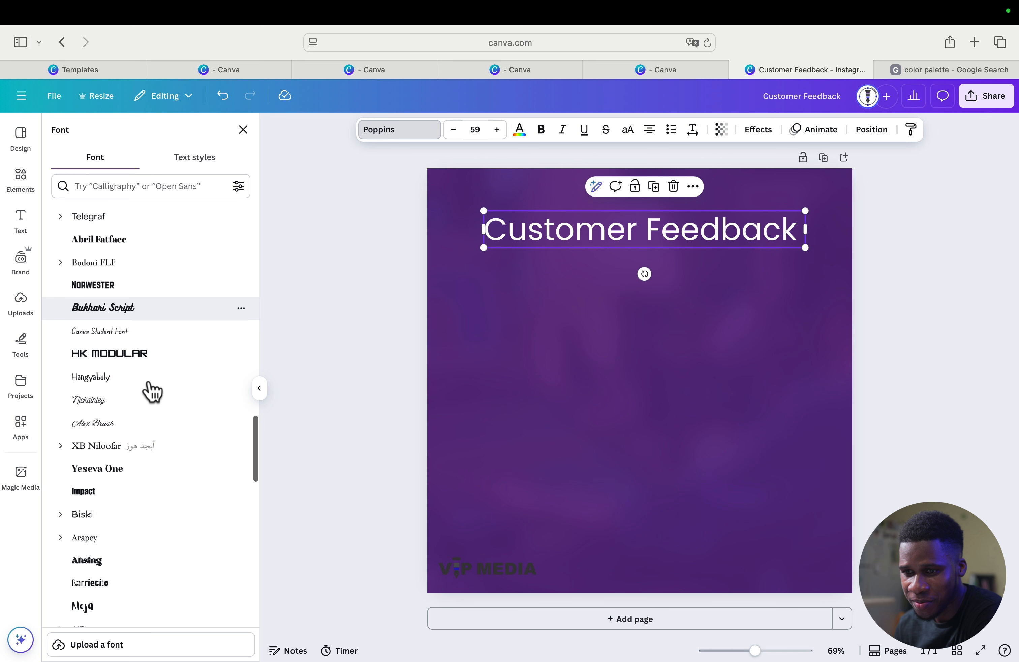
scroll(151, 391, down, 4)
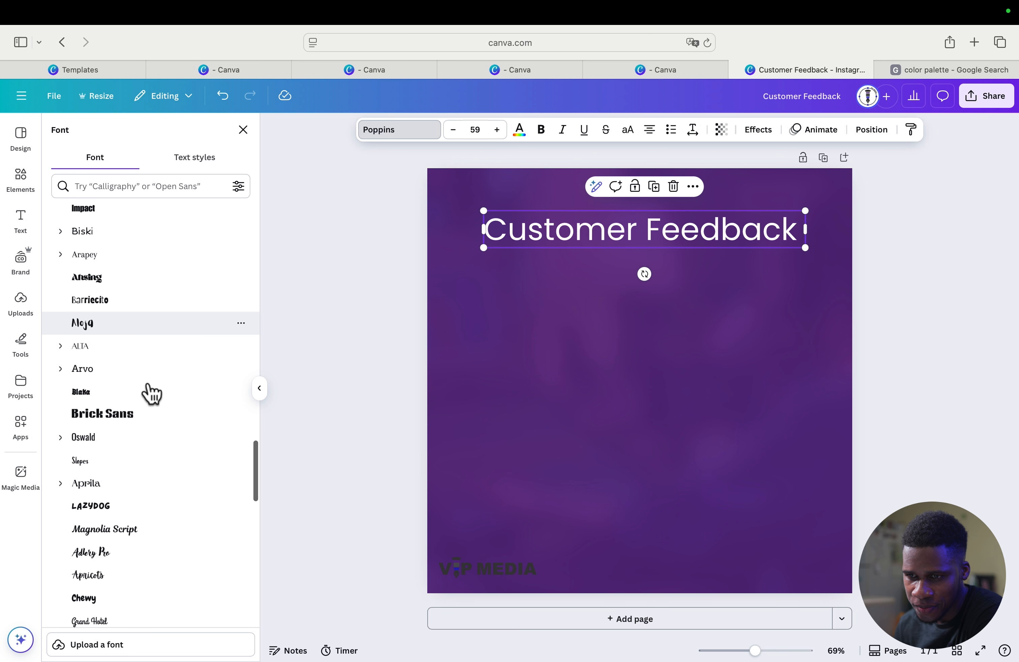
click(111, 324)
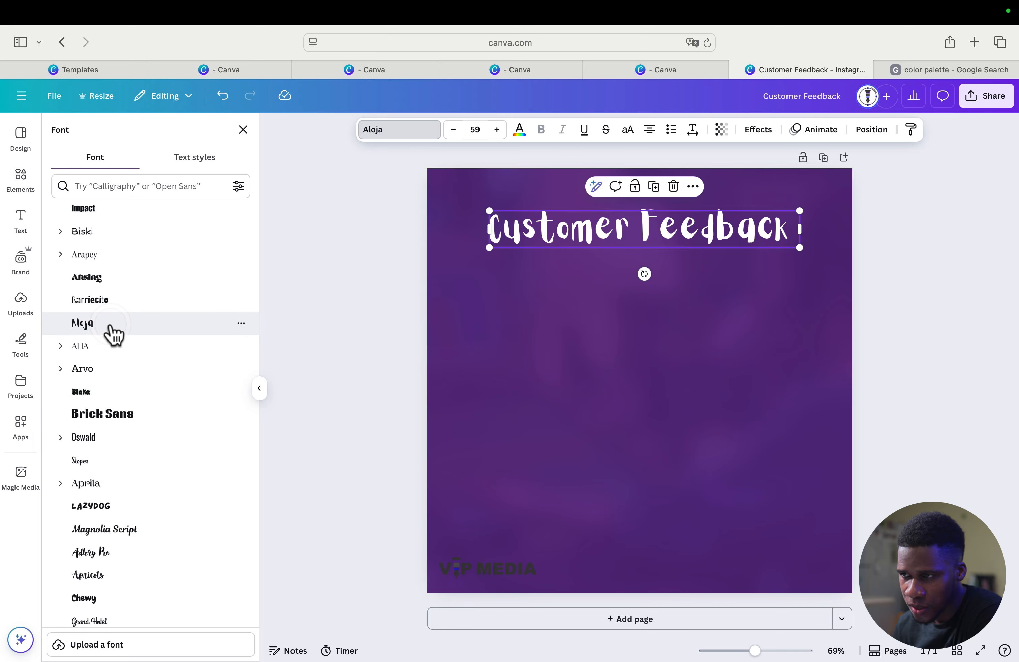
- Try the Chewy and Advetime fonts on the Customer Feedback title
scroll(125, 387, down, 8)
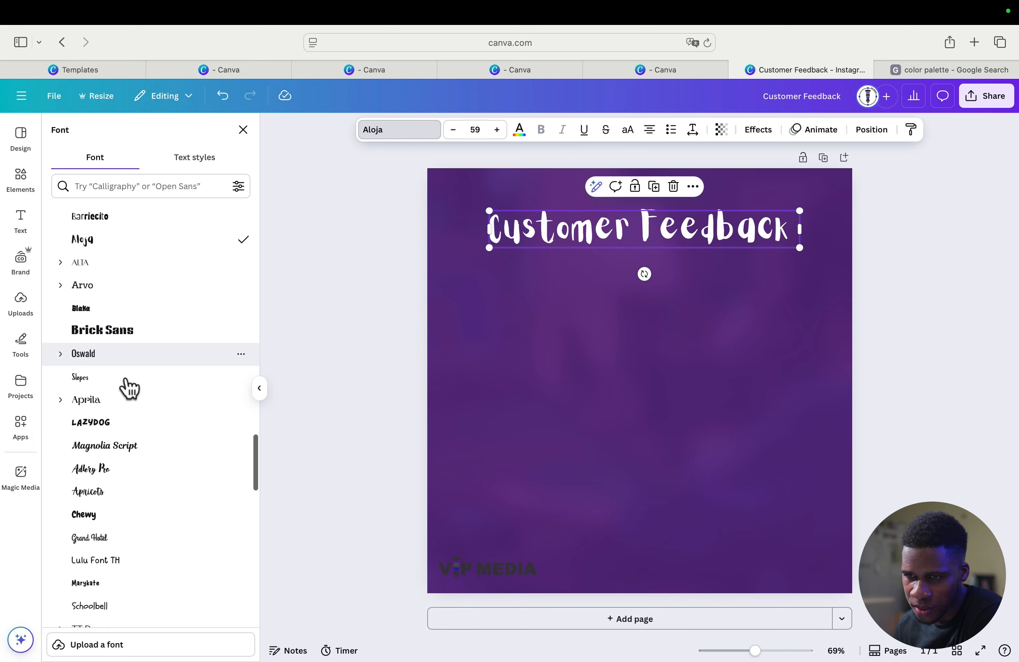
scroll(130, 394, down, 2)
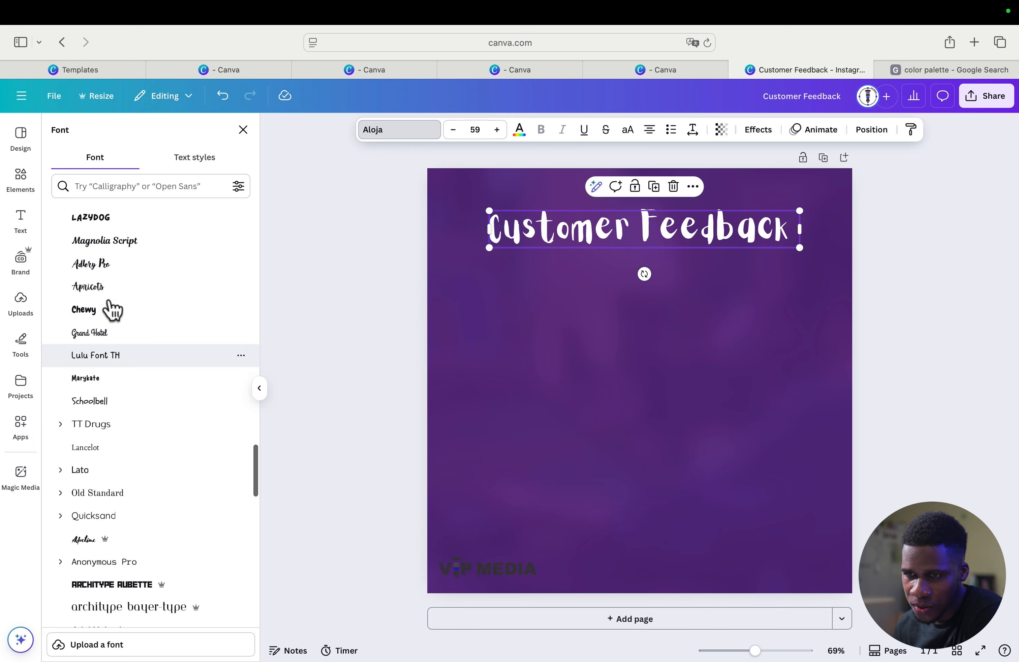
click(109, 270)
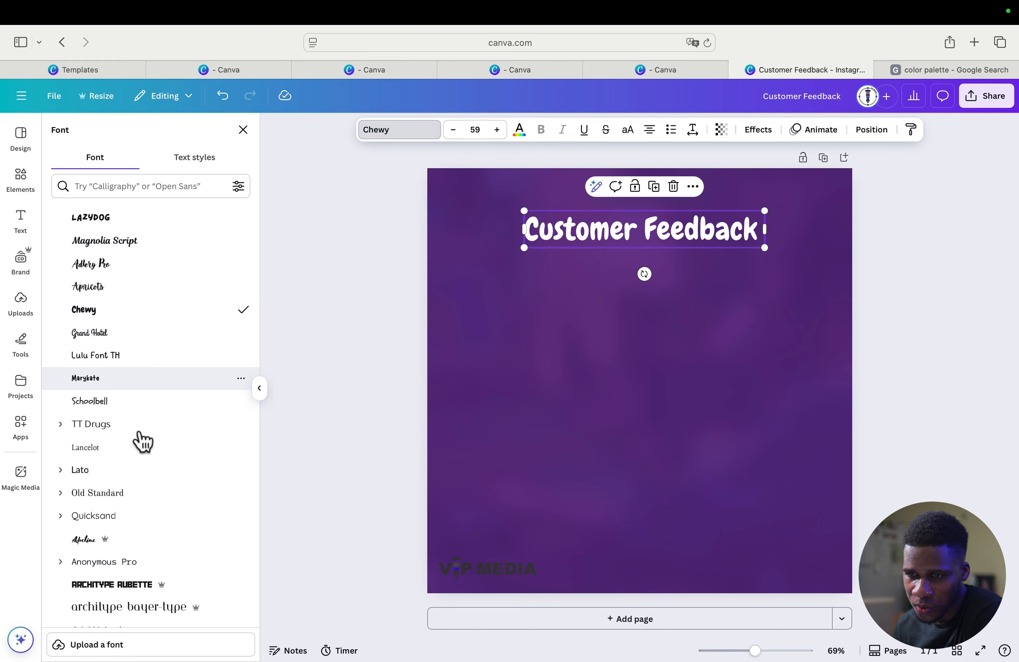
scroll(174, 470, down, 1)
scroll(174, 470, down, 3)
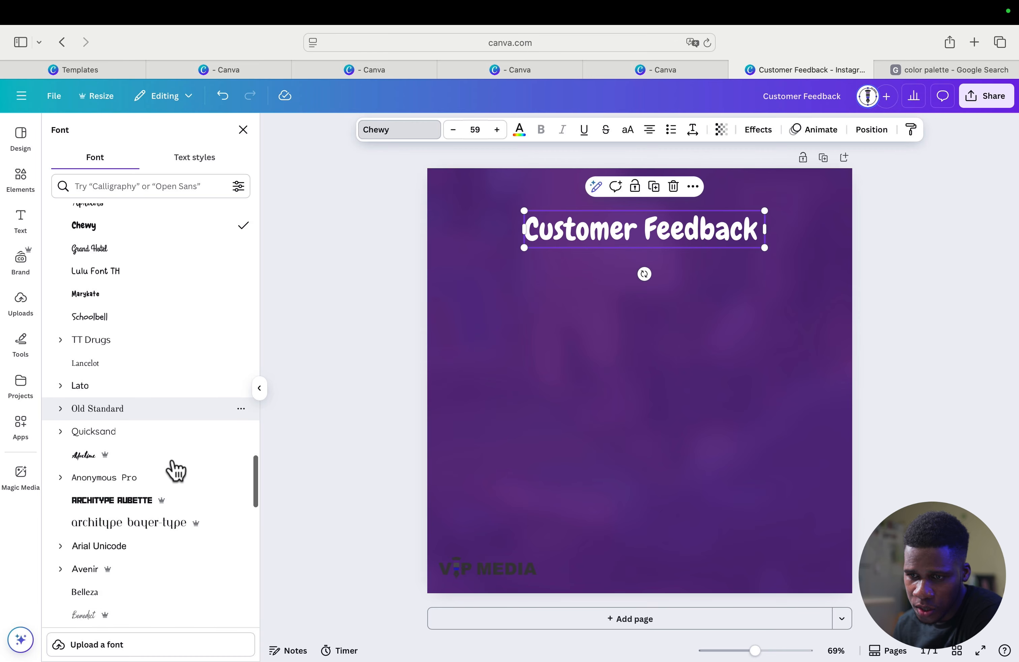
click(121, 445)
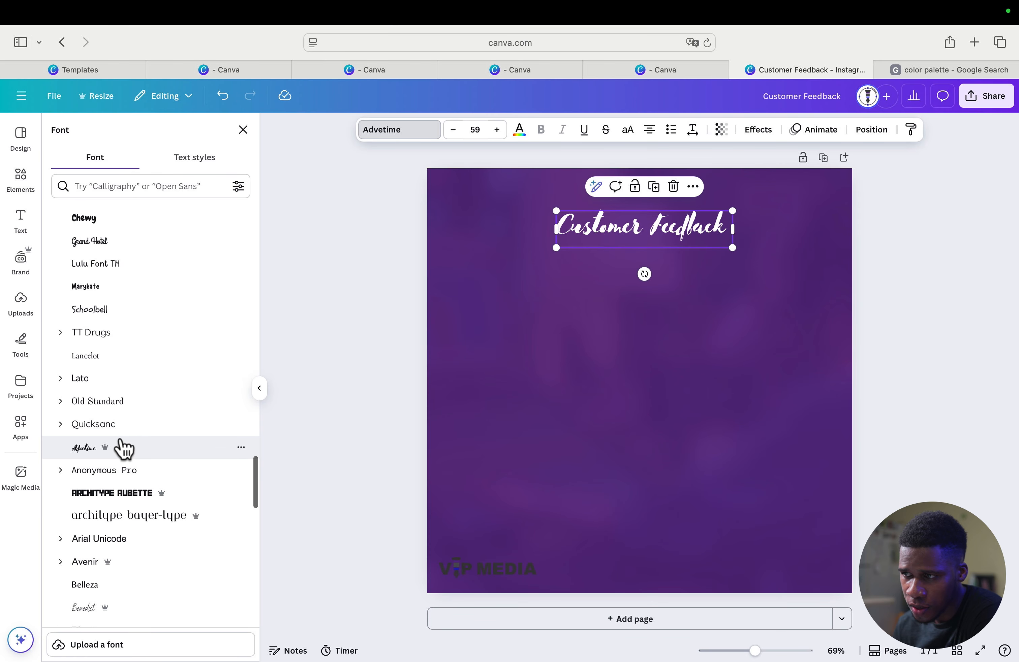
- Try the Chloe font on the Customer Feedback title
scroll(123, 447, down, 8)
scroll(142, 467, down, 9)
scroll(145, 467, down, 1)
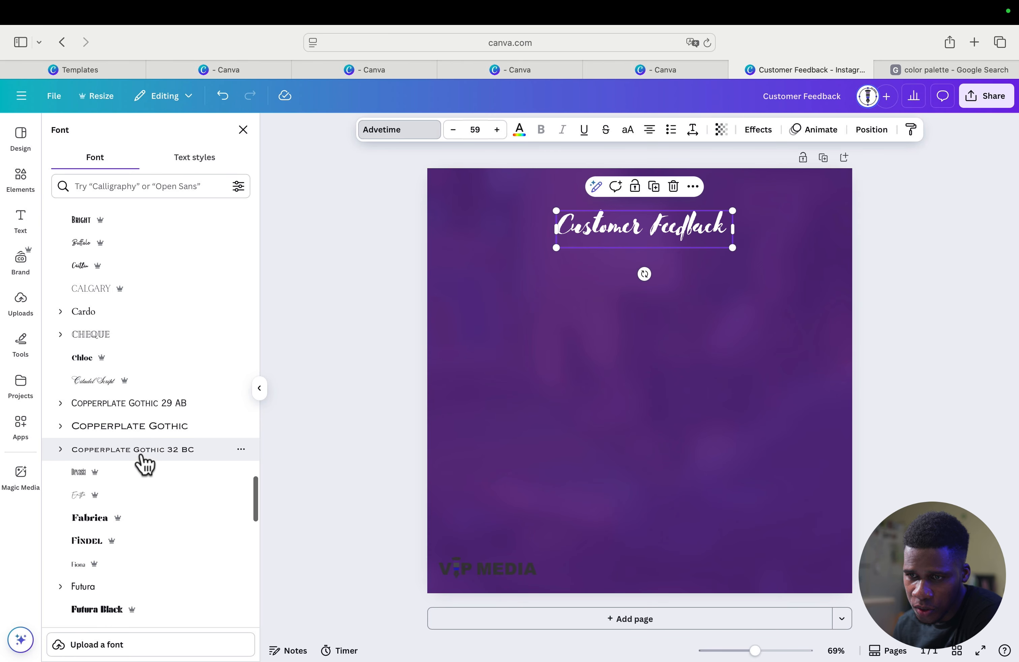
scroll(113, 379, down, 1)
click(110, 360)
scroll(109, 365, down, 1)
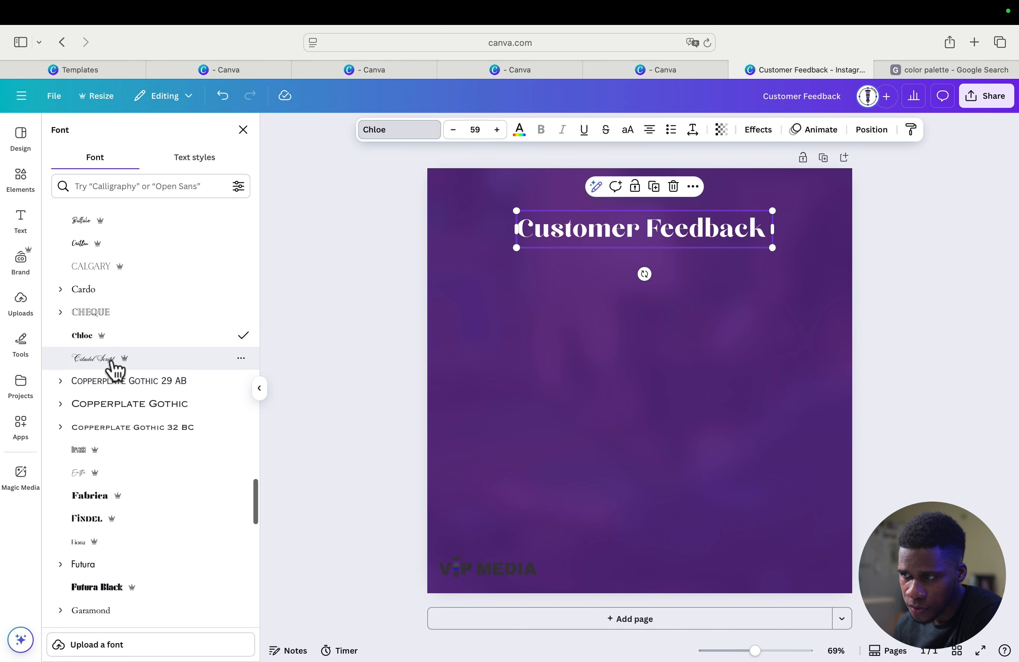
- Set the Customer Feedback title's font to Sunborn and deselect the title
scroll(136, 434, down, 4)
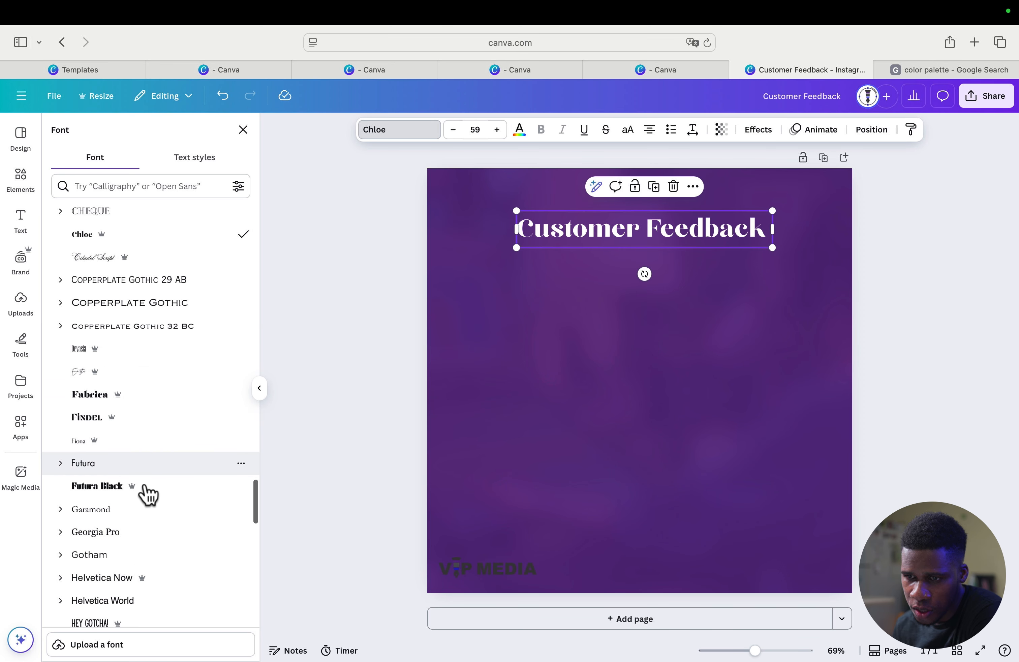
scroll(159, 503, down, 15)
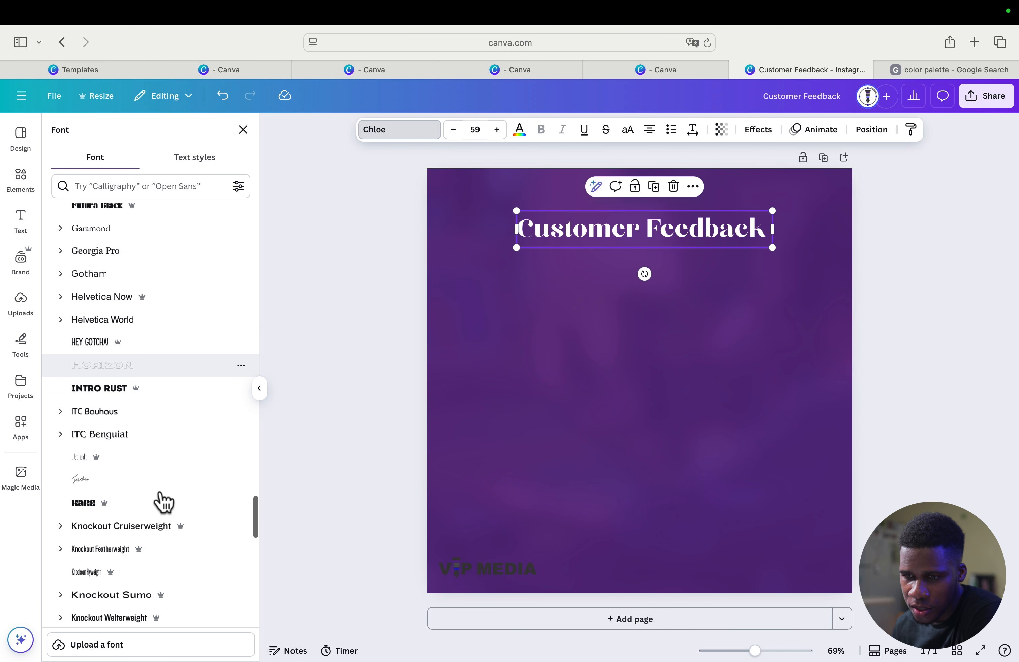
scroll(159, 501, down, 4)
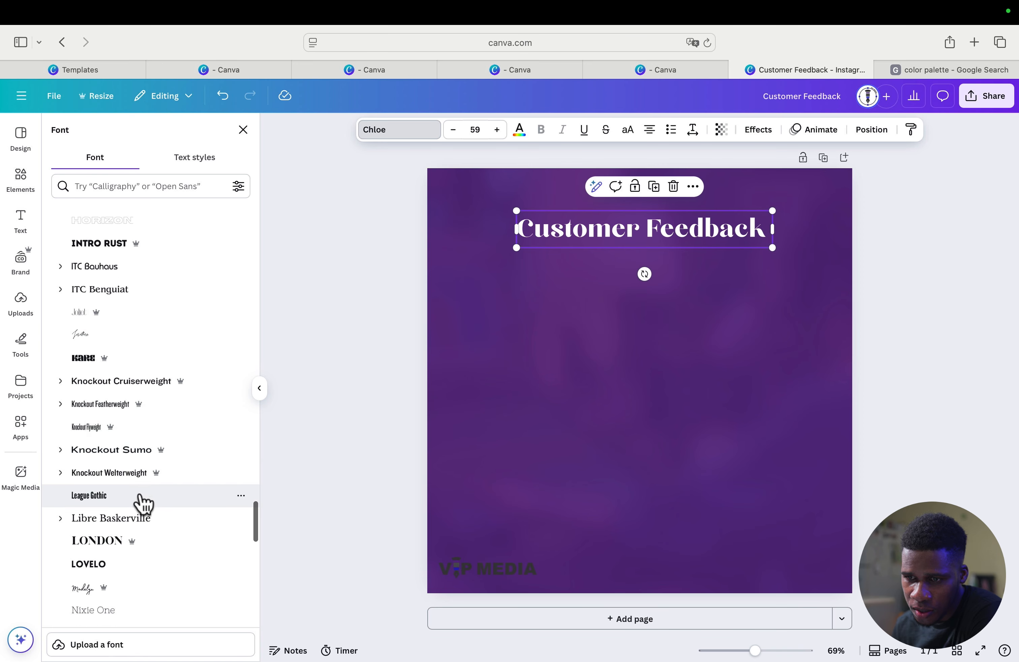
scroll(125, 523, down, 9)
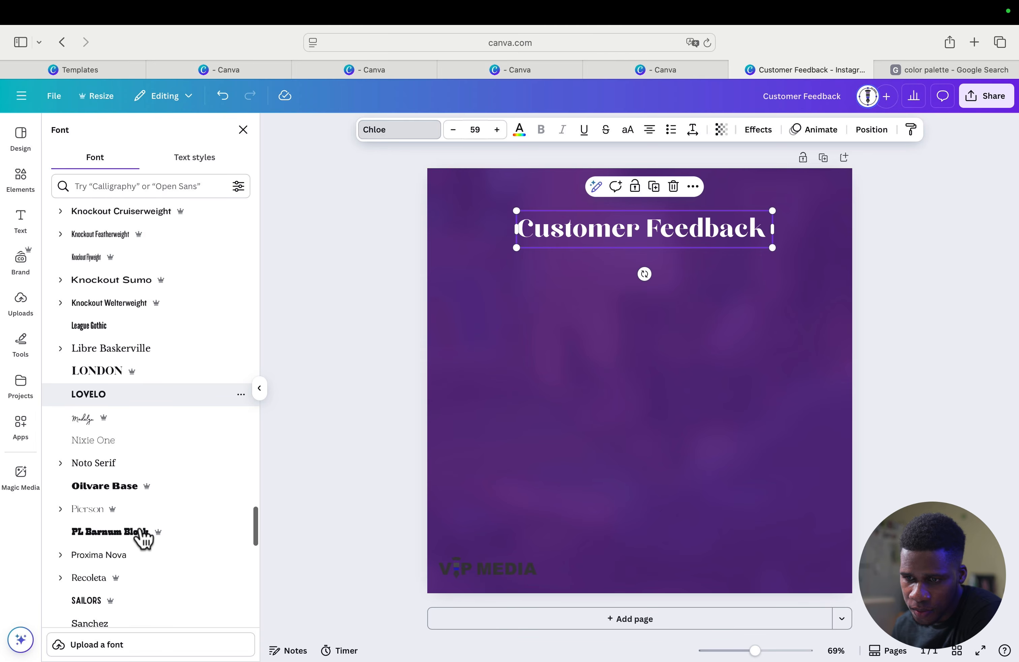
scroll(142, 528, down, 7)
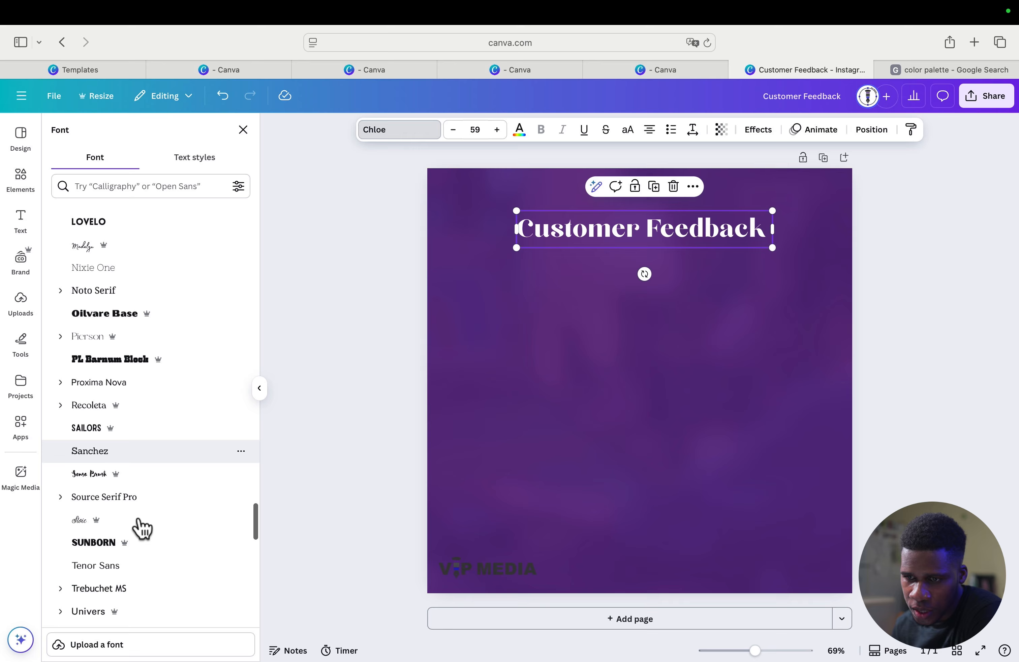
scroll(142, 527, down, 3)
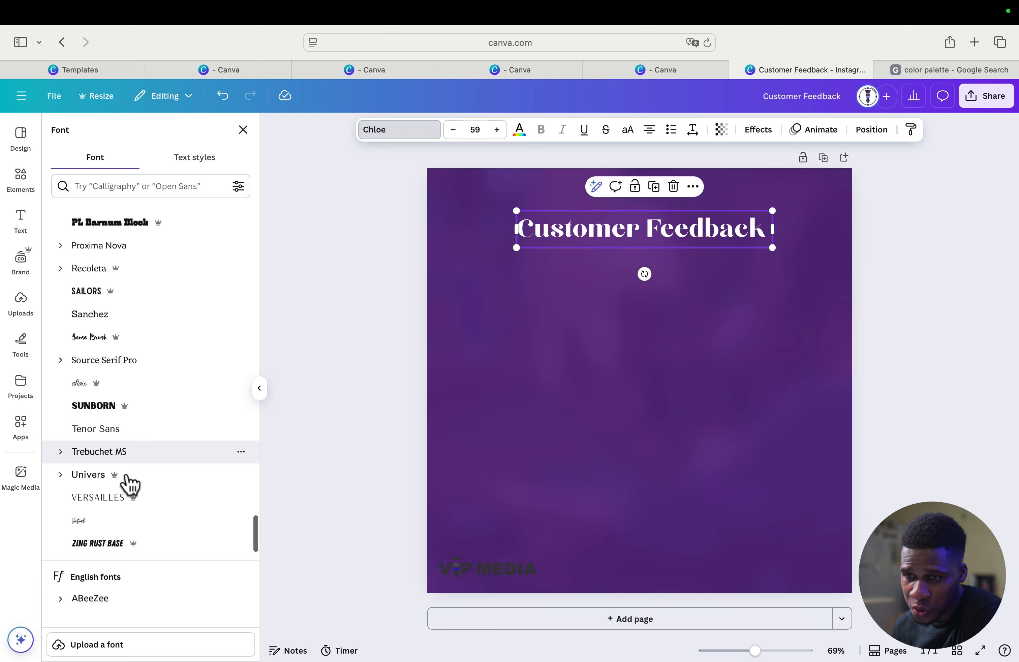
click(139, 410)
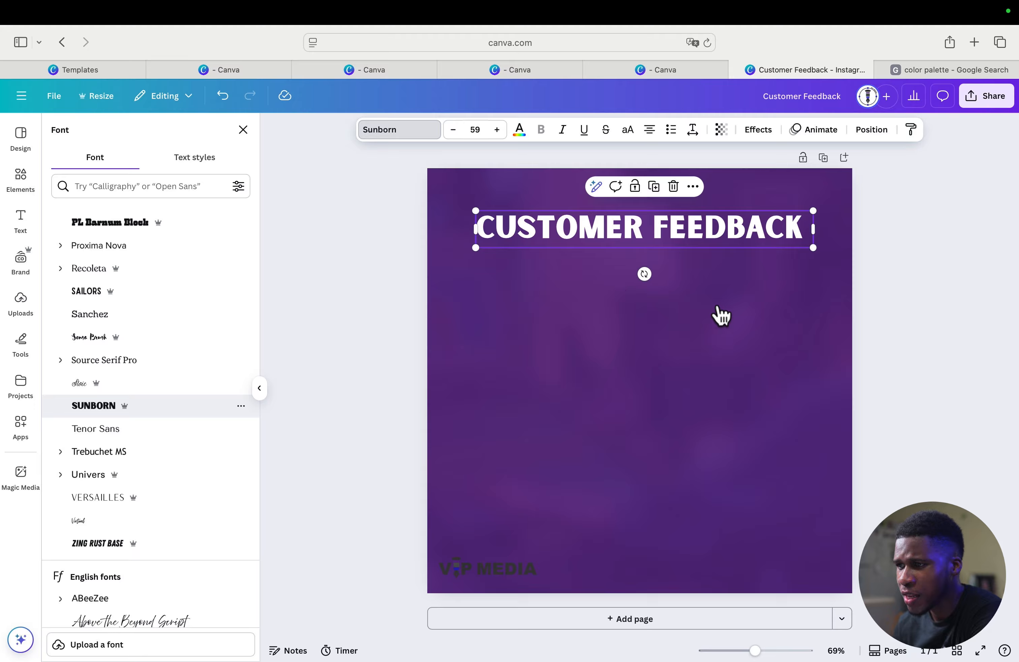
click(920, 254)
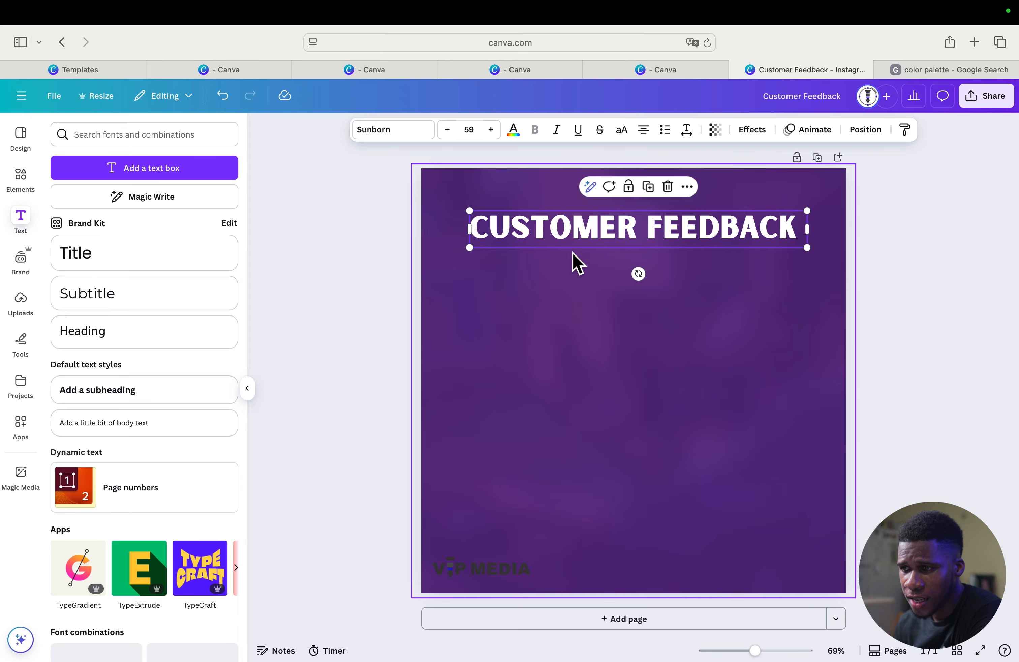
click(926, 260)
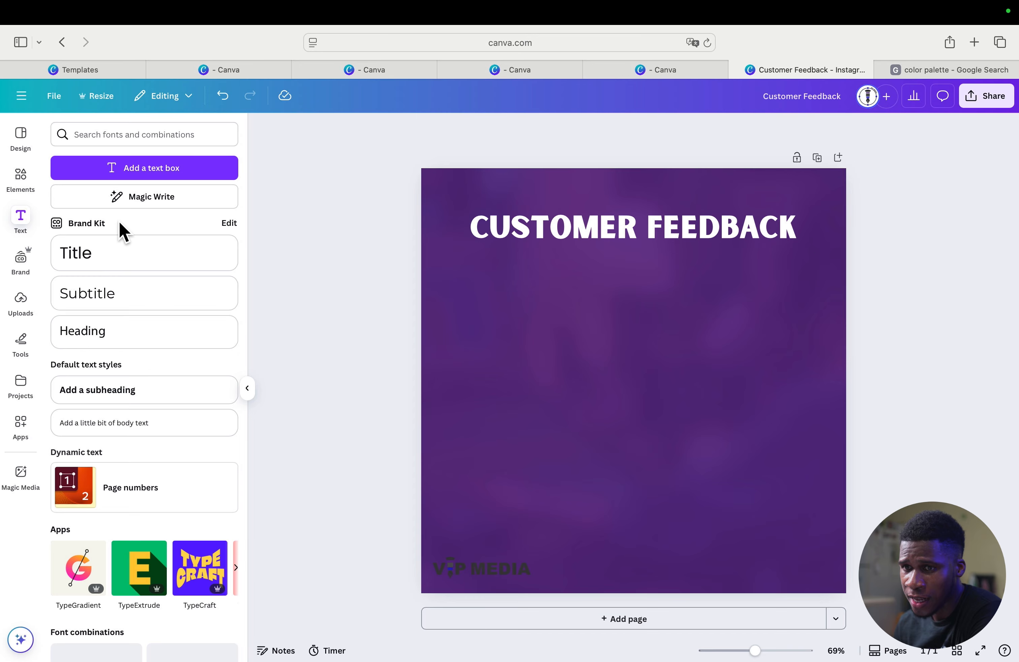
- Add a rounded square shape to the page and fill it with white
click(22, 183)
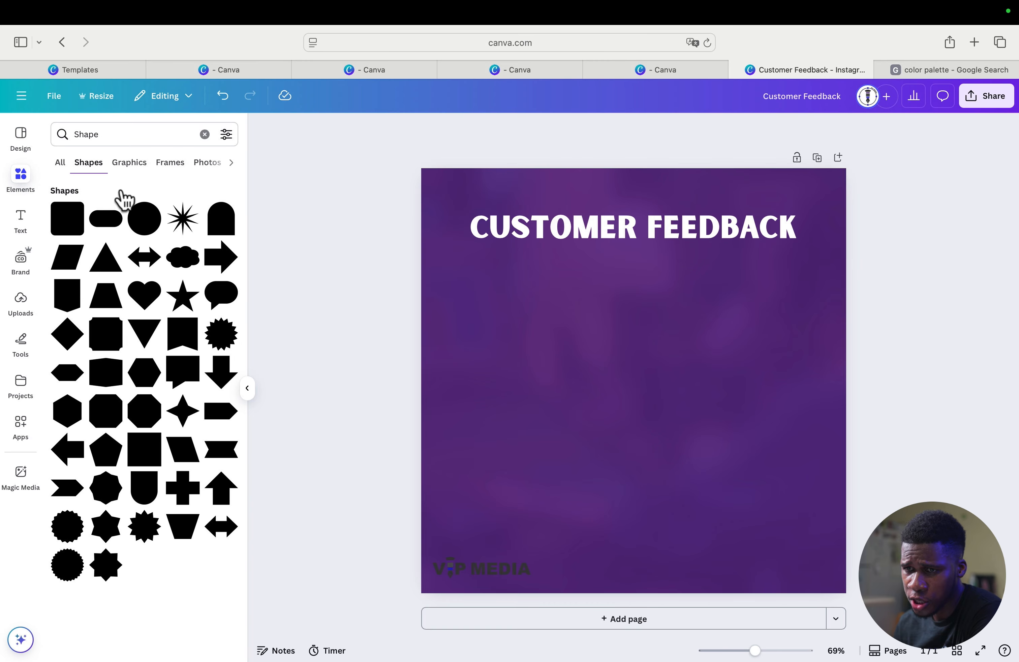
click(69, 221)
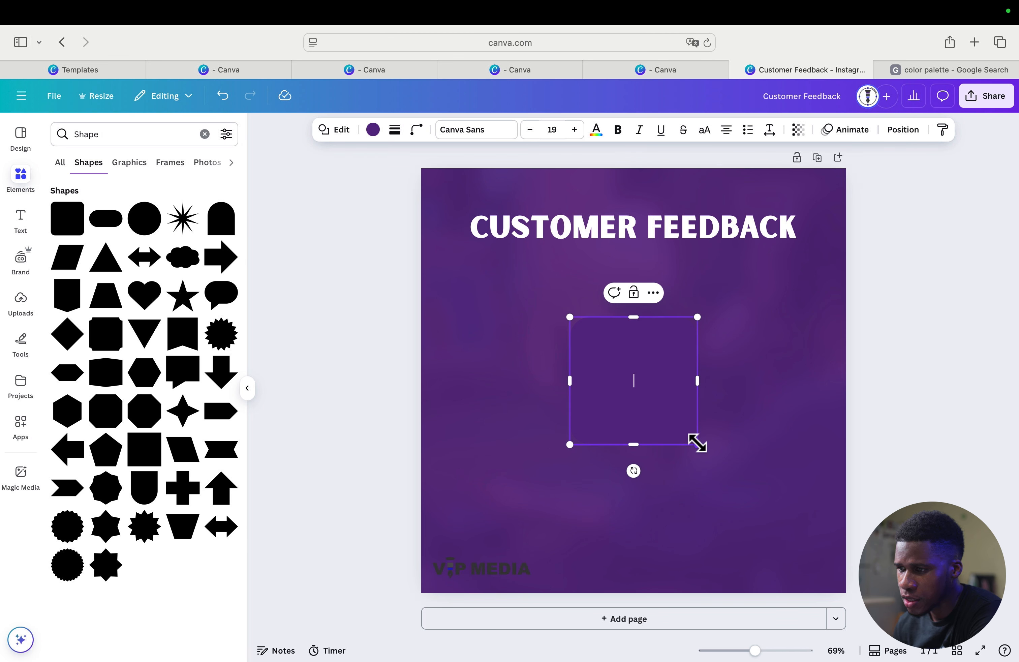
click(374, 130)
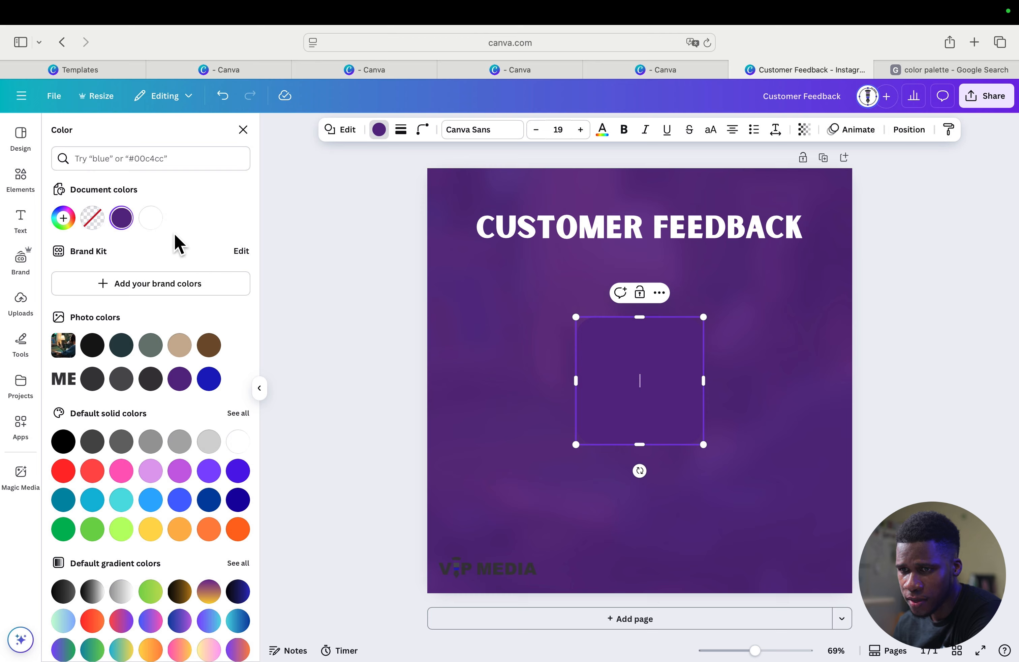
click(150, 218)
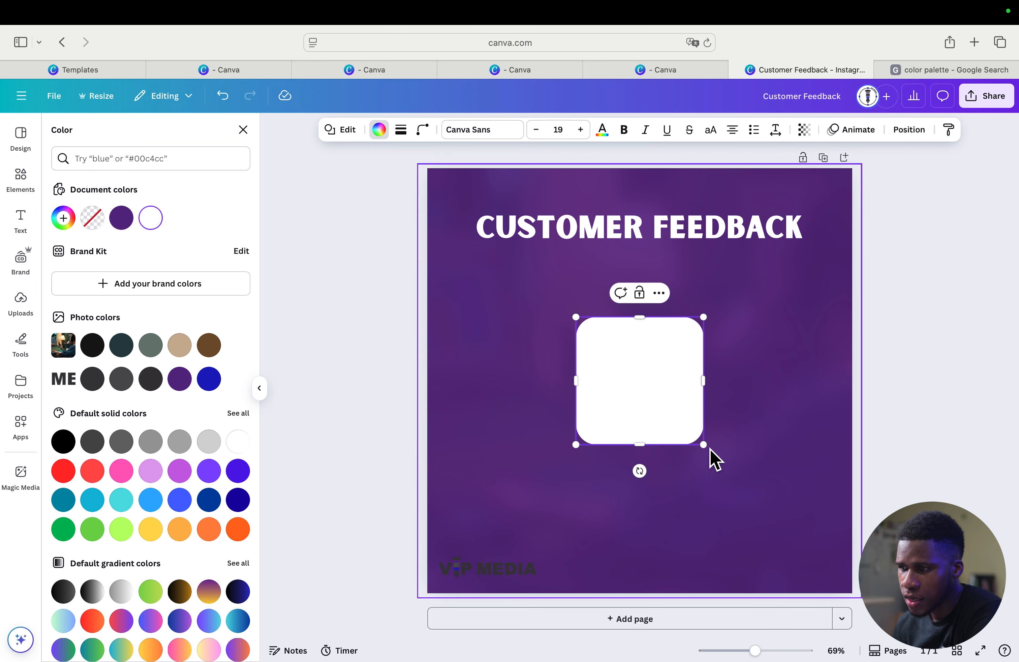
- Stretch the white rounded square into a wide rectangle about as wide as the title, and centre it horizontally in the page's lower half
drag(705, 447, 802, 494)
drag(661, 372, 560, 384)
drag(699, 413, 815, 411)
mouse_move(733, 387)
mouse_down()
mouse_move(724, 409)
mouse_move(735, 380)
mouse_move(731, 394)
mouse_up()
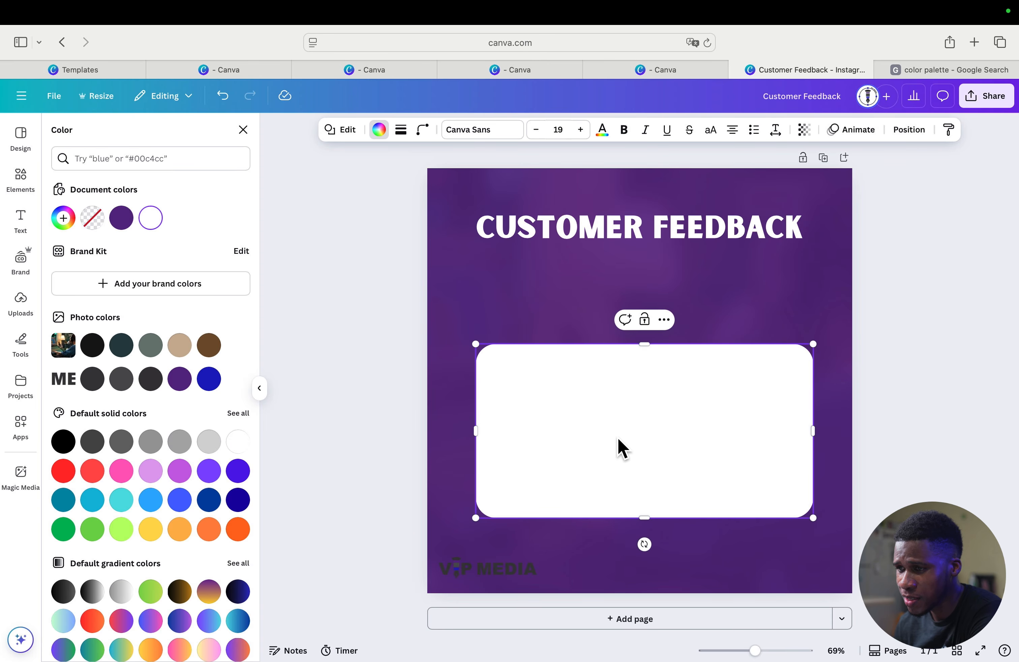
click(706, 429)
click(753, 342)
mouse_move(745, 375)
mouse_down()
mouse_move(724, 376)
mouse_move(738, 386)
mouse_up()
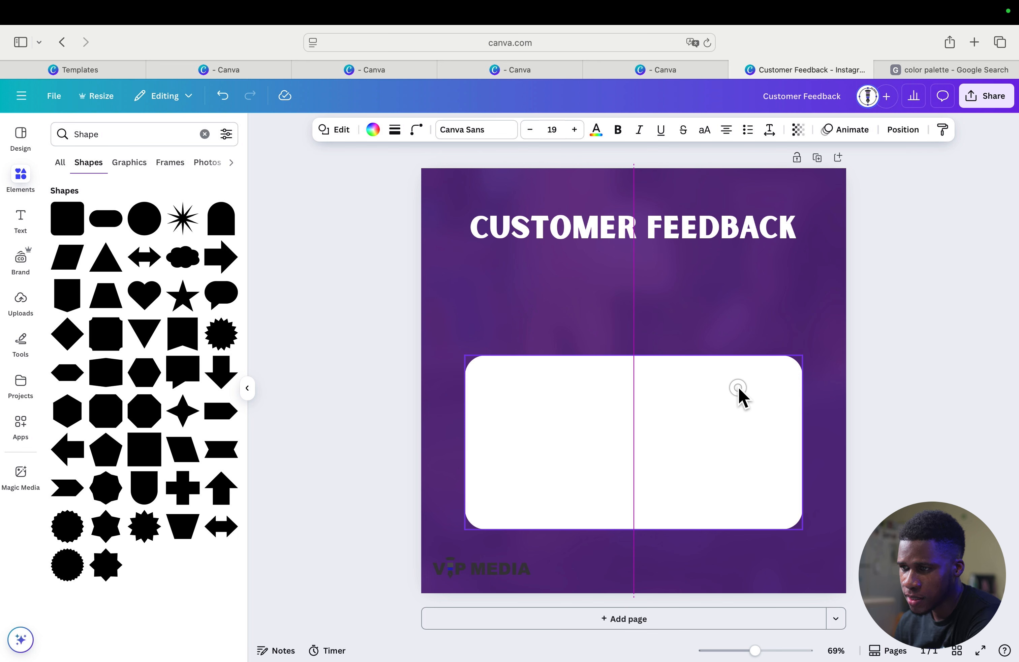
drag(738, 387, 738, 386)
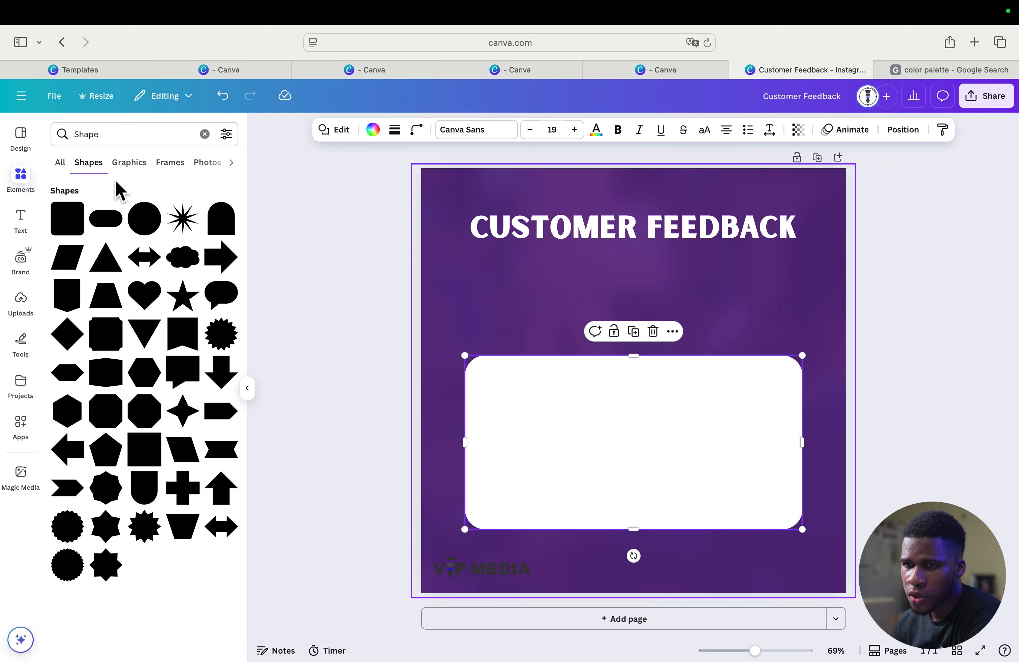
- Add a circular photo frame, shrink it to roughly a quarter of the box's width, and centre it over the white box's top edge
click(172, 163)
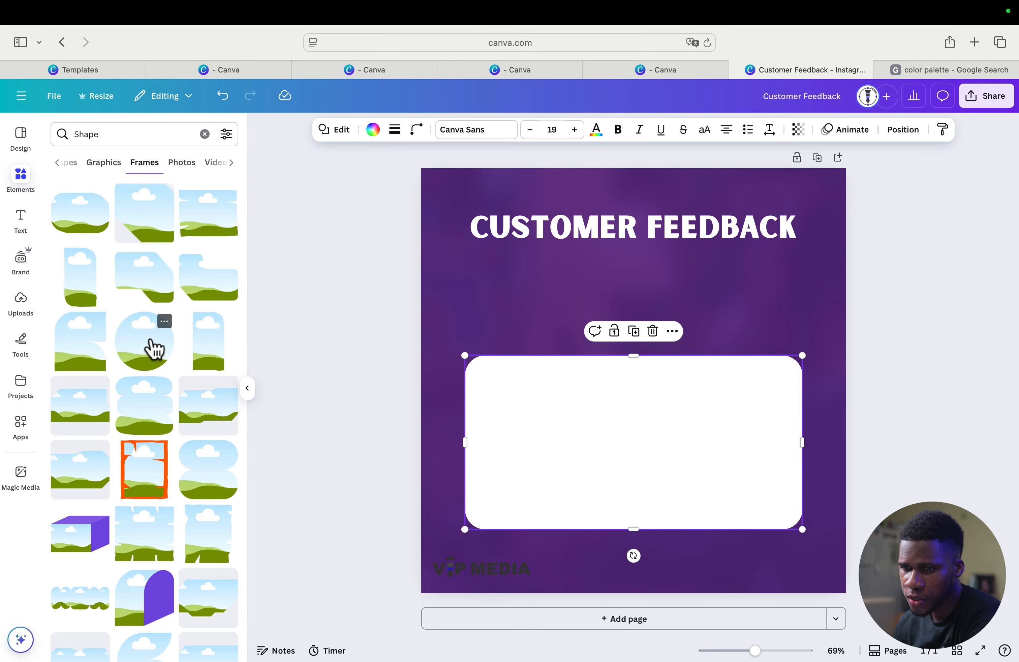
click(151, 336)
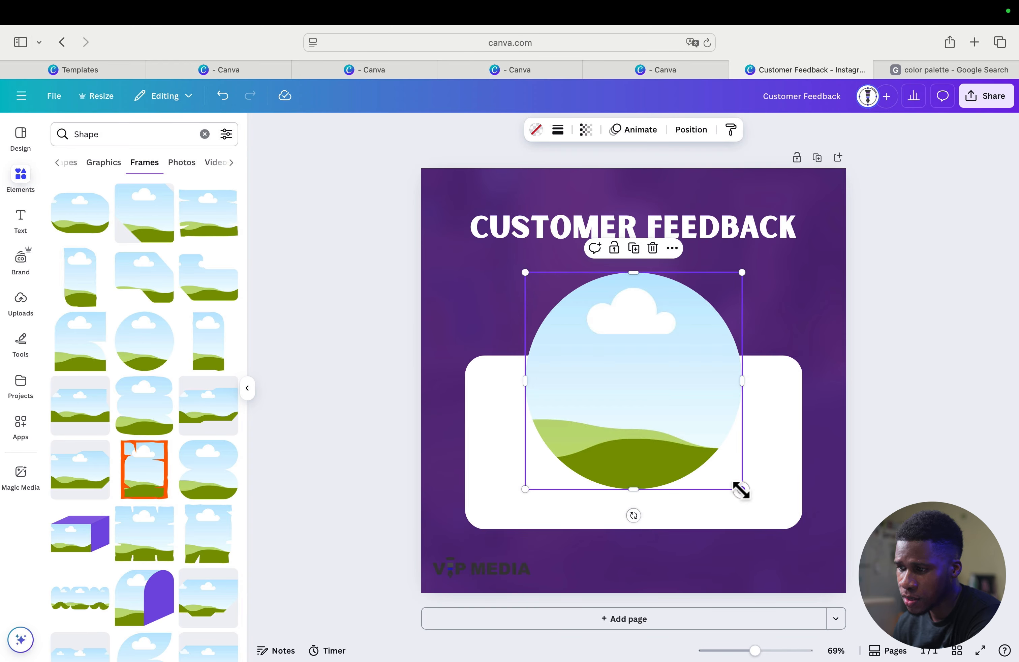
drag(738, 480, 641, 327)
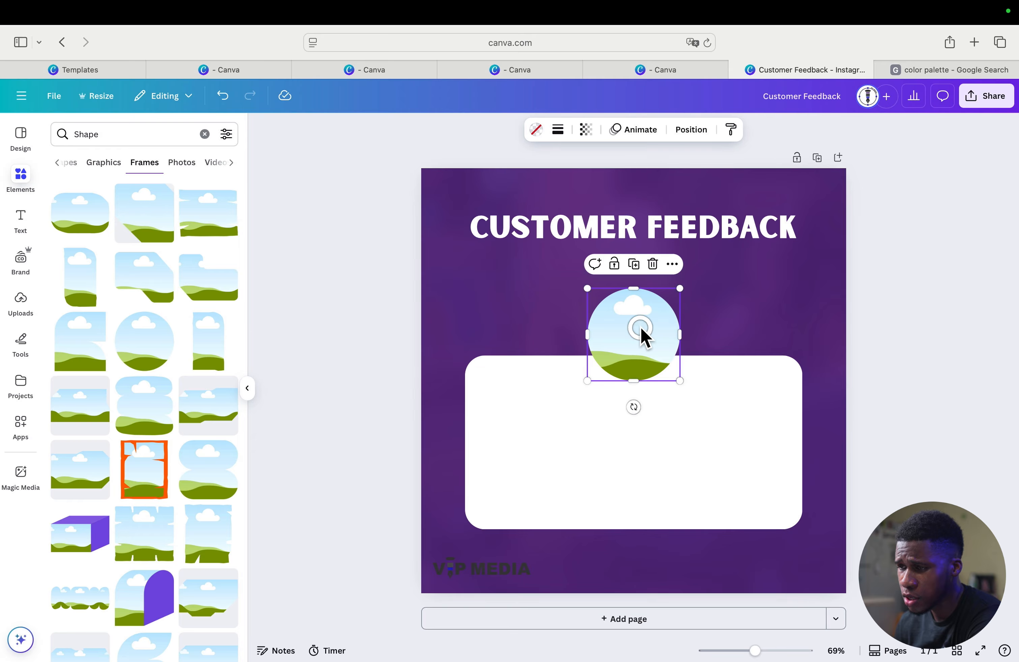
click(734, 324)
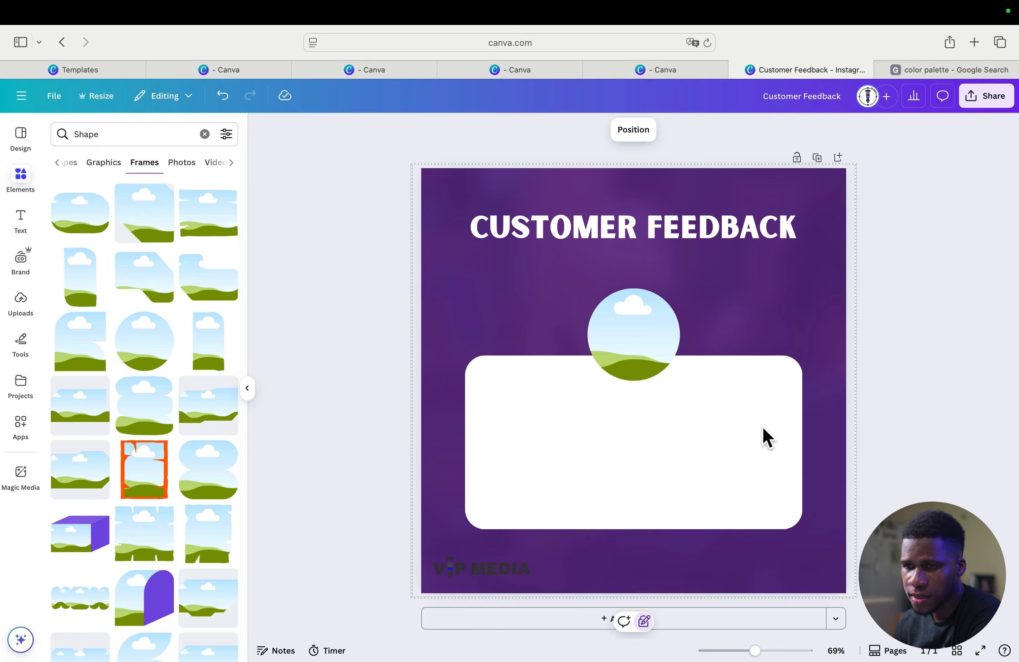
- Add a Subtitle-style text box and move it into the left part of the white feedback box
click(19, 221)
click(101, 299)
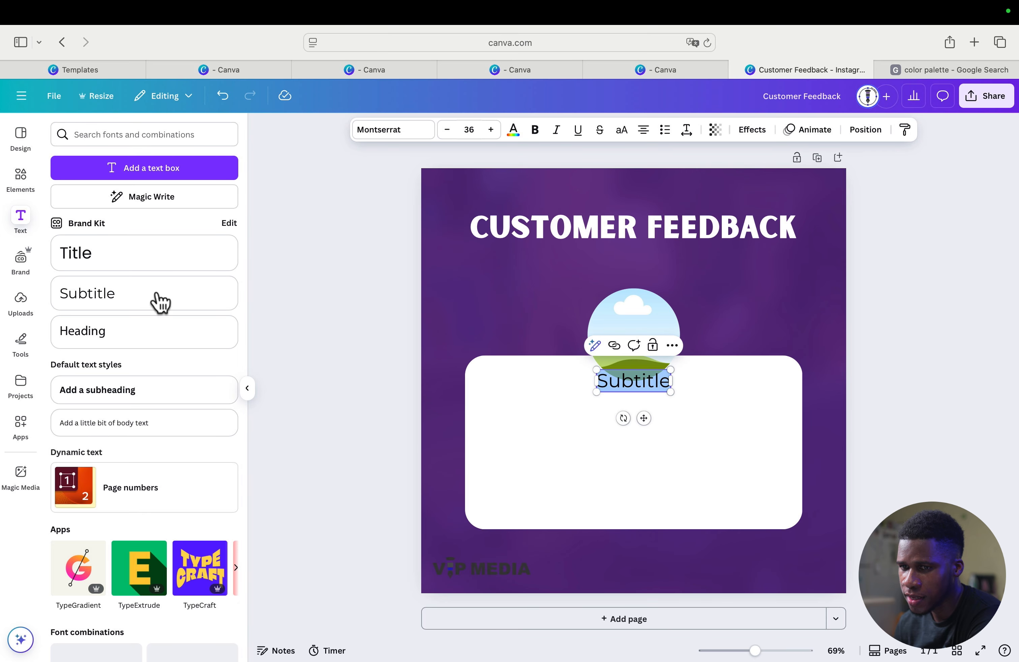
drag(645, 420, 549, 438)
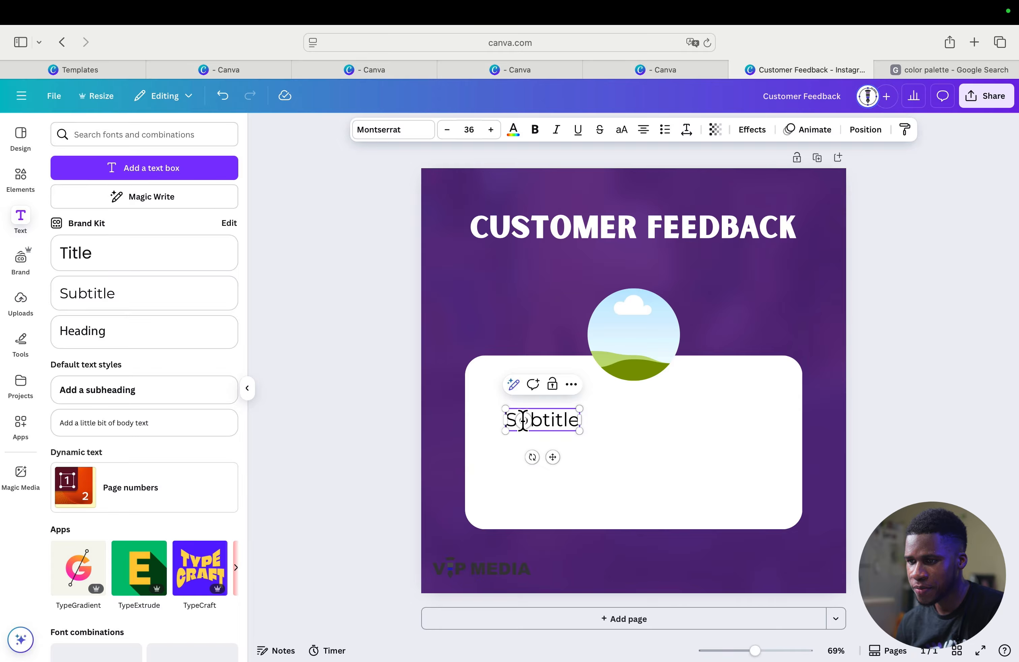
- Replace the Subtitle placeholder with the quoted testimonial “This was the best canva course ever!!!” and finish editing the text
double_click(571, 420)
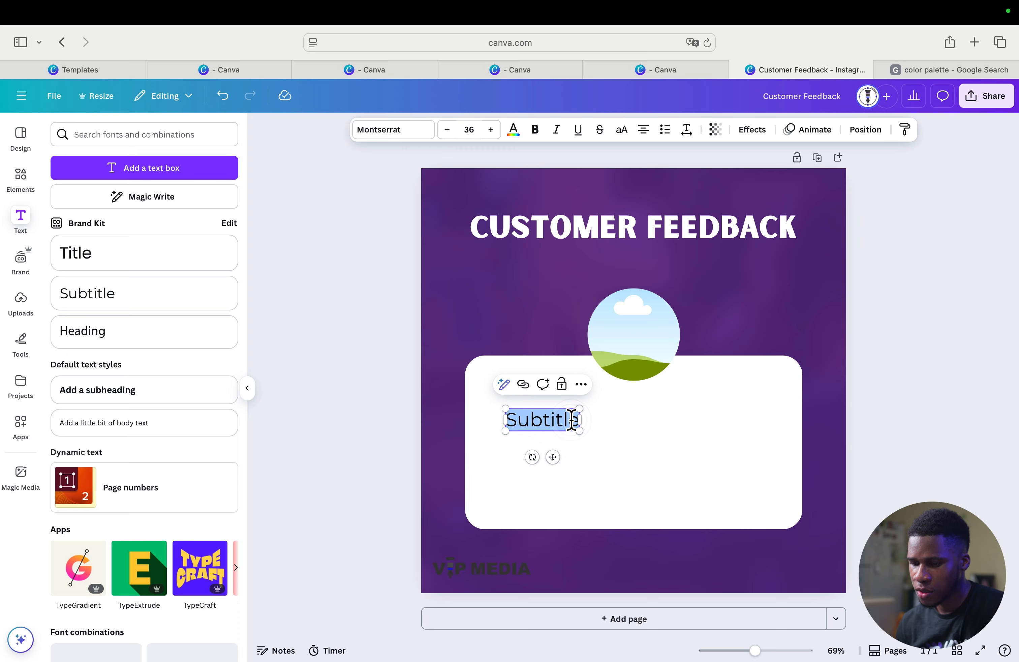
key(BackSpace)
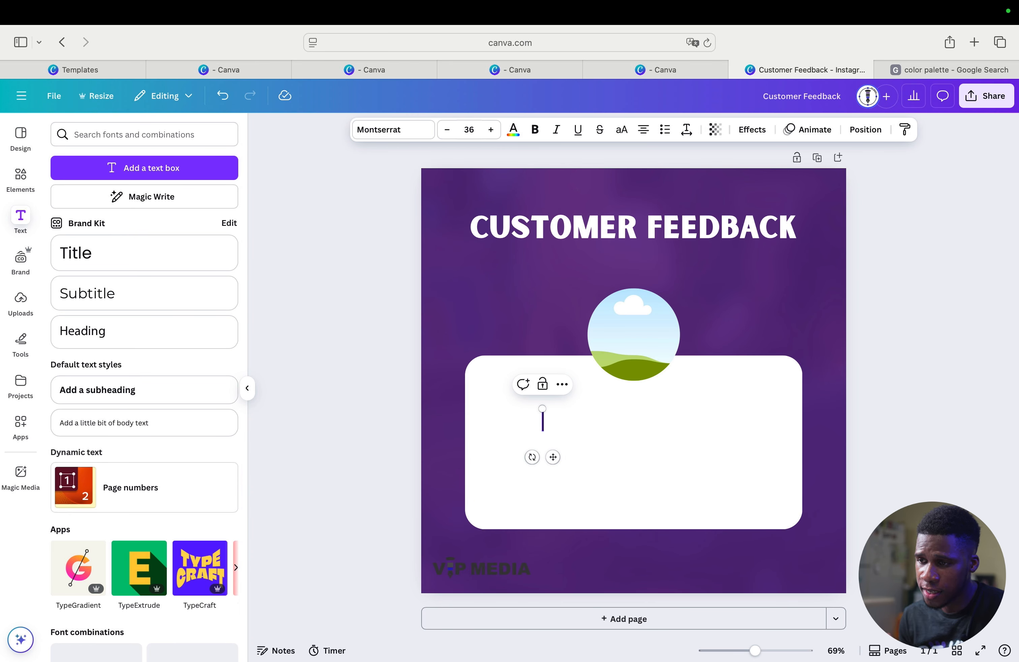
key(Caps_Lock)
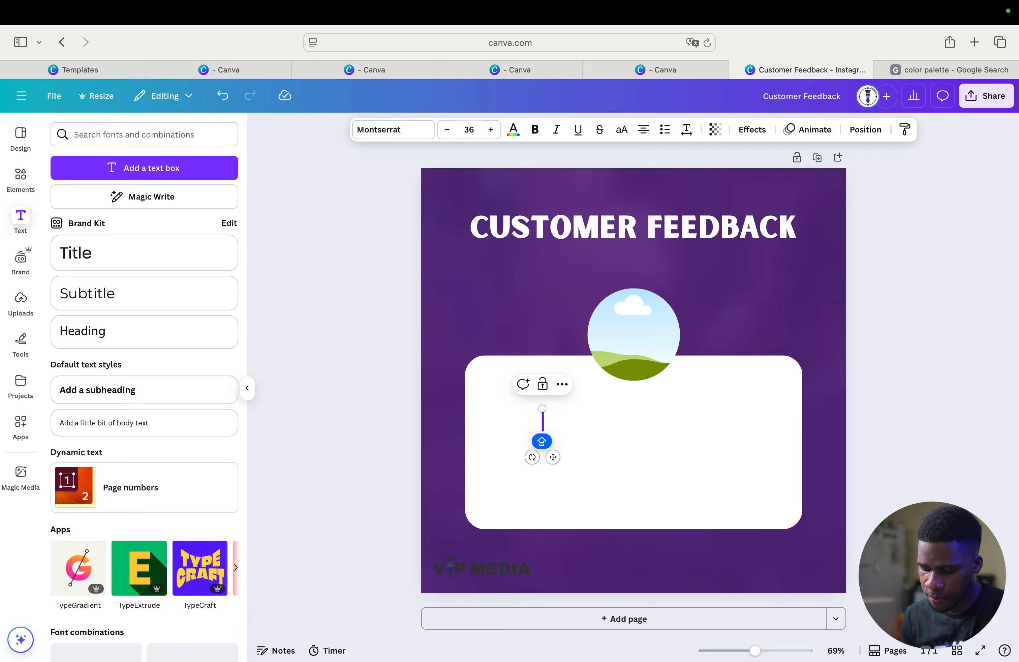
text(")
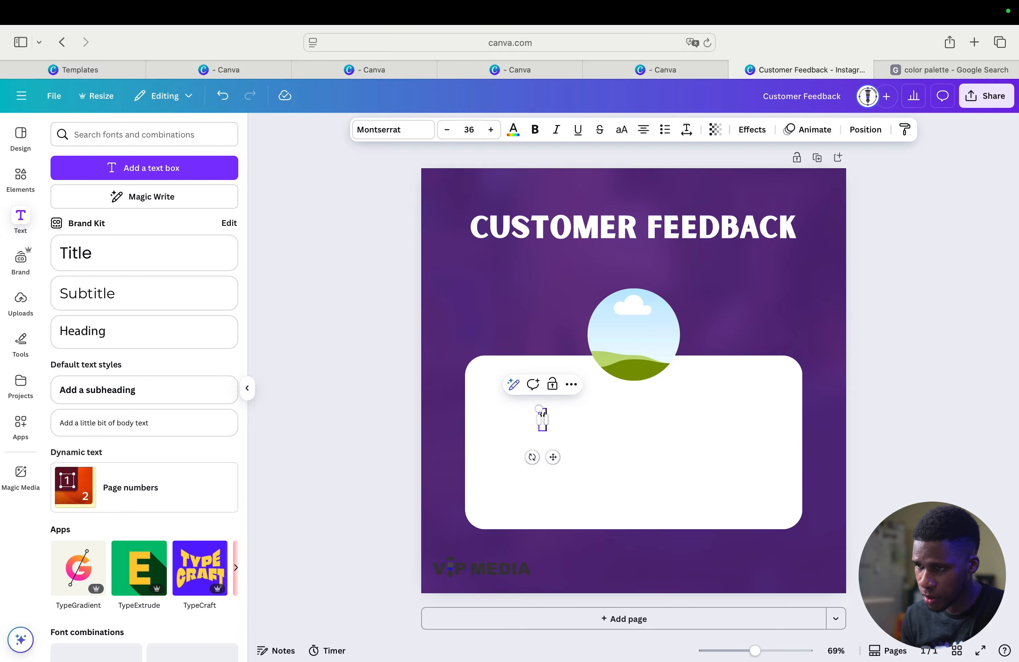
text(t)
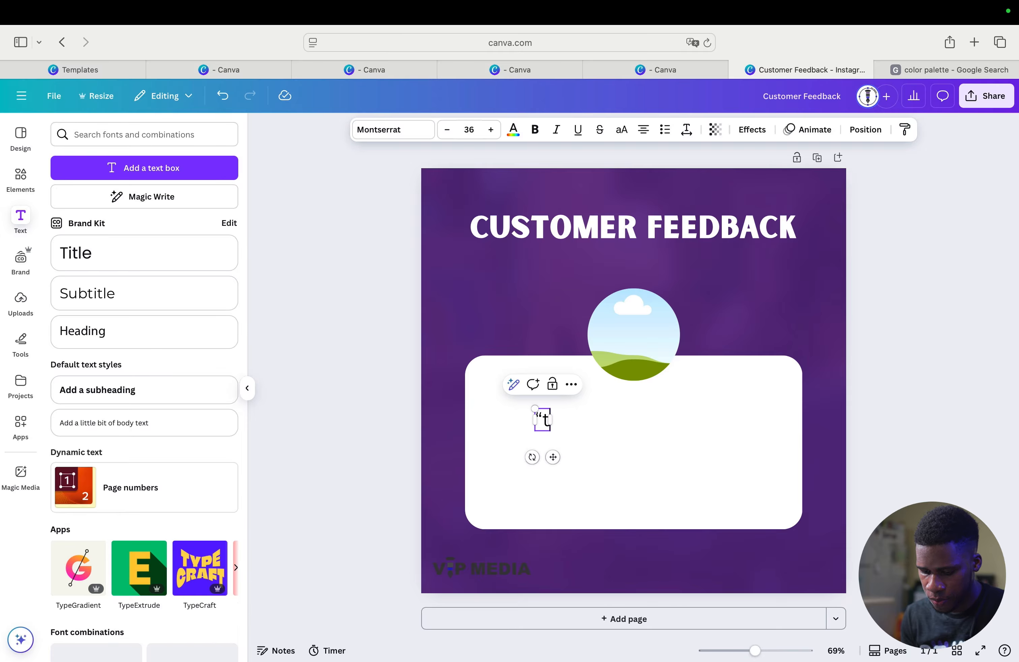
text(HIS)
key(BackSpace)
key(BackSpace)
key(BackSpace)
key(BackSpace)
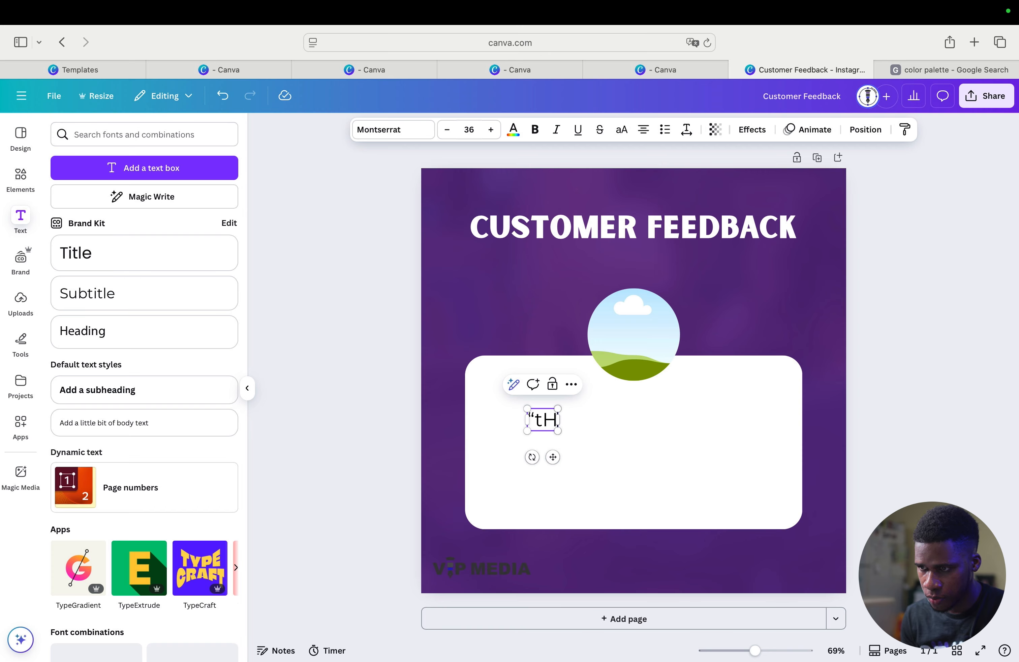
text(This)
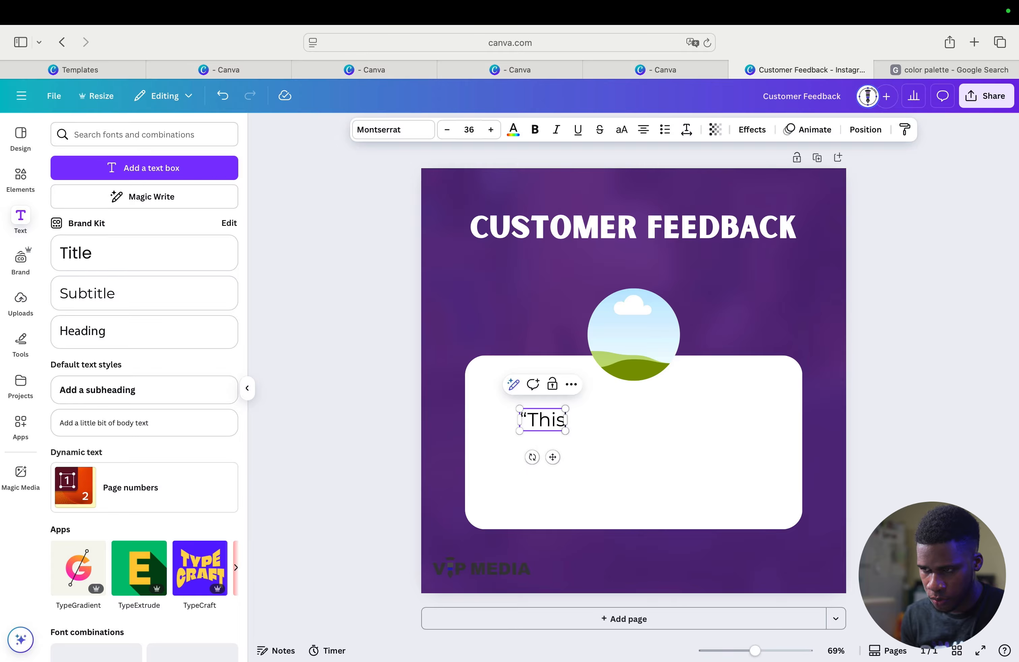
text( was the )
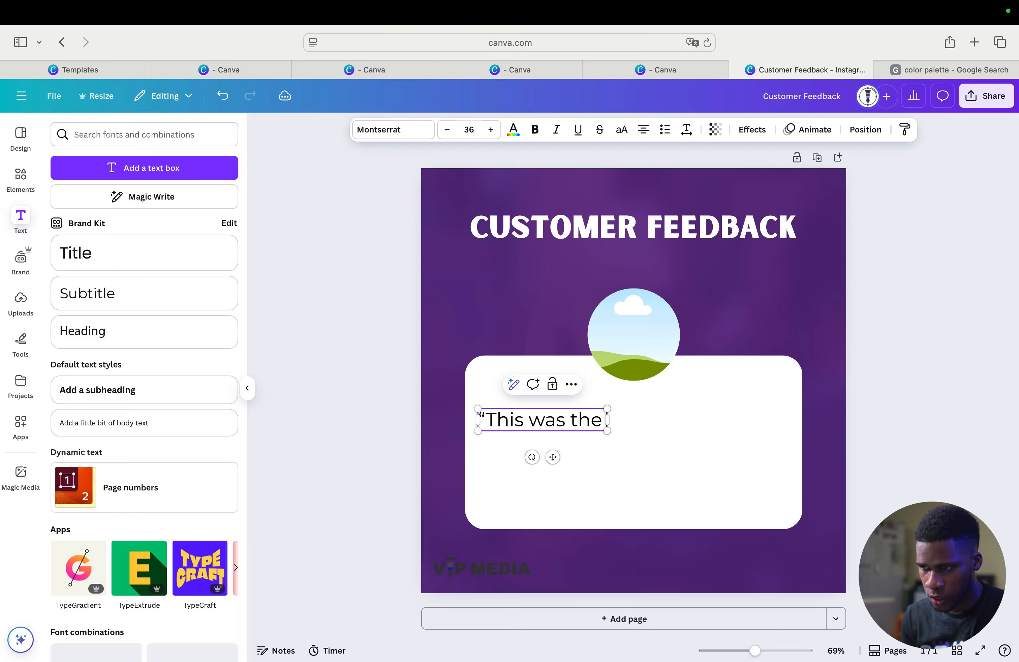
text(best)
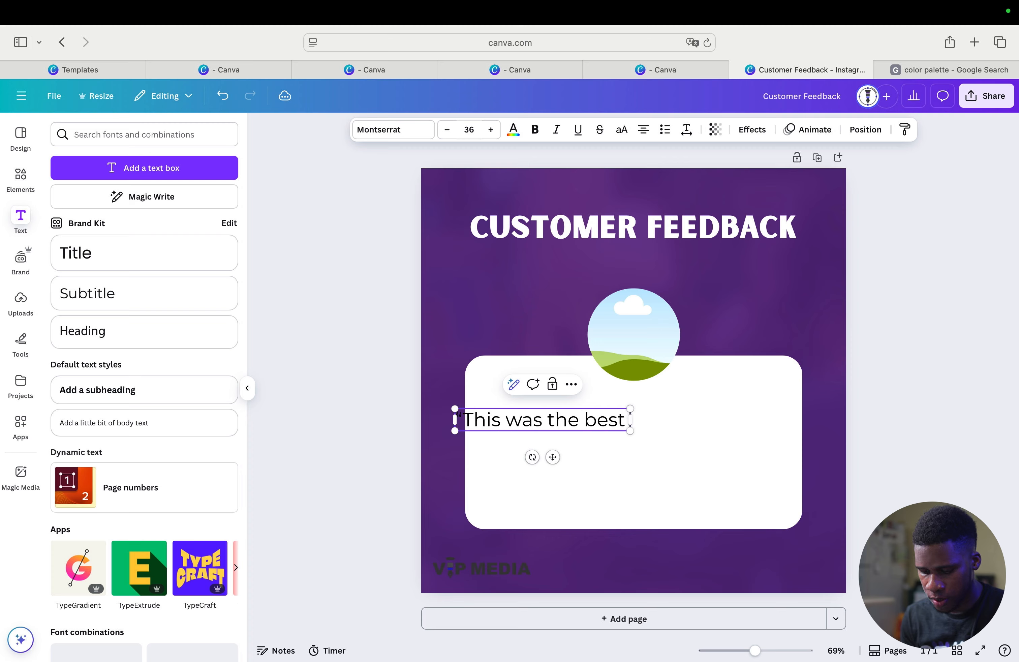
text( canva)
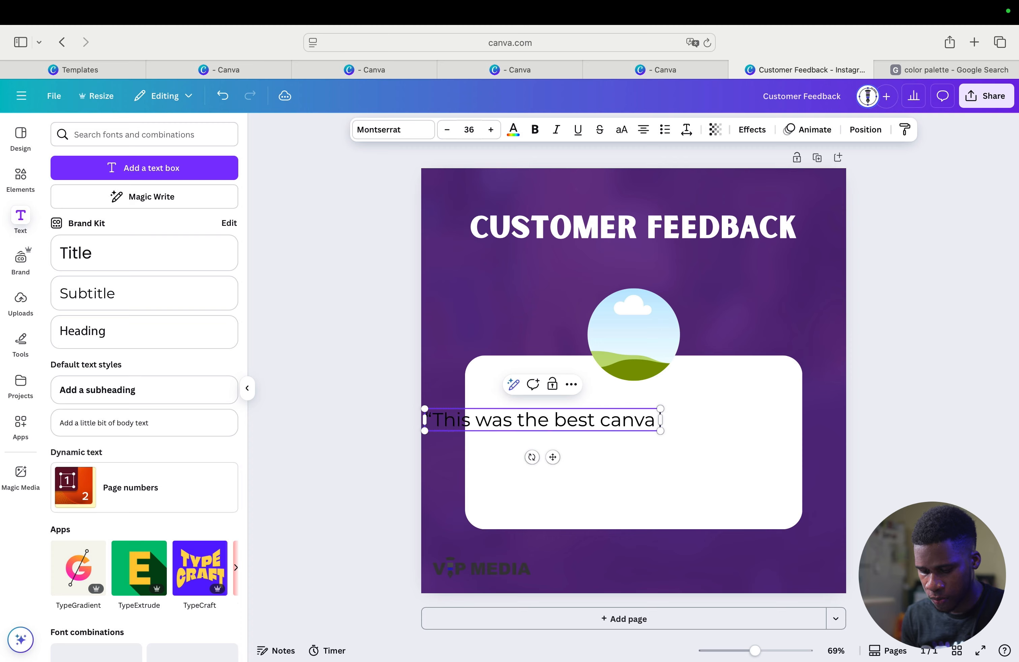
text( course ever)
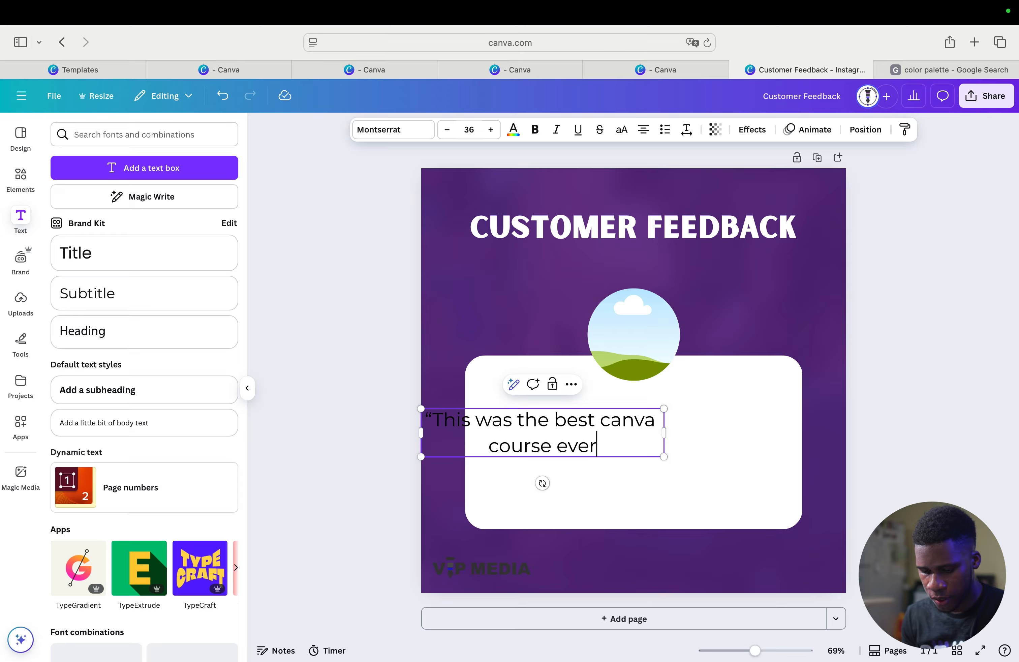
text(!!!)
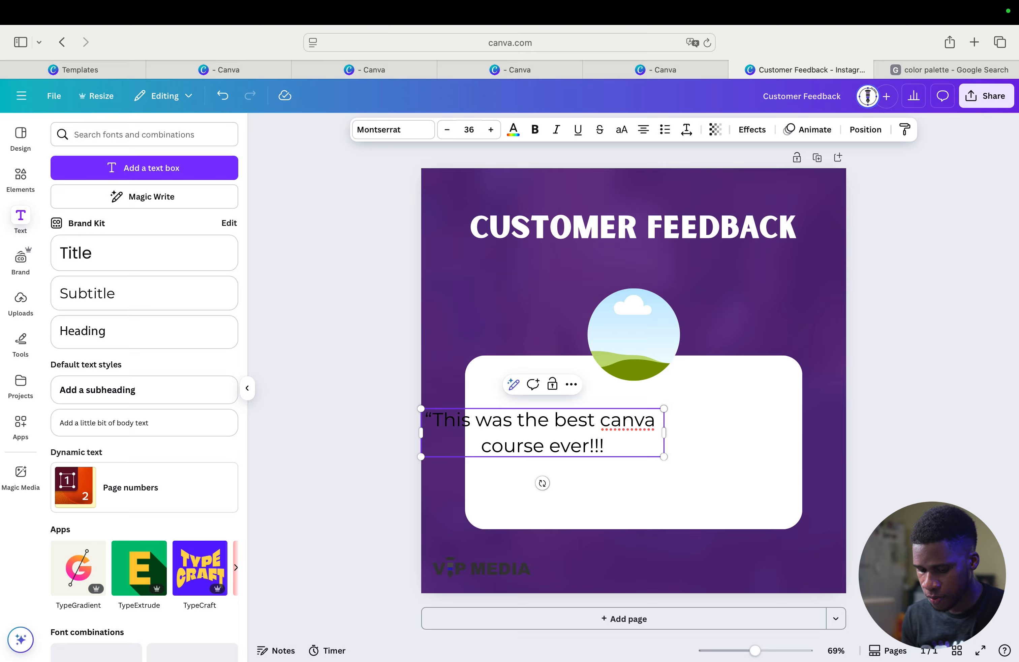
text(”)
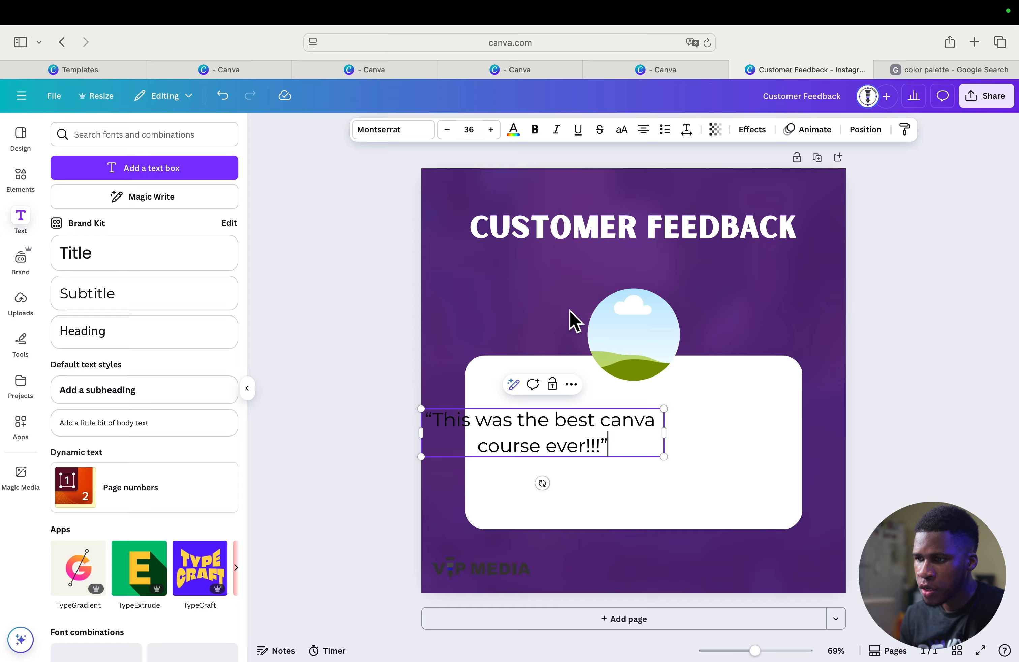
click(682, 477)
click(600, 440)
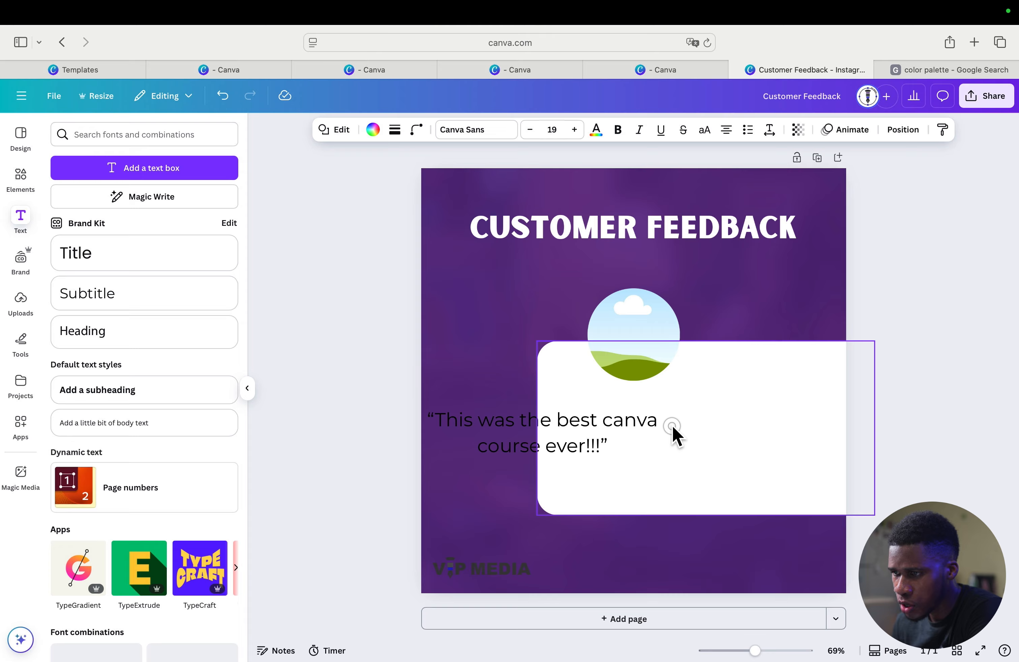
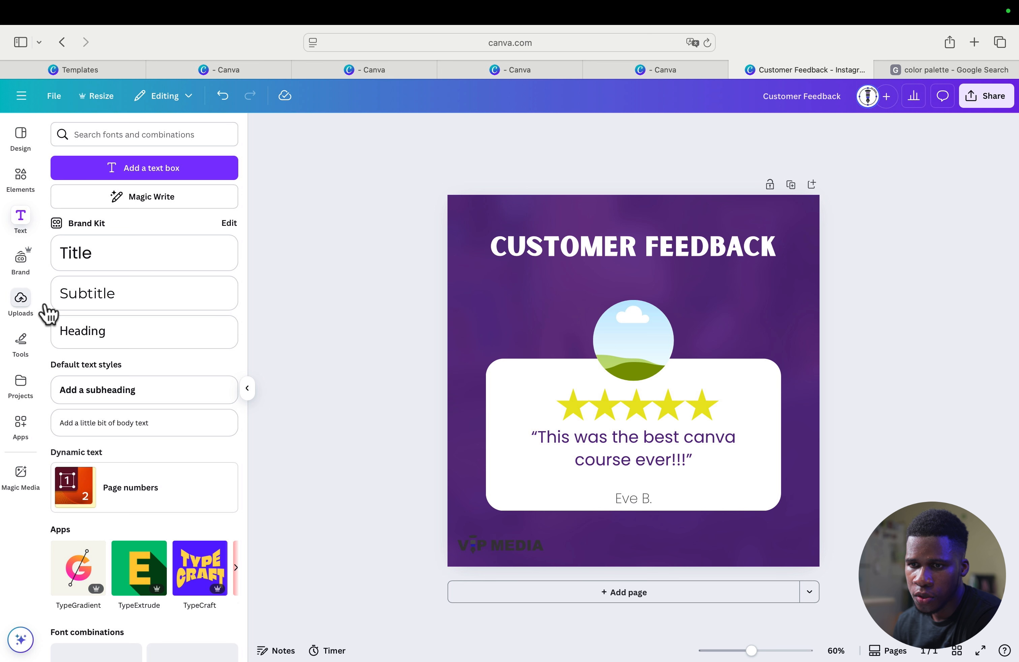
click(23, 303)
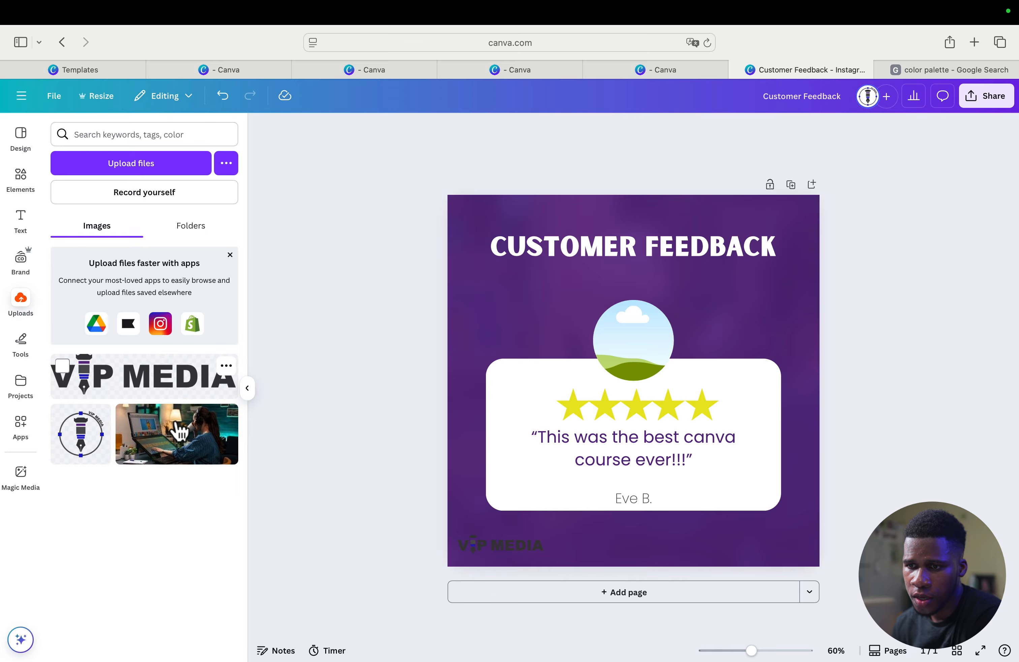
click(130, 165)
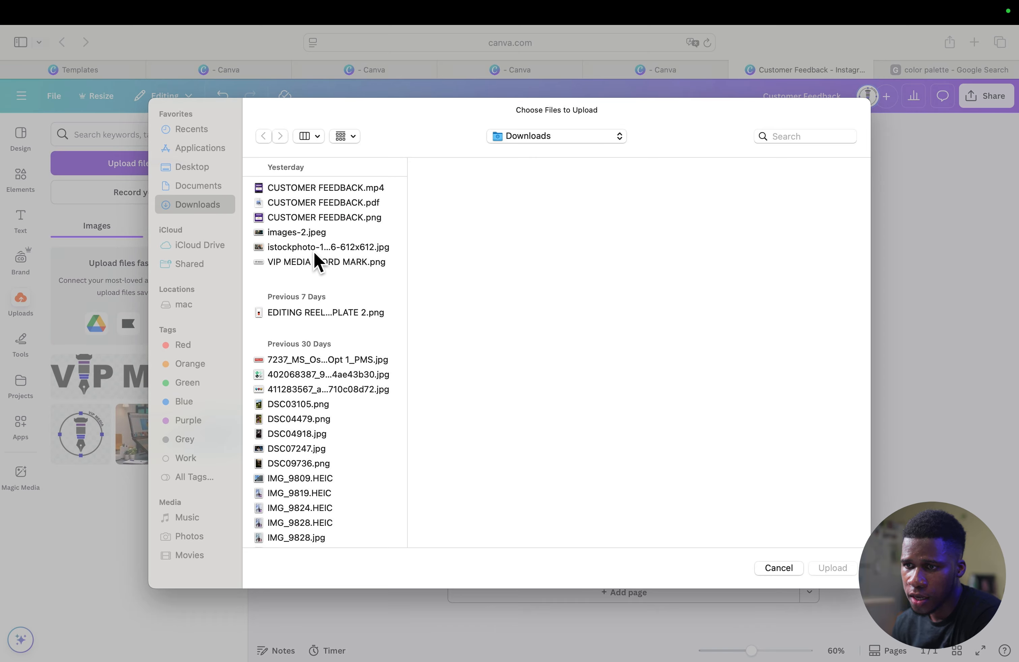
click(314, 247)
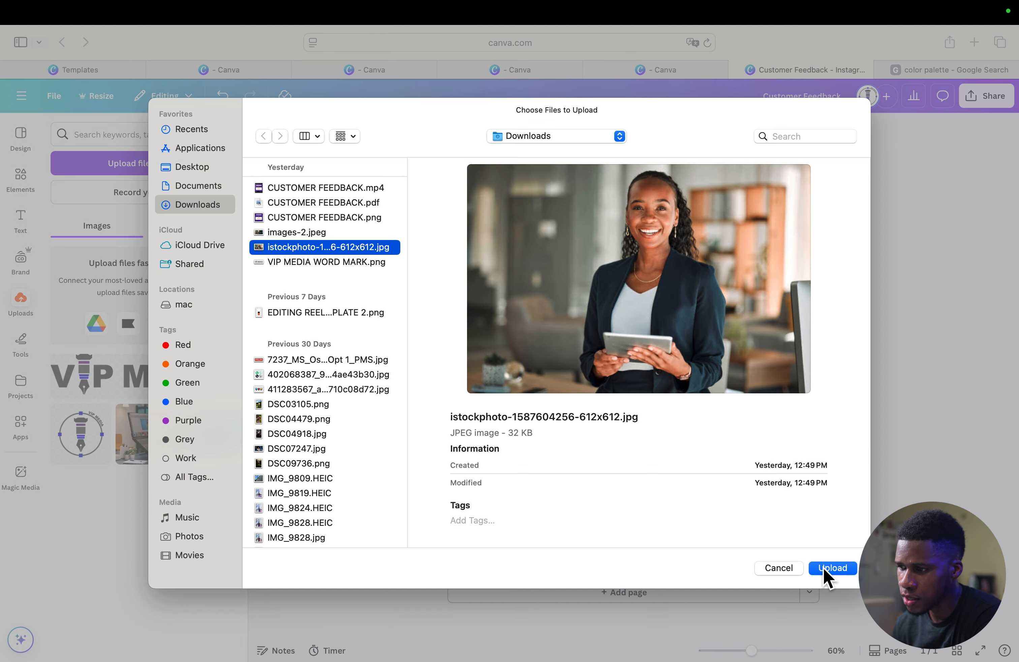
click(823, 567)
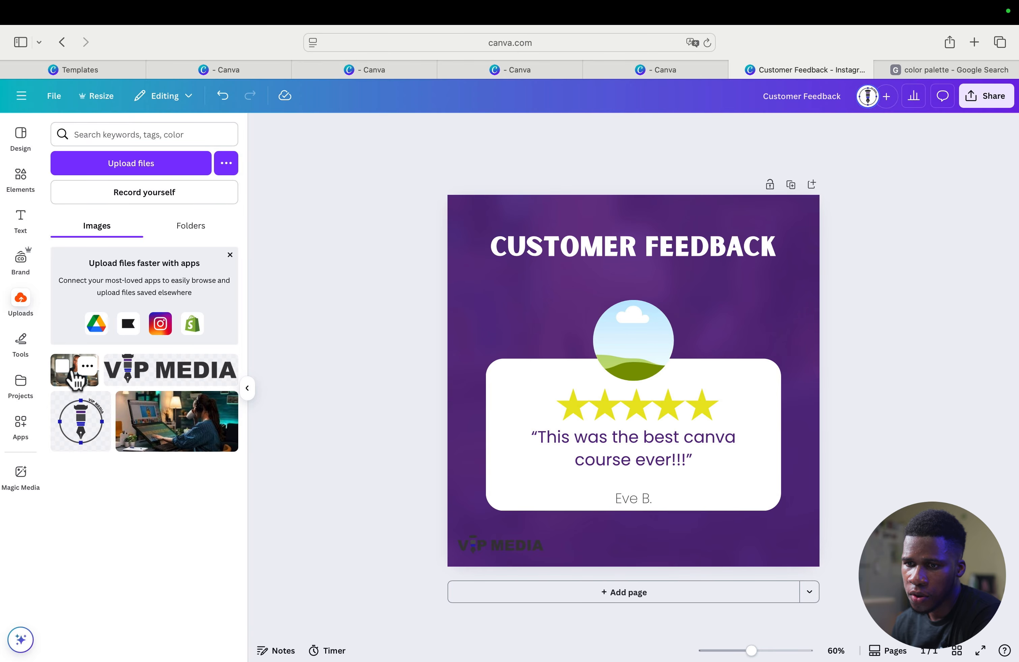
drag(73, 374, 631, 347)
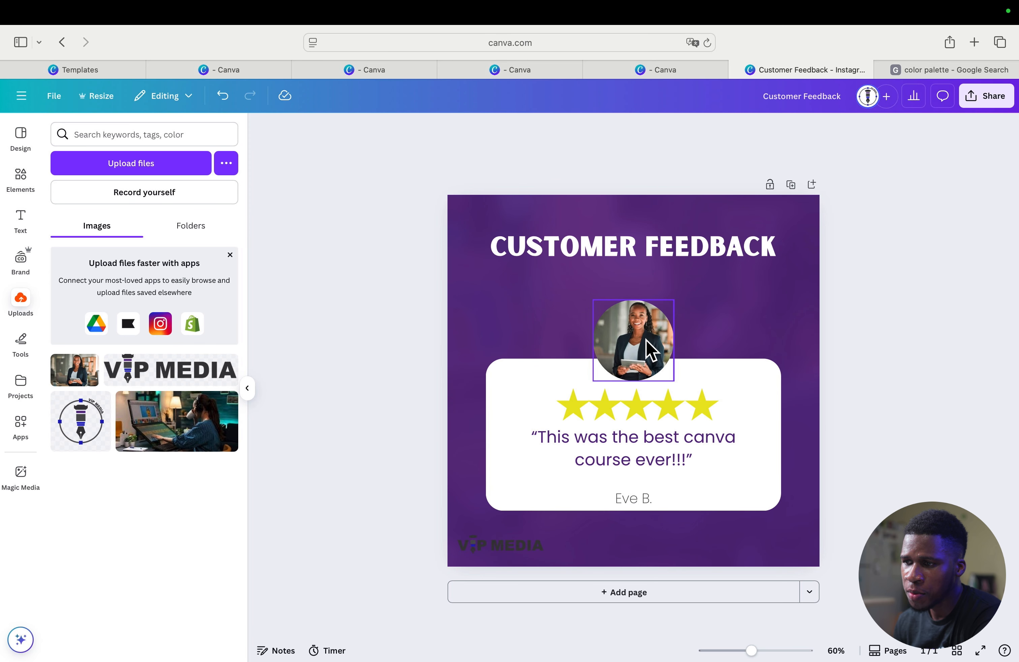
- Give the circular photo frame a solid border with a stroke weight of 12
click(629, 333)
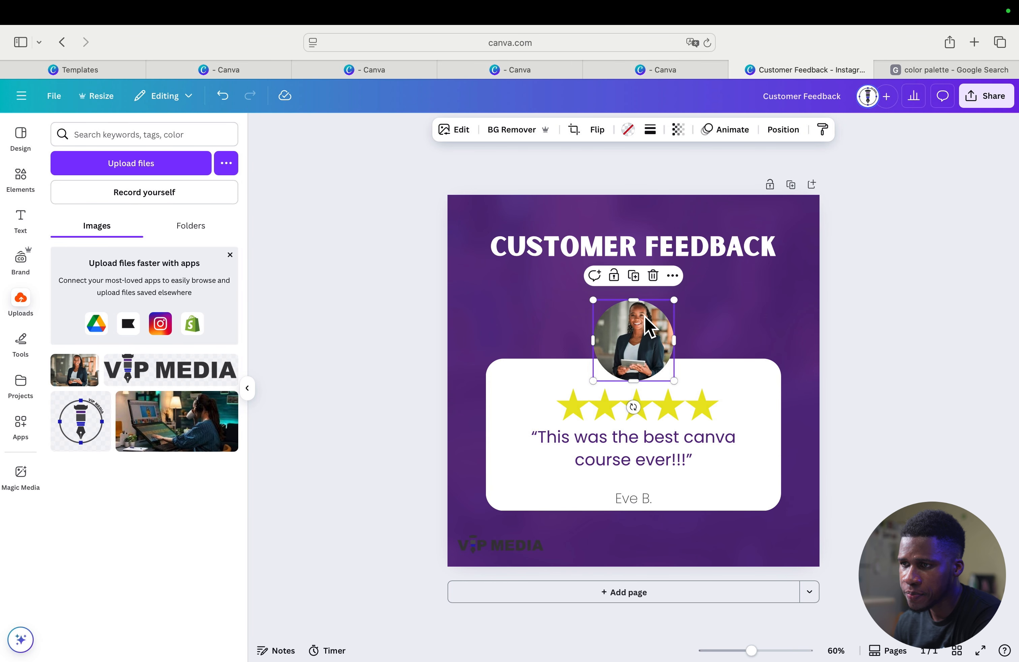
click(651, 133)
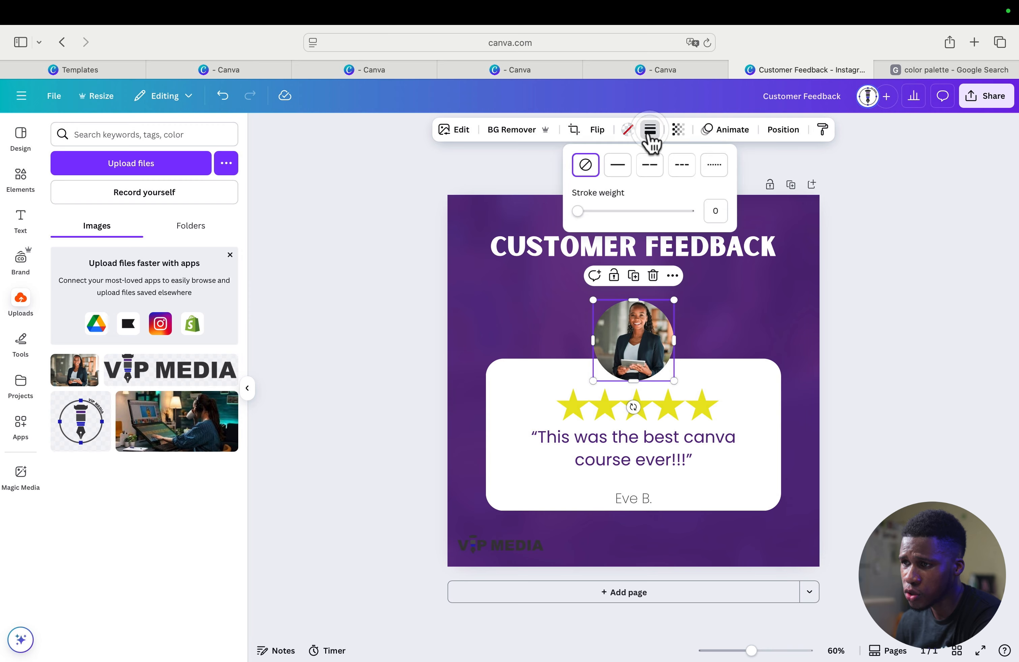
click(618, 166)
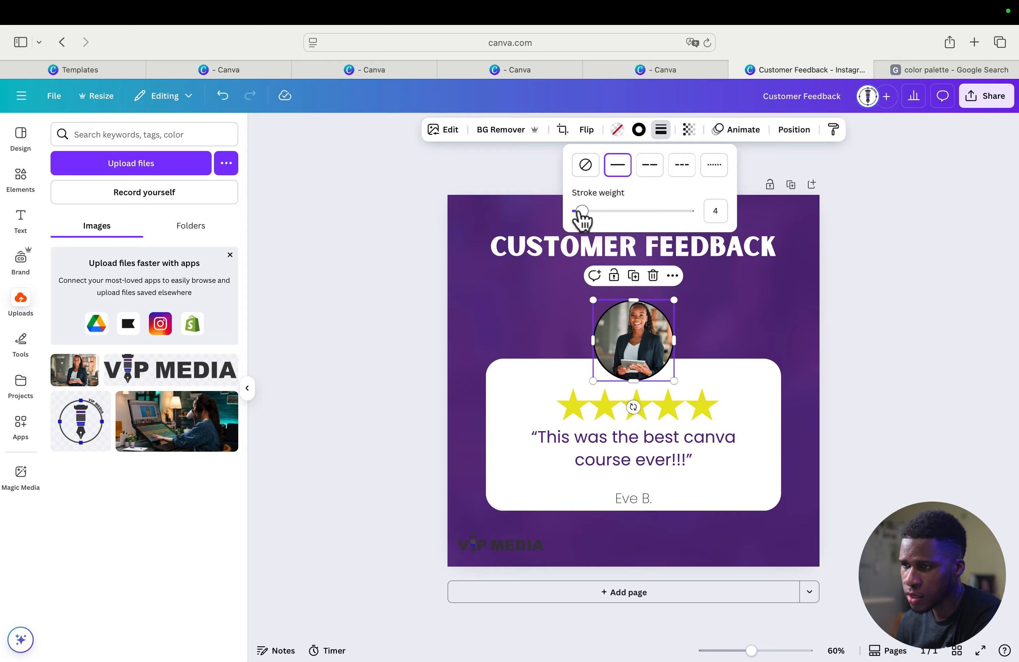
mouse_move(580, 212)
mouse_down()
mouse_move(600, 213)
mouse_move(581, 212)
mouse_move(590, 212)
mouse_up()
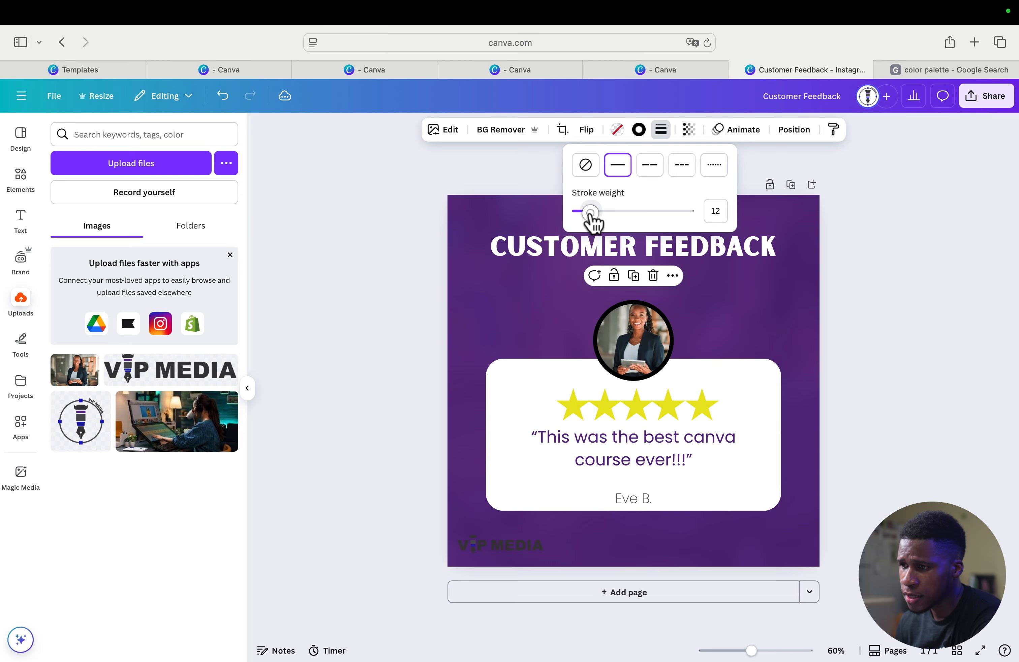
click(892, 332)
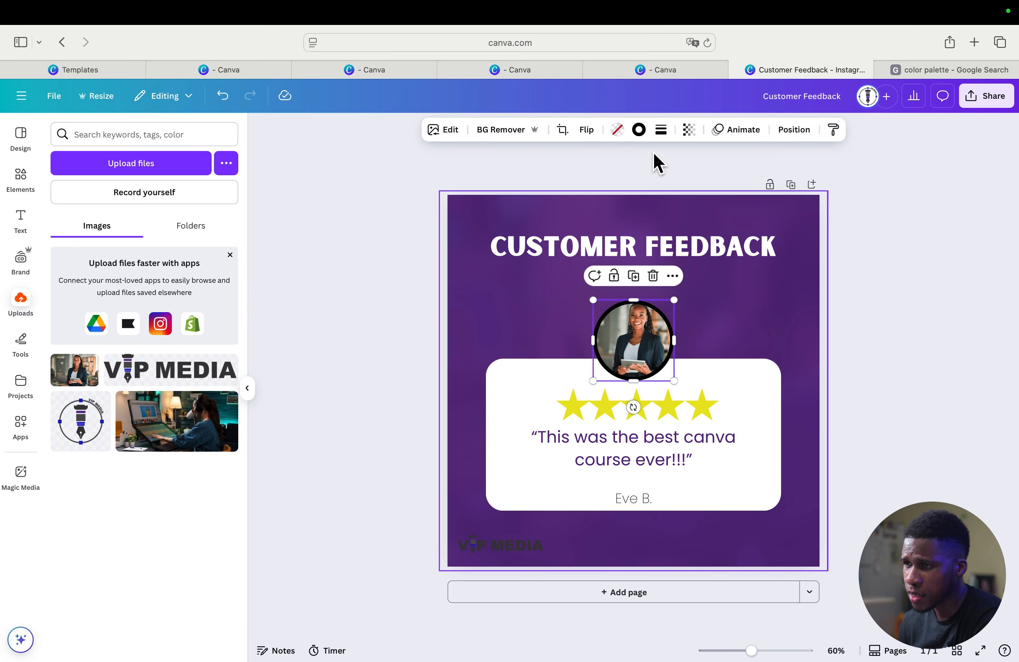
- Set the circular frame's border colour to the purple #662d91 from the word mark's photo colours and deselect the frame
click(639, 130)
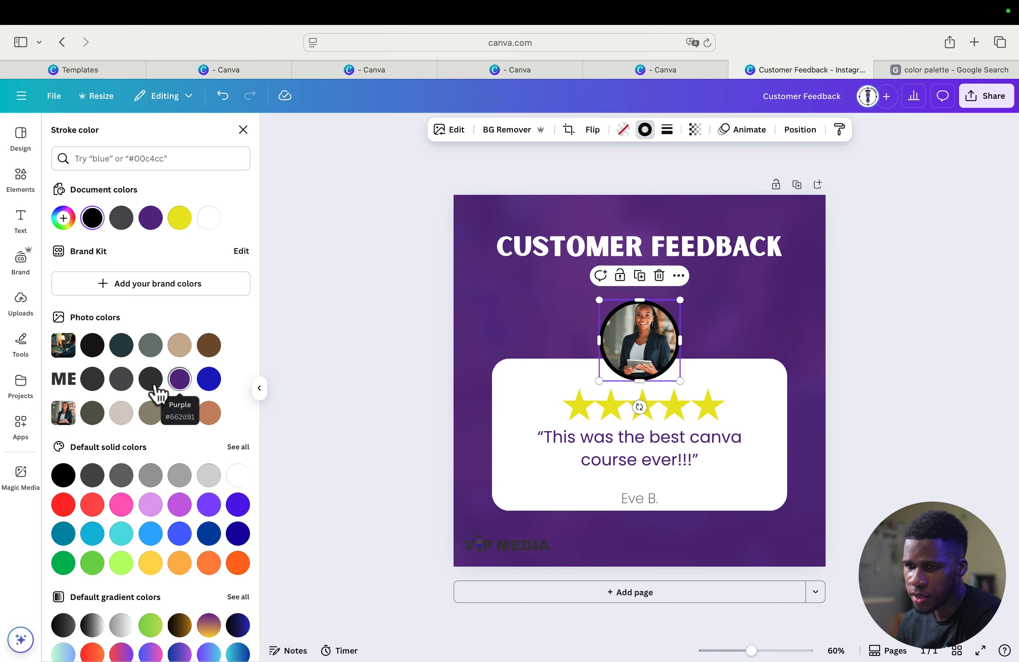
click(176, 380)
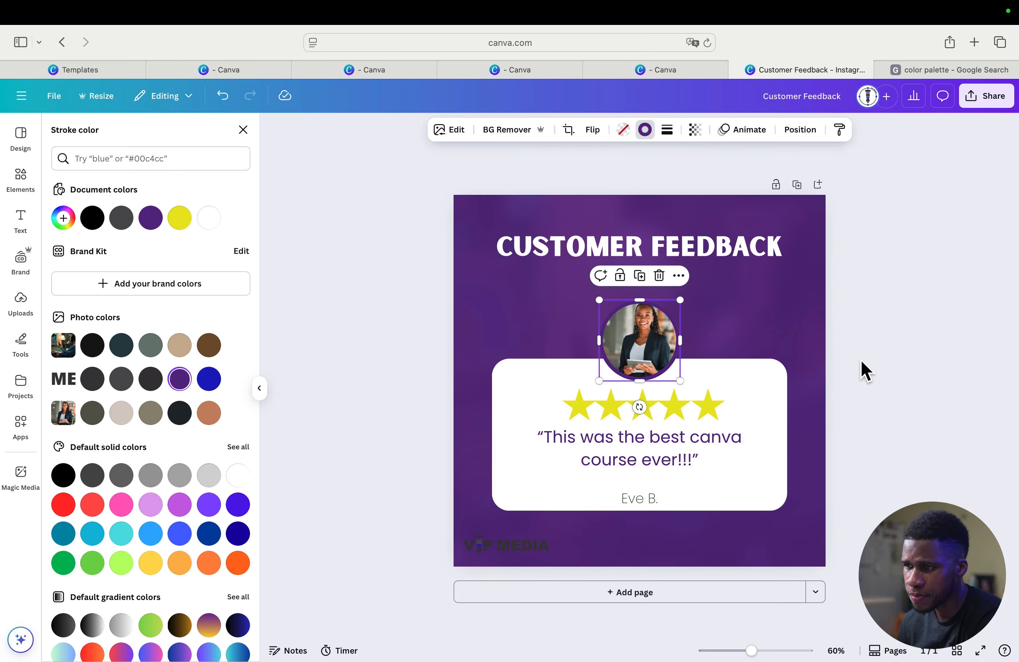
click(885, 350)
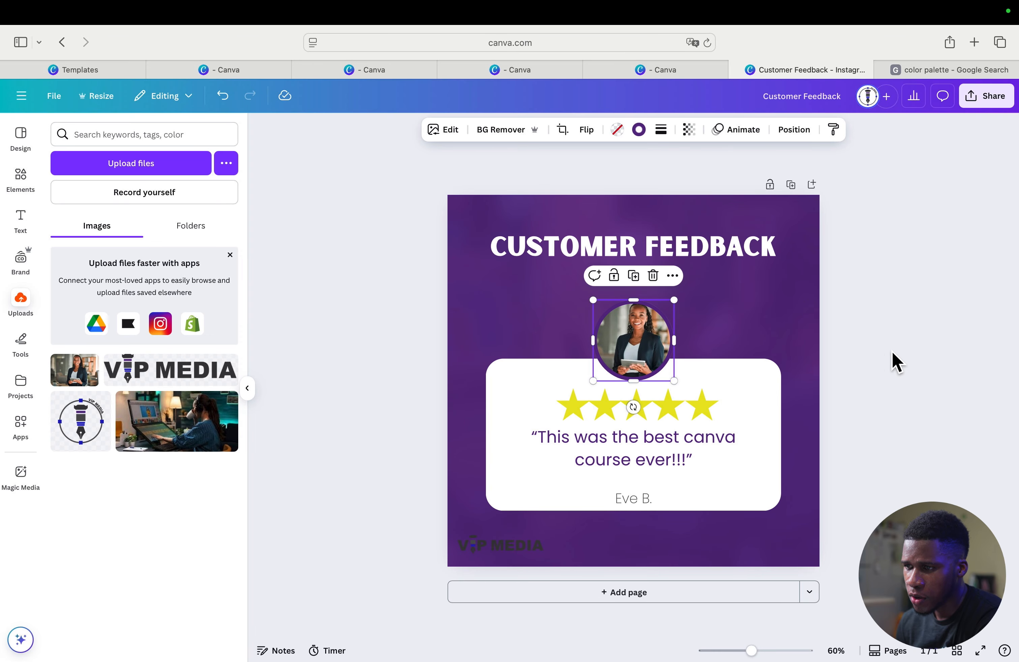
click(892, 353)
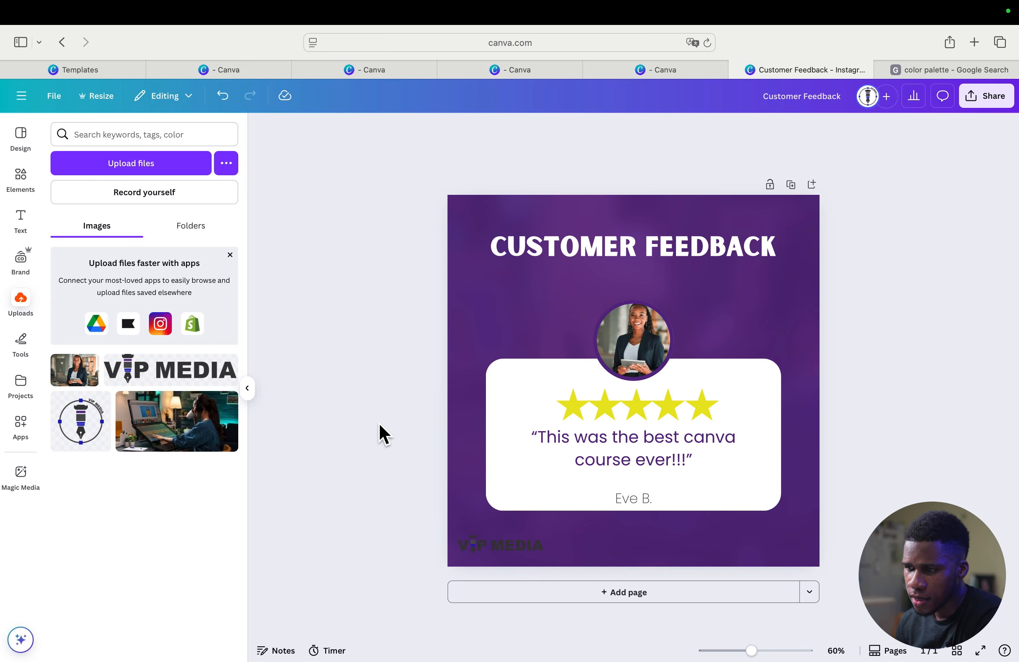
- Nudge the customer name up slightly within the white testimonial box and deselect it
click(643, 500)
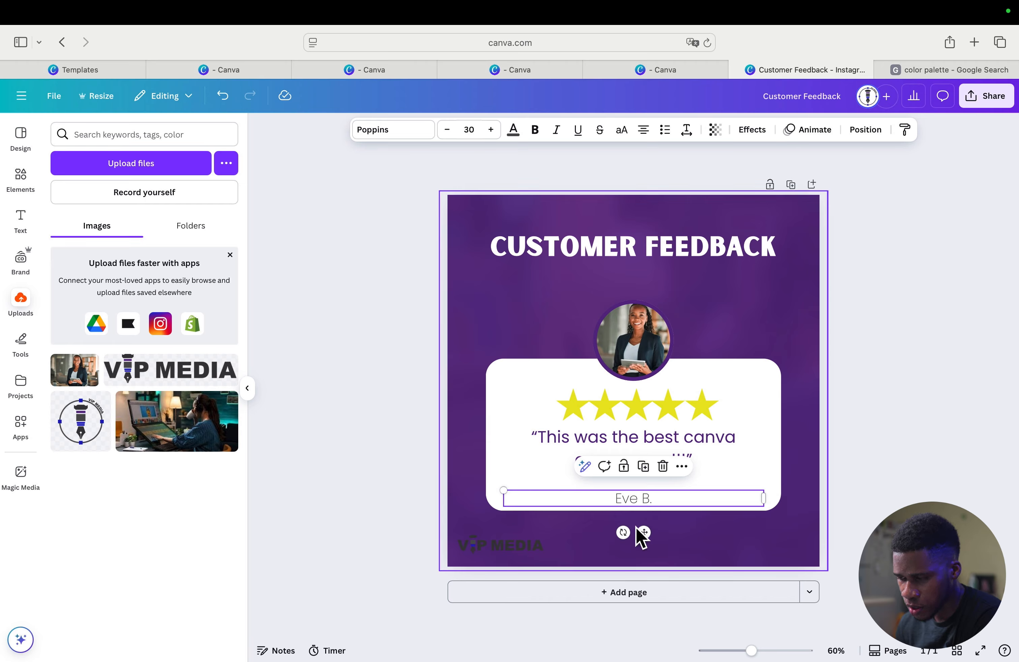
key(Up)
key(Up)
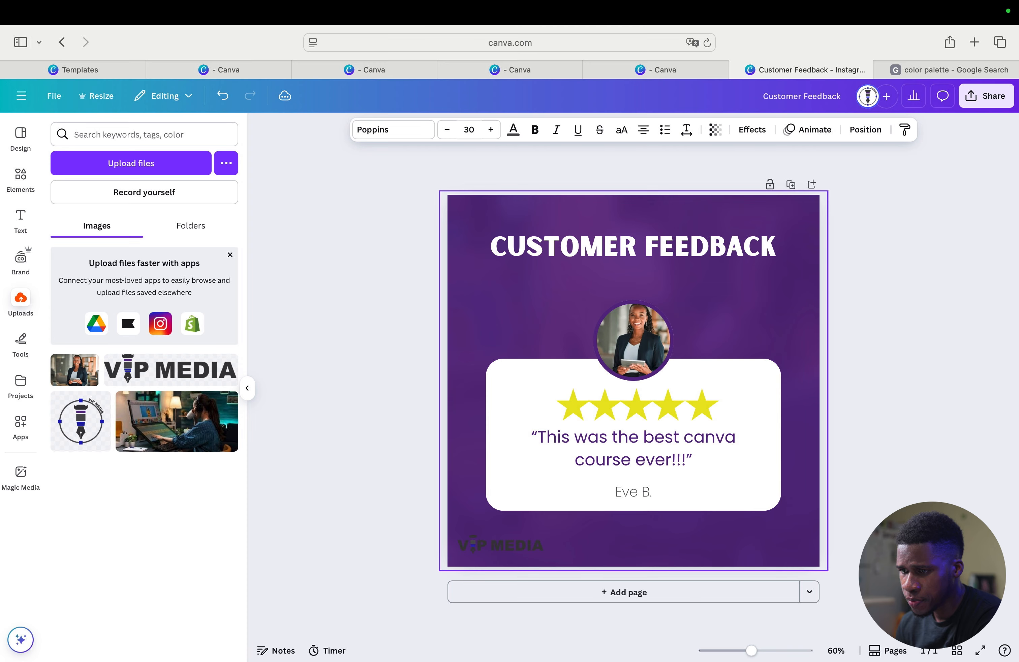
click(901, 371)
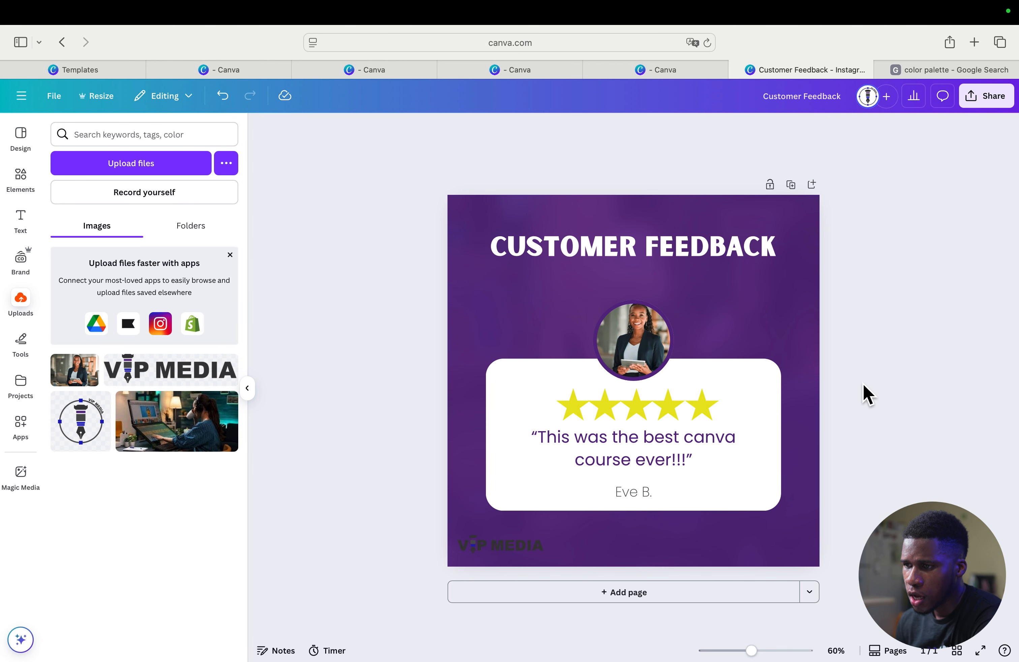
- Apply a Custom Duotone effect to the VIP MEDIA word mark with the highlights colour set to #FFFFFF
click(521, 553)
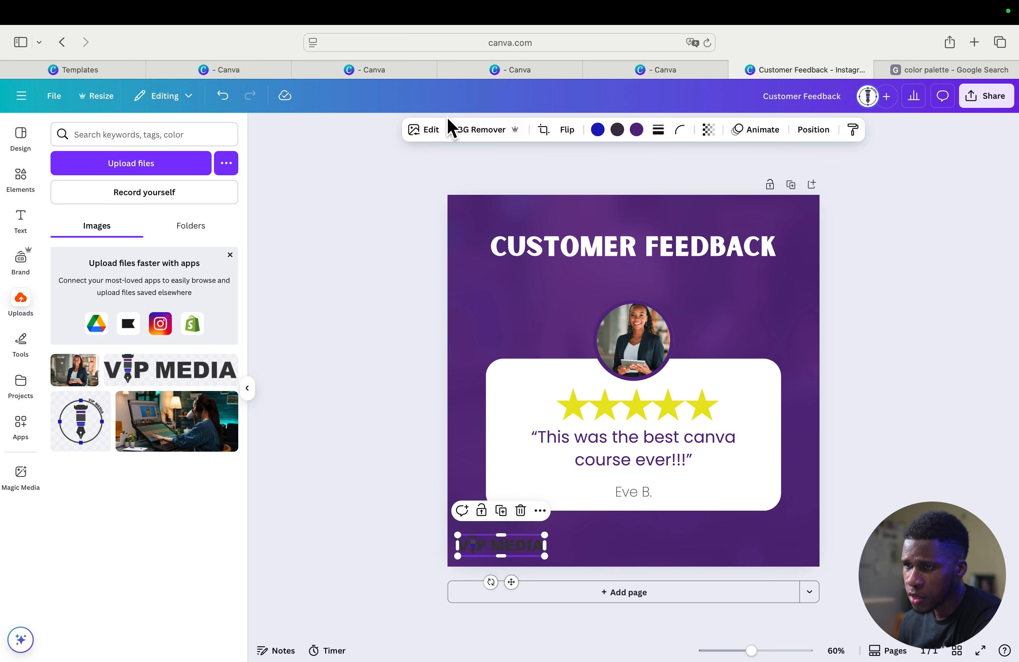
click(425, 131)
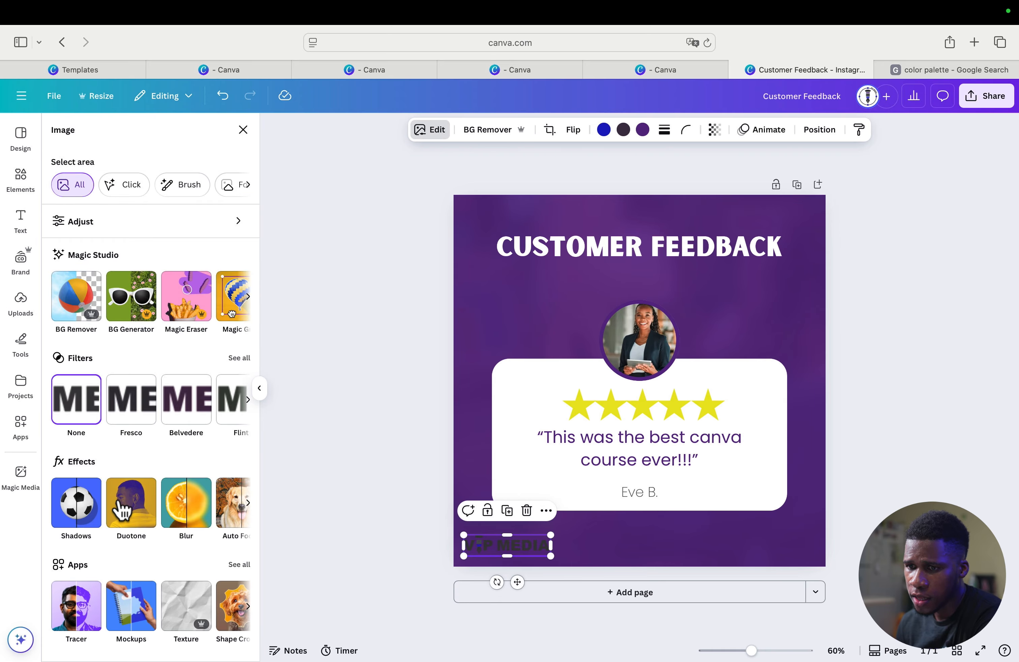
click(132, 505)
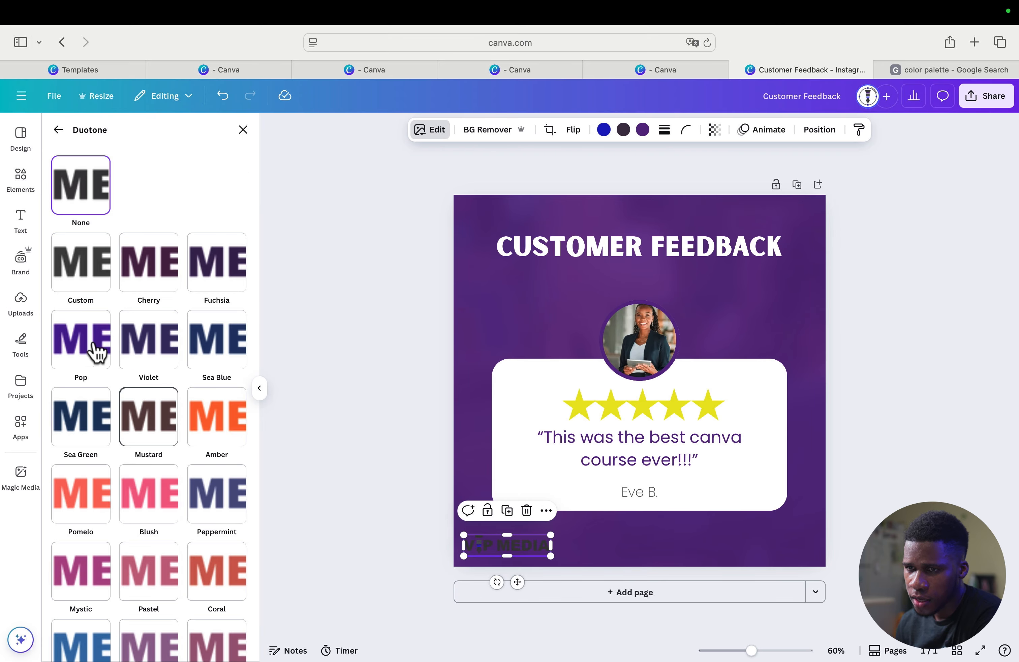
click(82, 272)
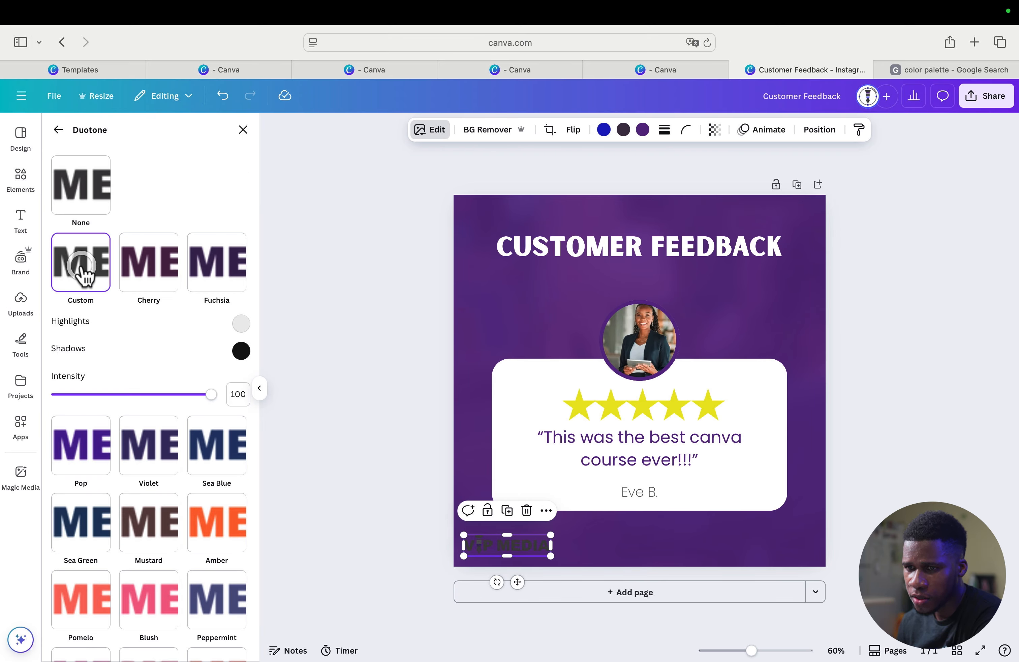
click(241, 323)
drag(273, 370, 226, 339)
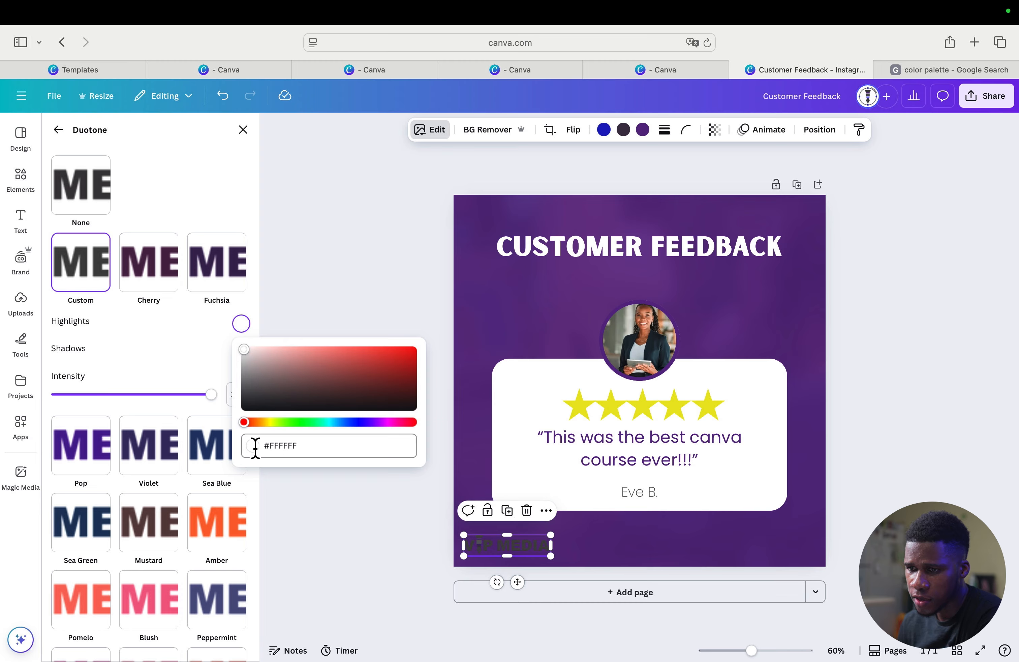
click(201, 360)
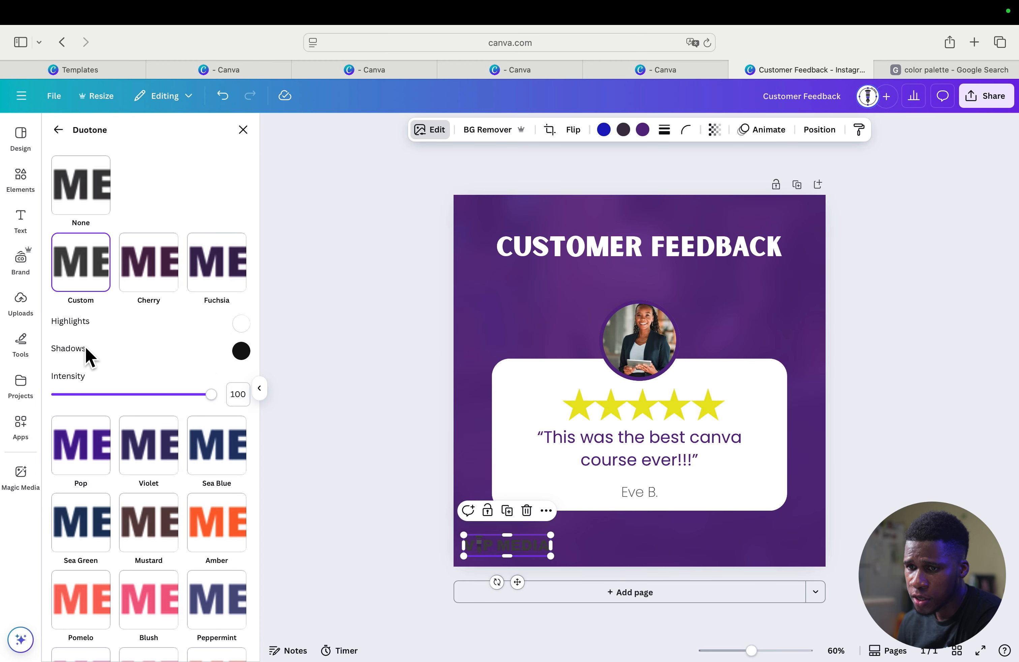
- Set the word mark's Duotone shadows colour to #FFFFFF and shift the word mark slightly inward from the lower-left corner of the post
click(242, 351)
drag(257, 396, 235, 365)
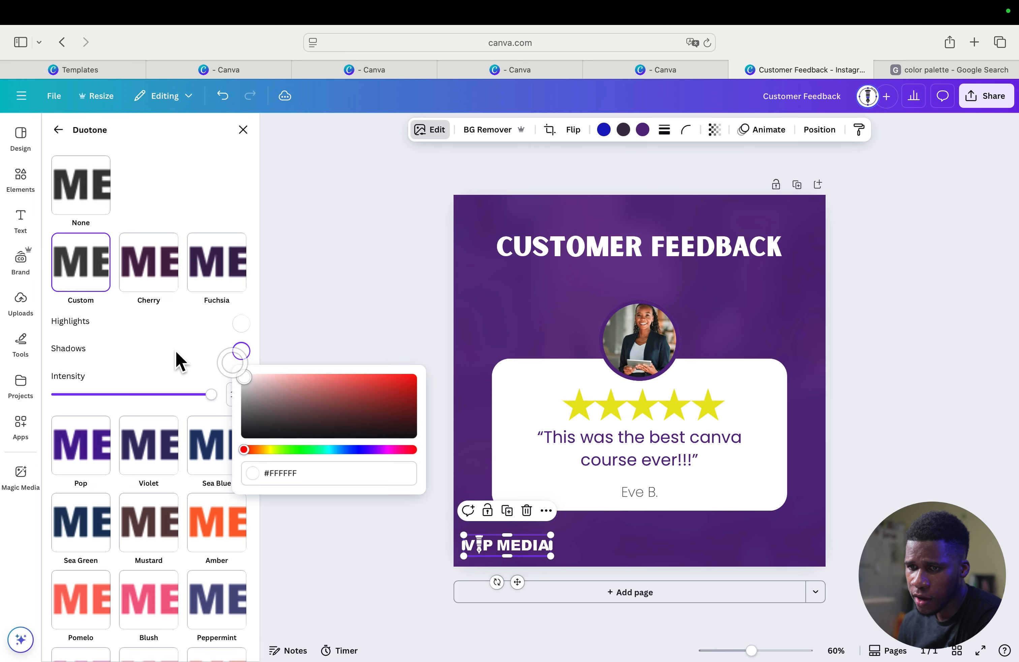
click(165, 346)
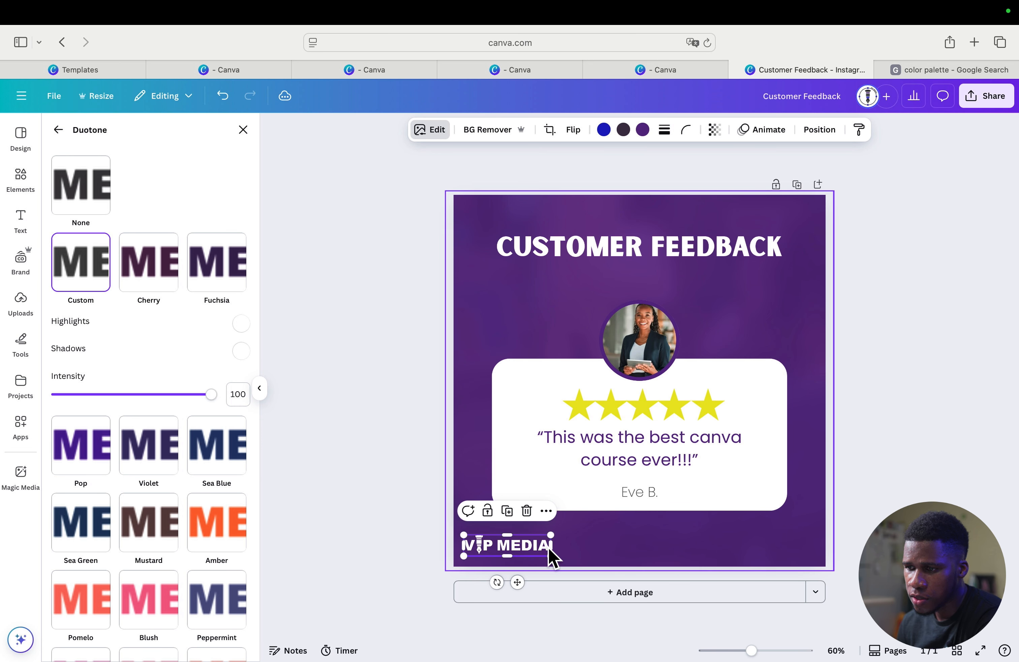
click(243, 131)
click(903, 485)
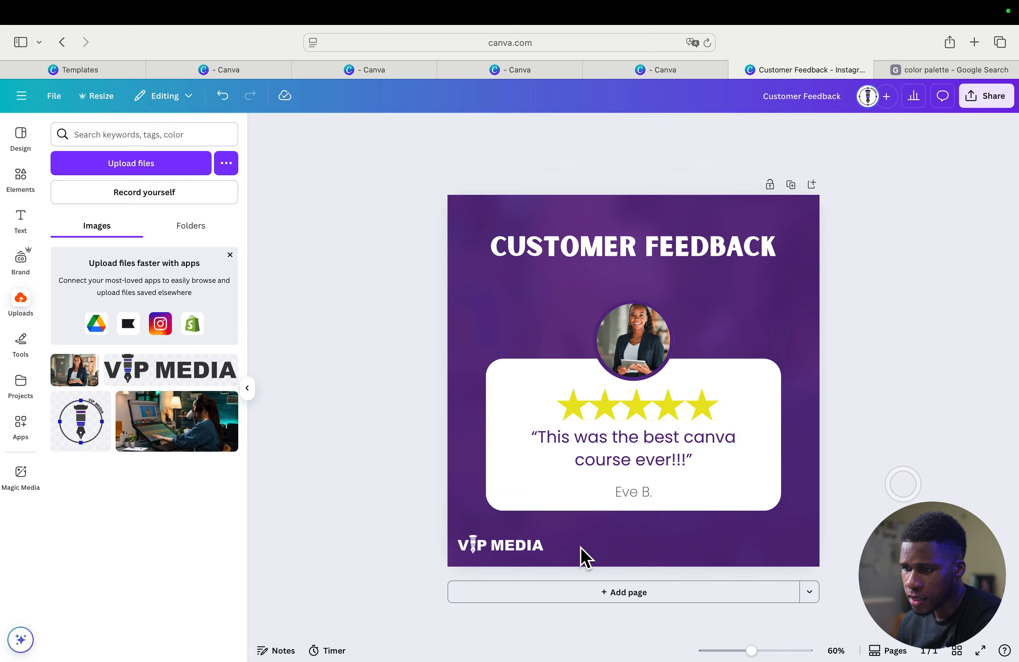
drag(533, 553, 544, 547)
click(881, 506)
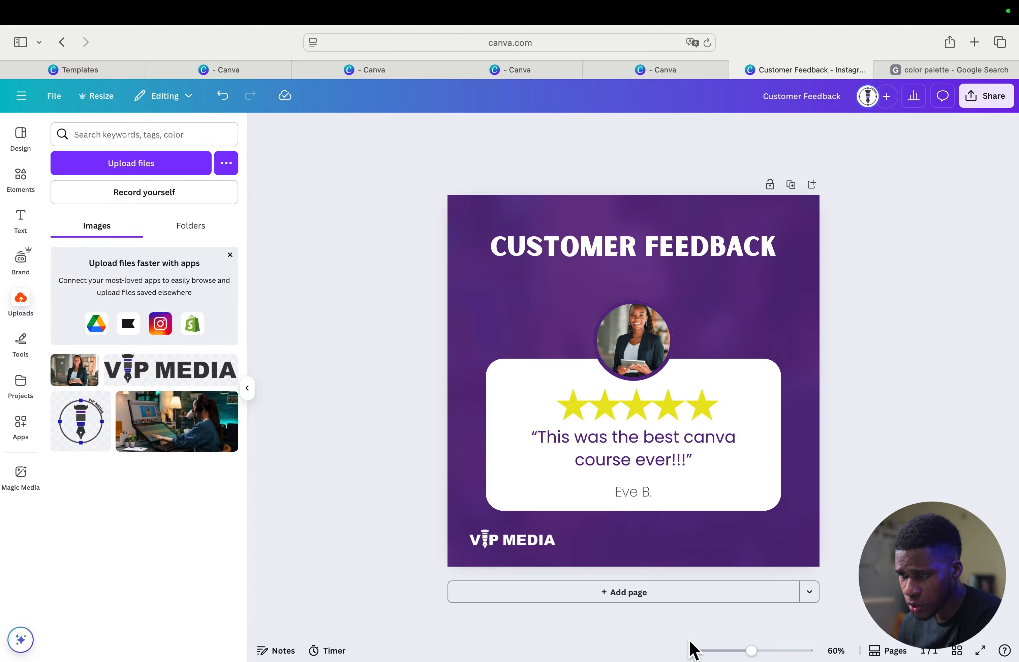
- Add a Heading text in the lower-right corner of the post and colour it white
click(21, 216)
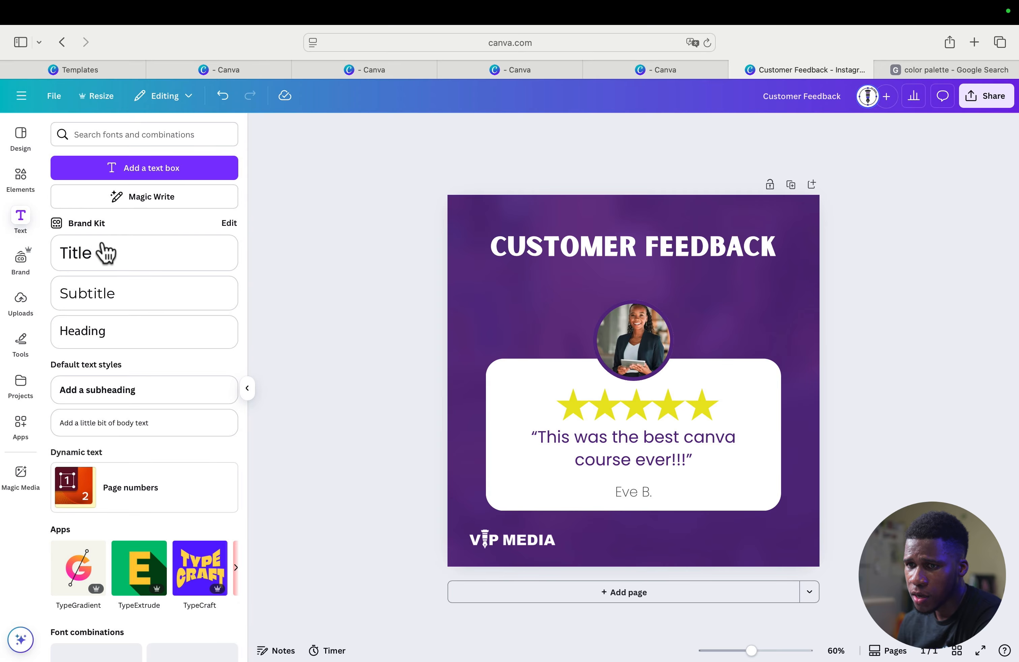
click(103, 333)
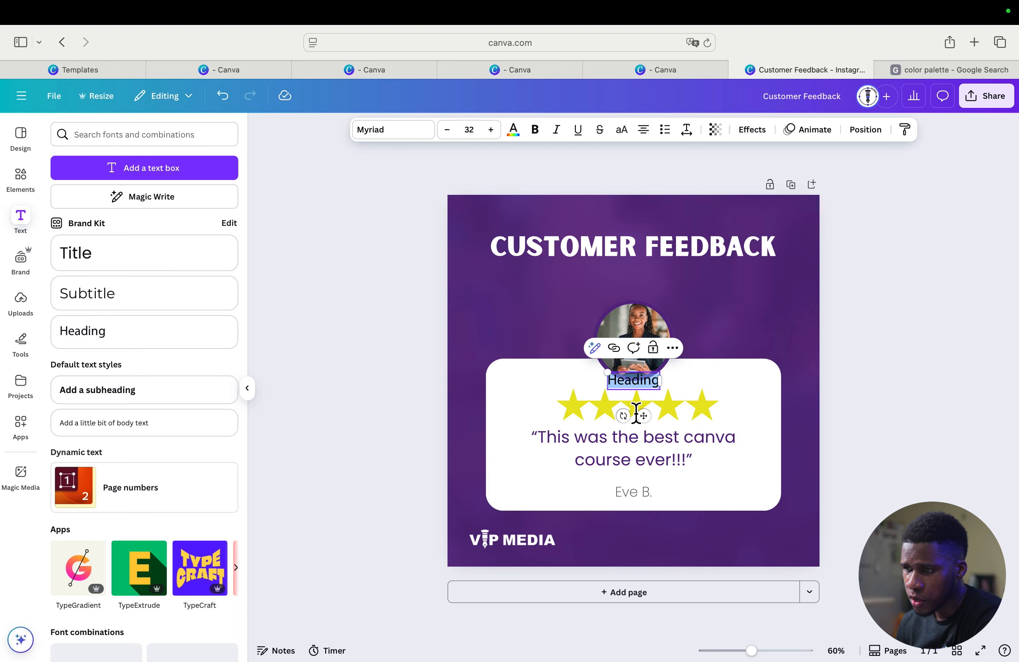
drag(644, 418, 755, 589)
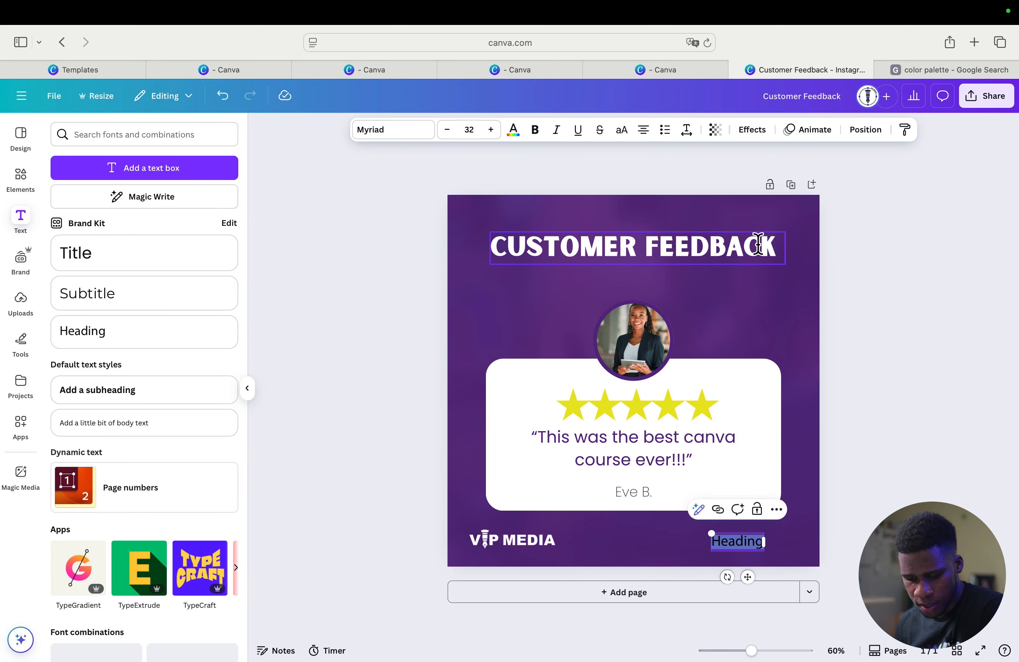
click(513, 131)
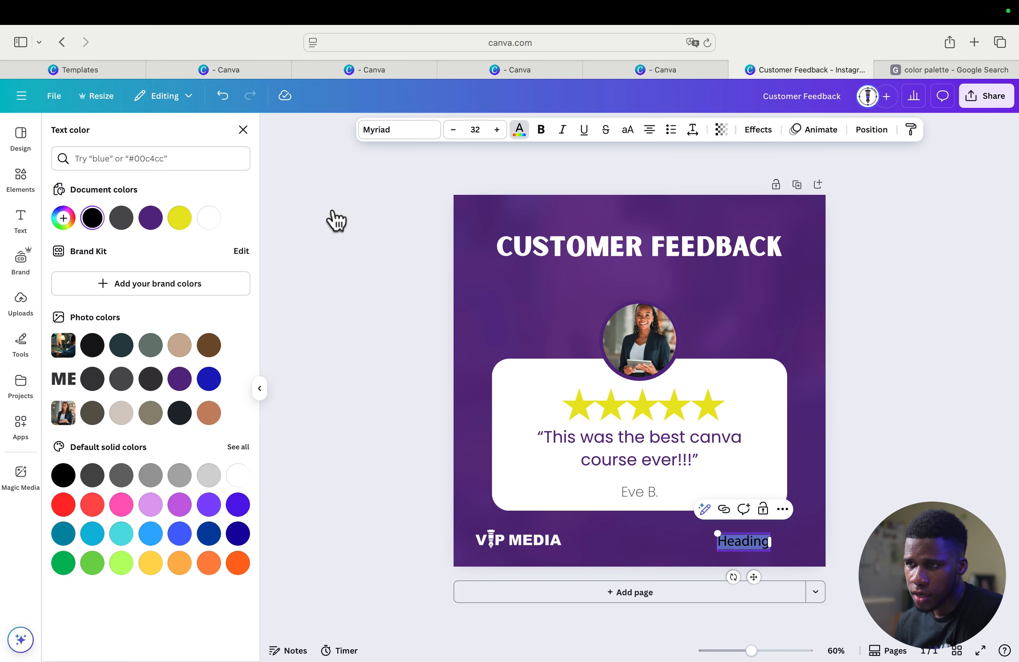
click(210, 220)
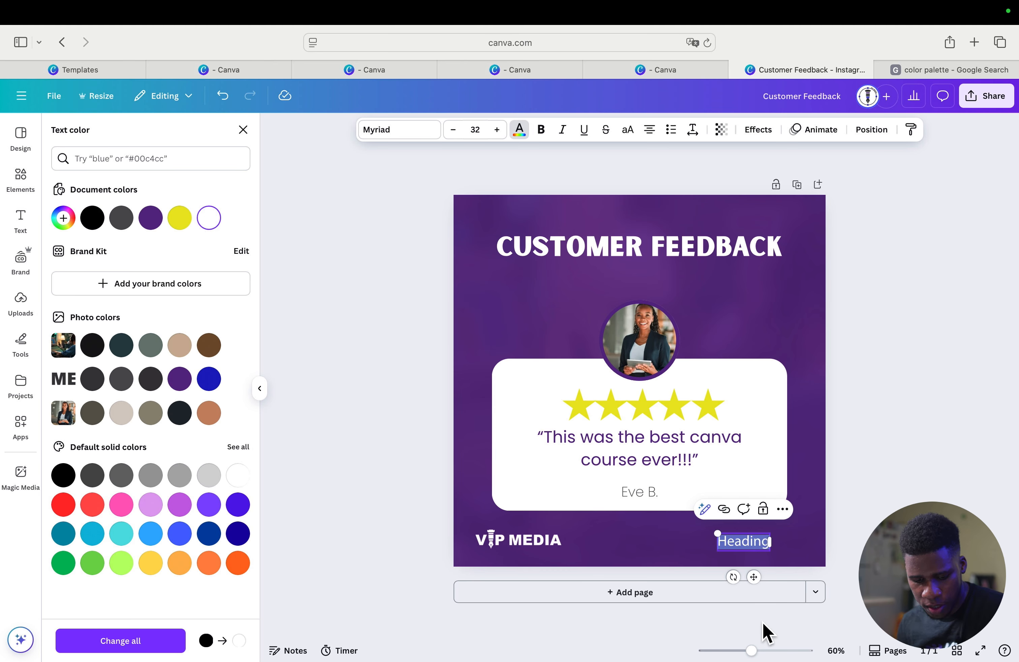
text(@)
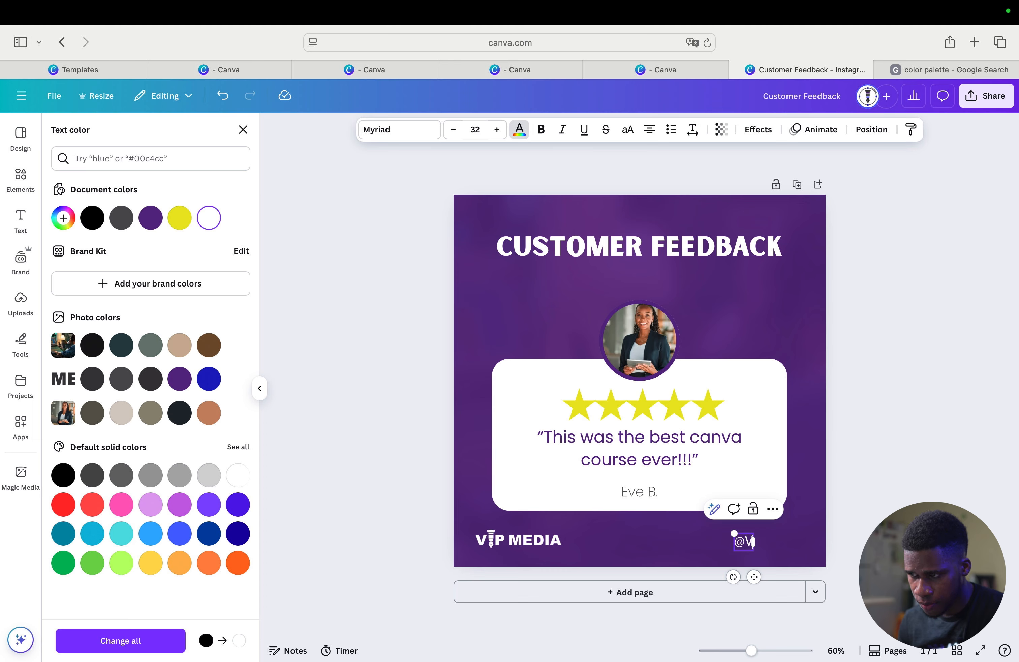
text(VIPMEDI)
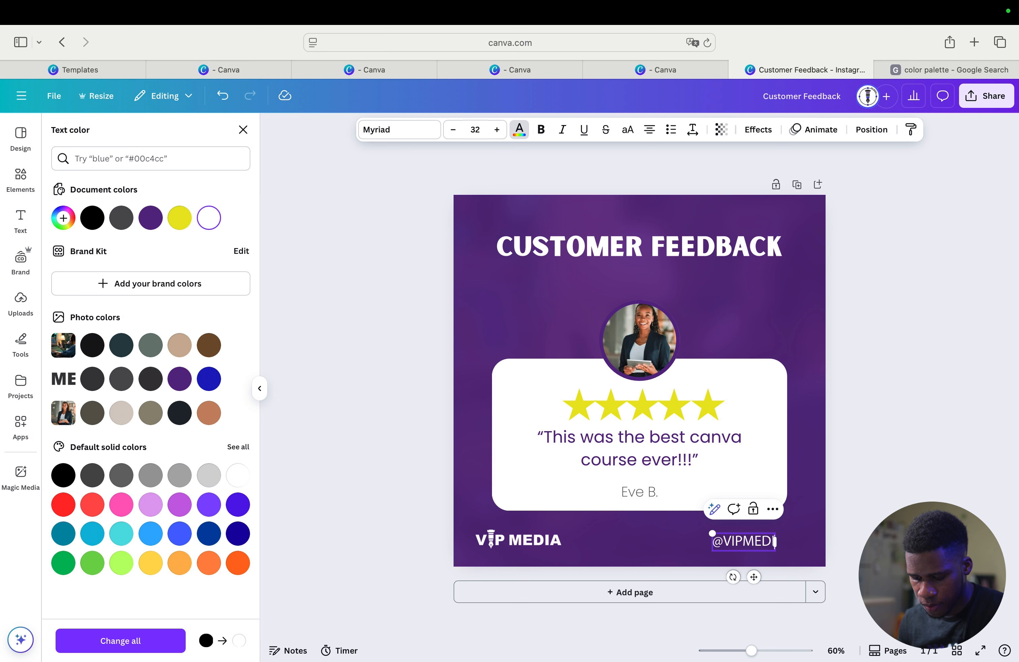
text(AMS)
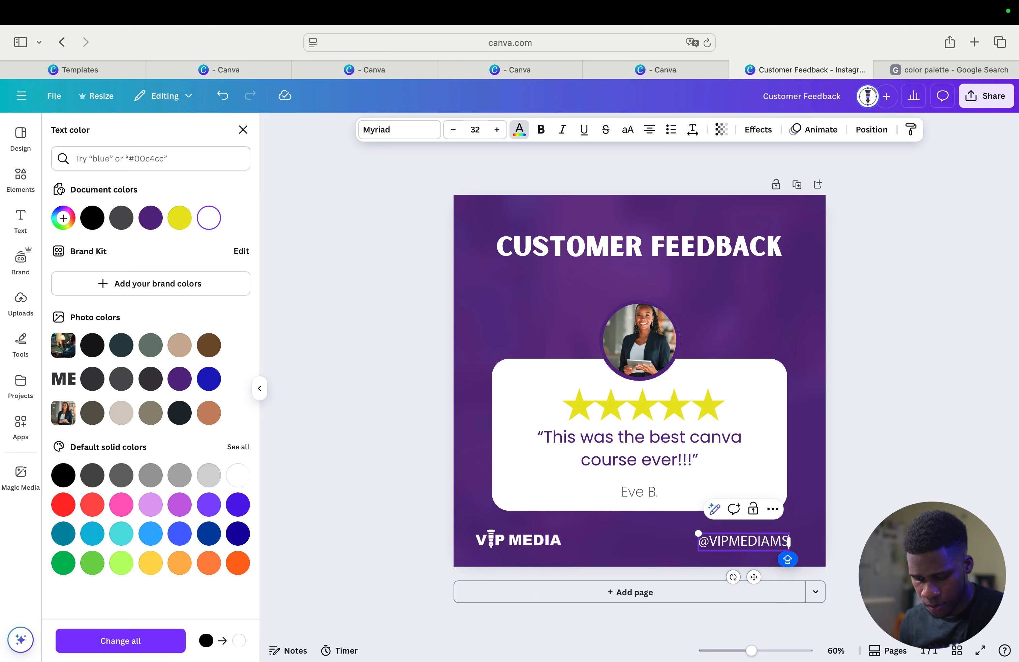
key(BackSpace)
key(BackSpace)
text(MO)
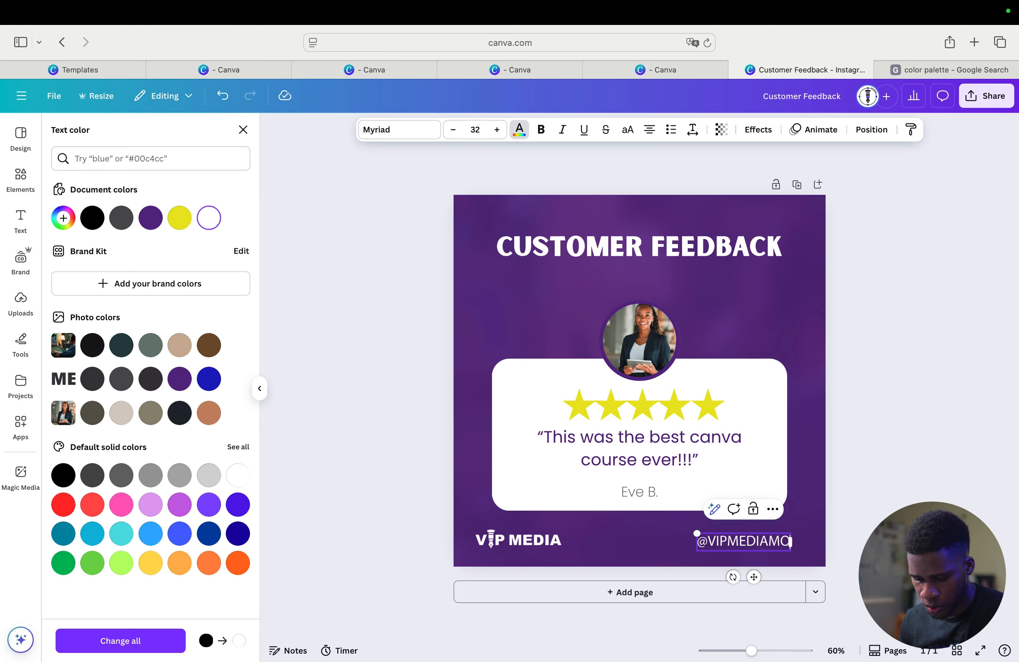
text(NTSERRAT)
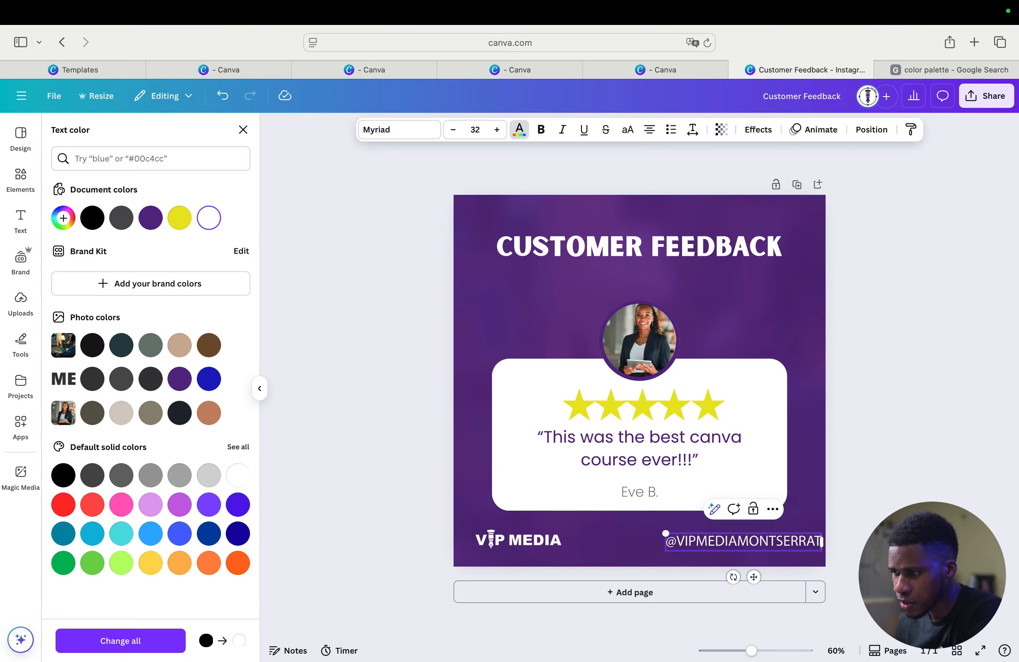
click(773, 537)
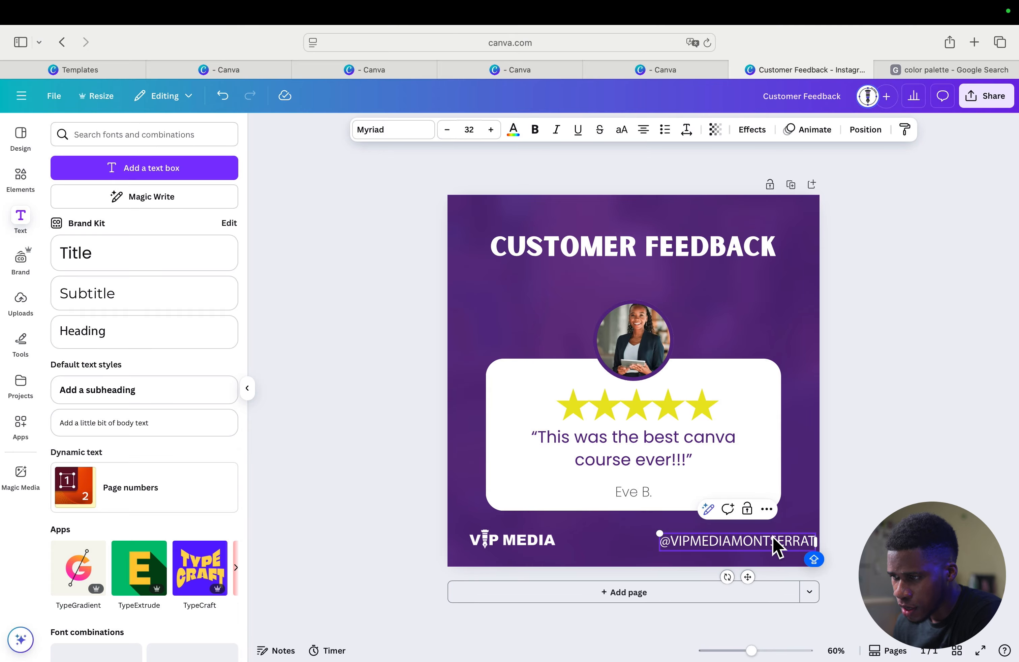
drag(749, 579, 732, 578)
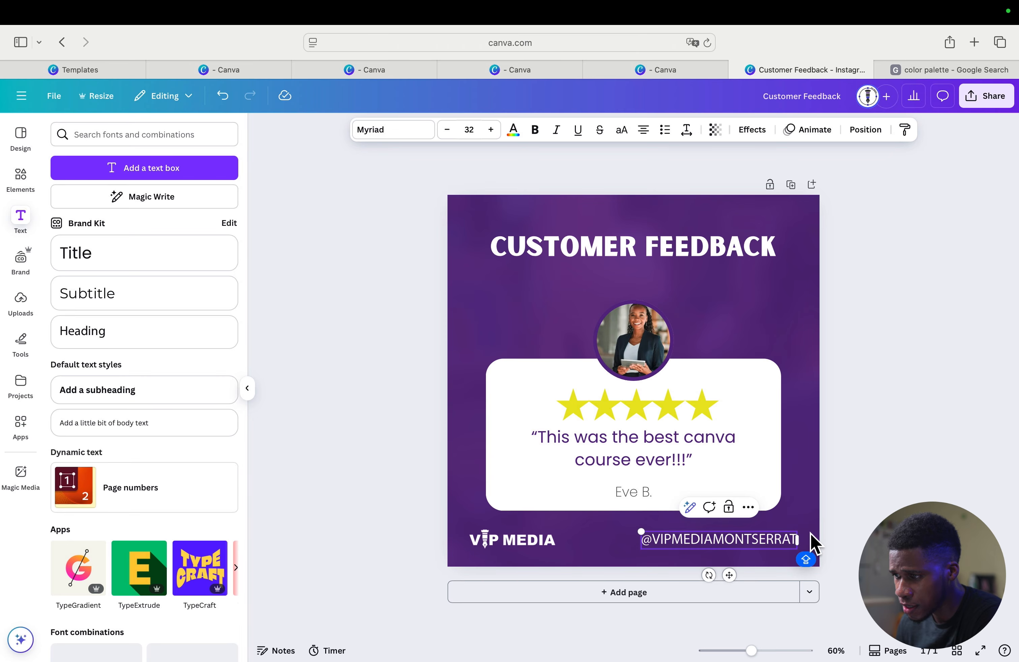
click(884, 521)
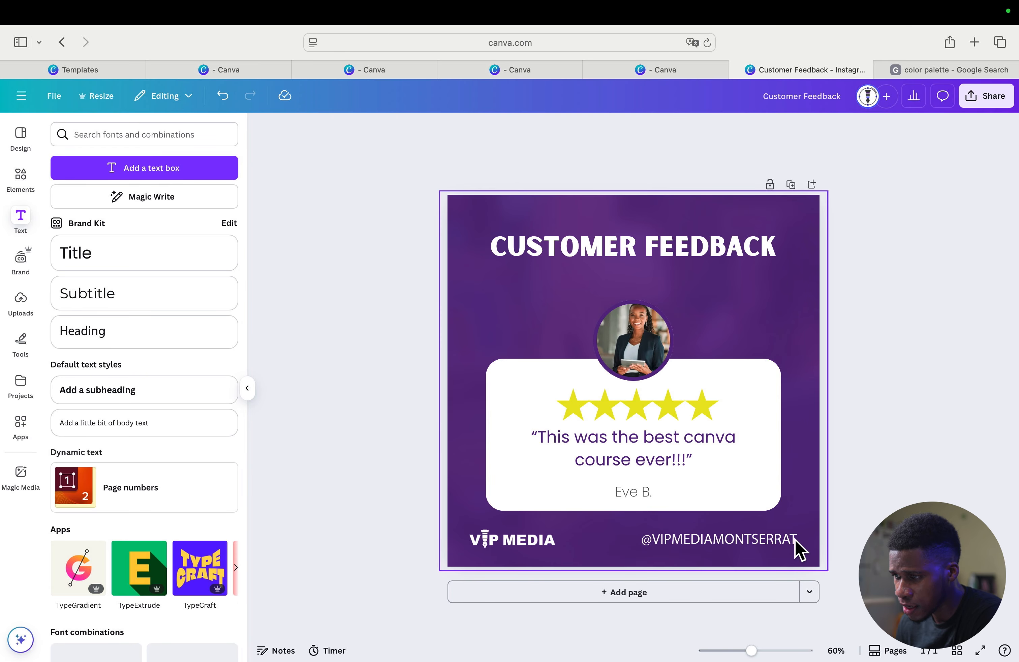
click(762, 541)
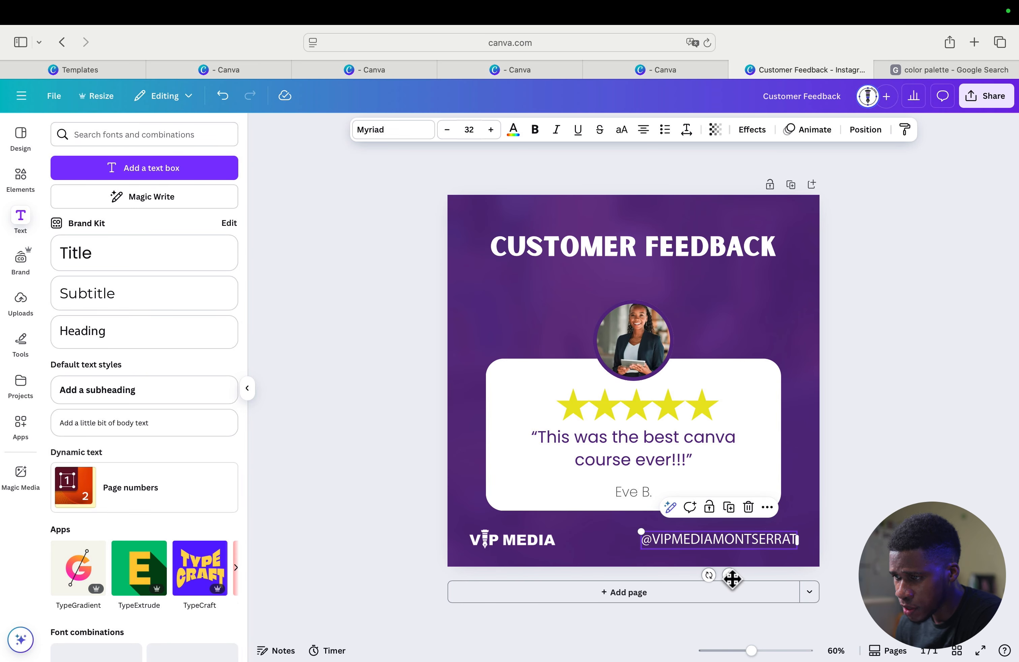
drag(729, 575, 730, 577)
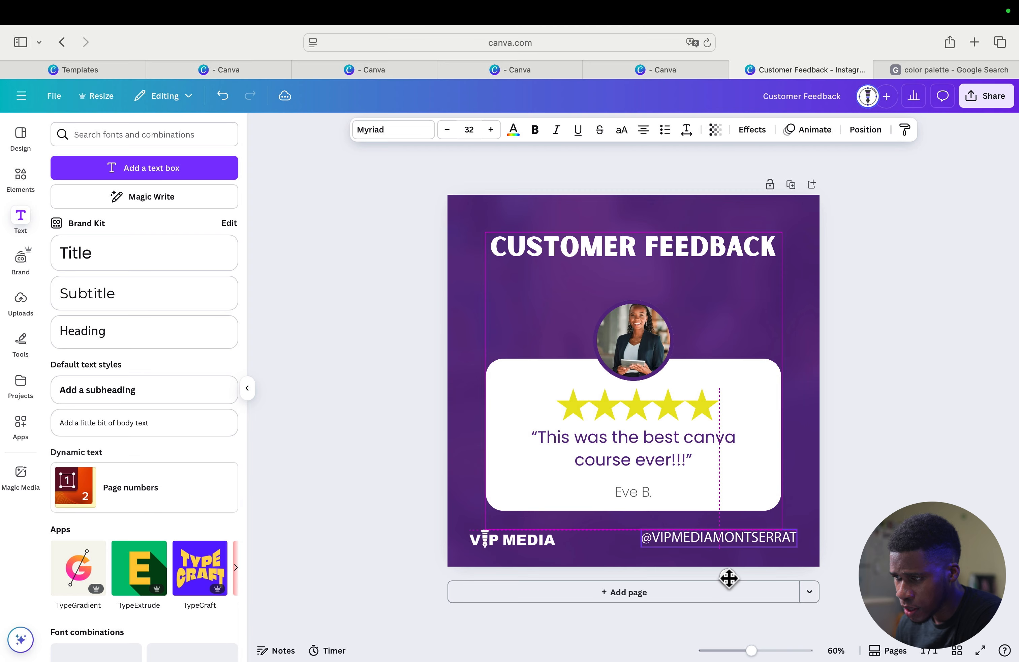
drag(728, 578, 729, 578)
click(878, 531)
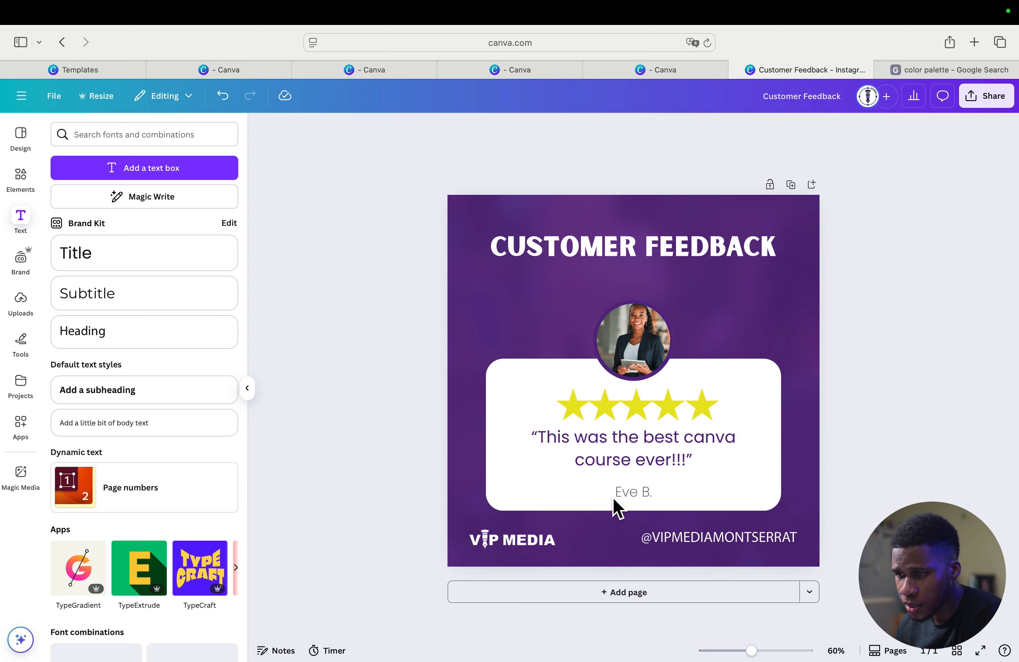
click(496, 546)
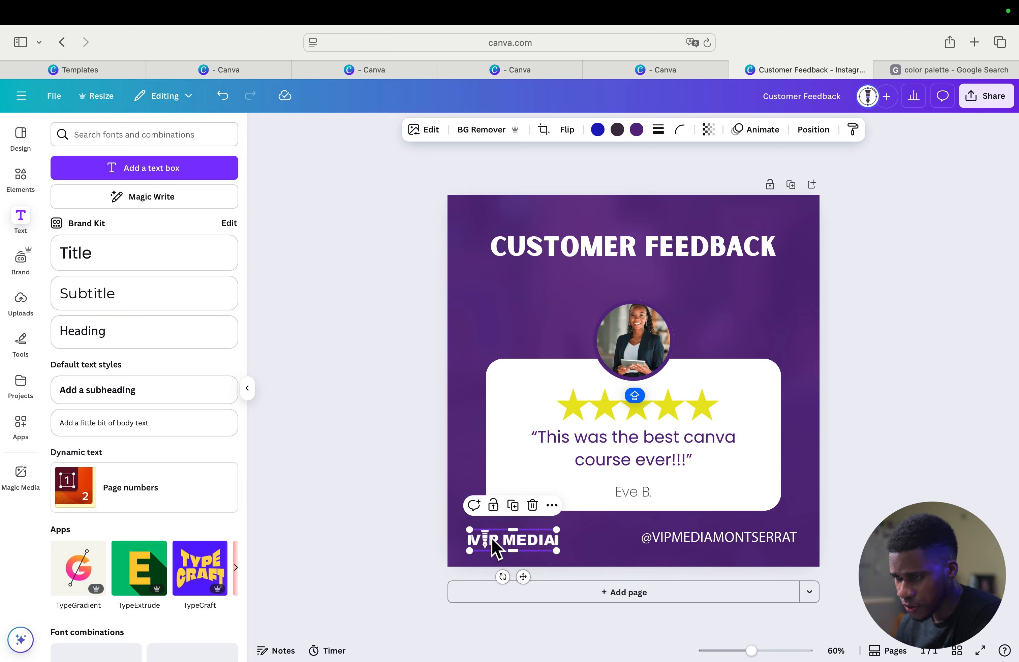
click(901, 415)
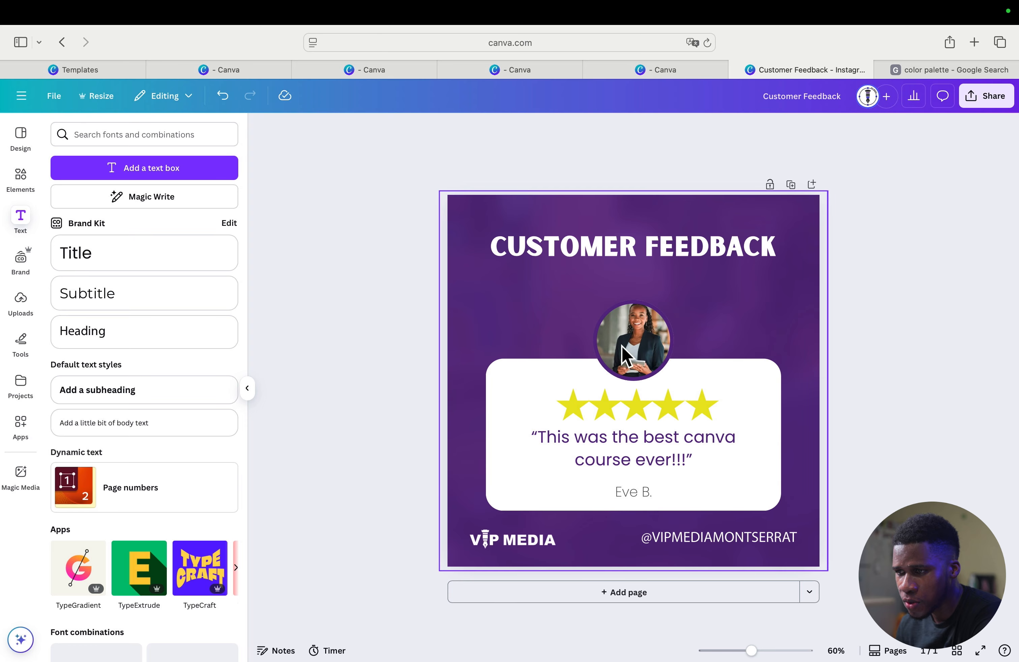
- Unlock the white testimonial box and move it up closer to the title together with the photo, stars, quote and customer name
click(511, 380)
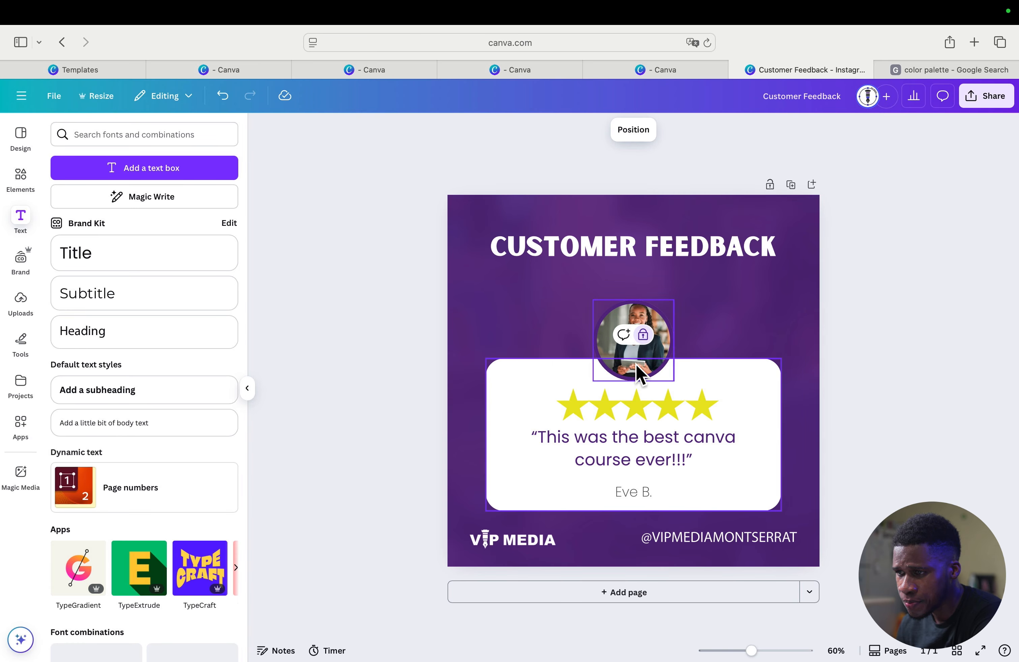
click(643, 334)
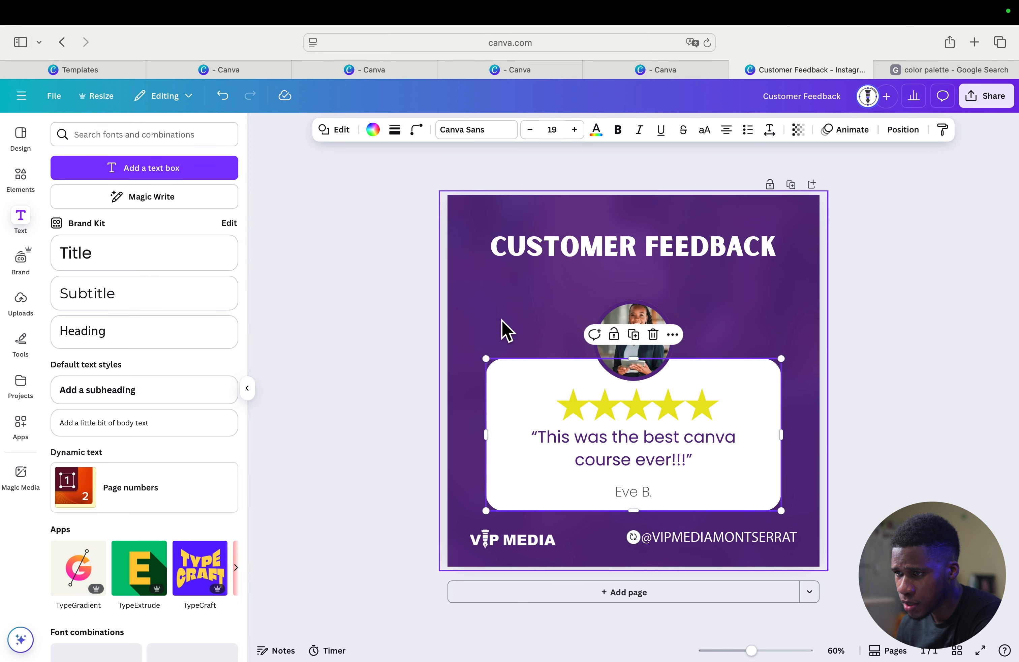
drag(477, 310, 788, 510)
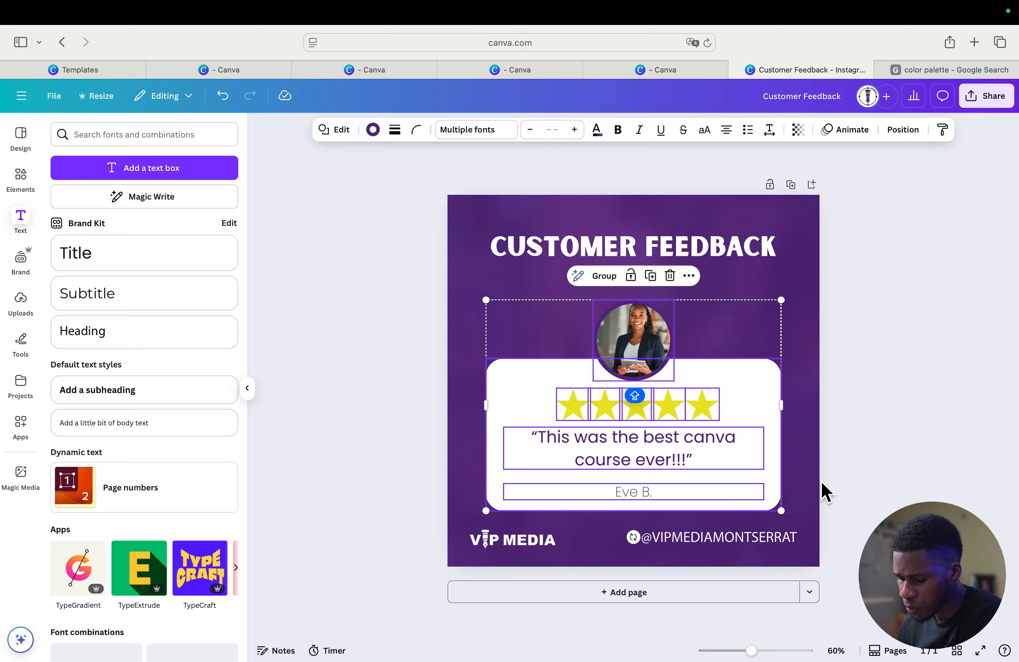
click(825, 492)
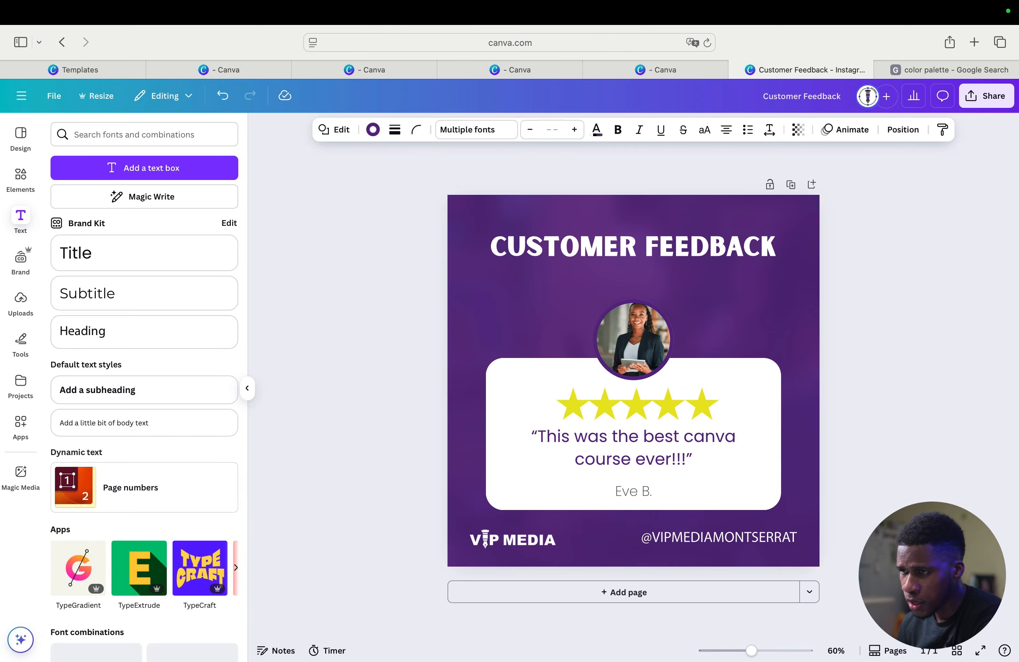
click(632, 331)
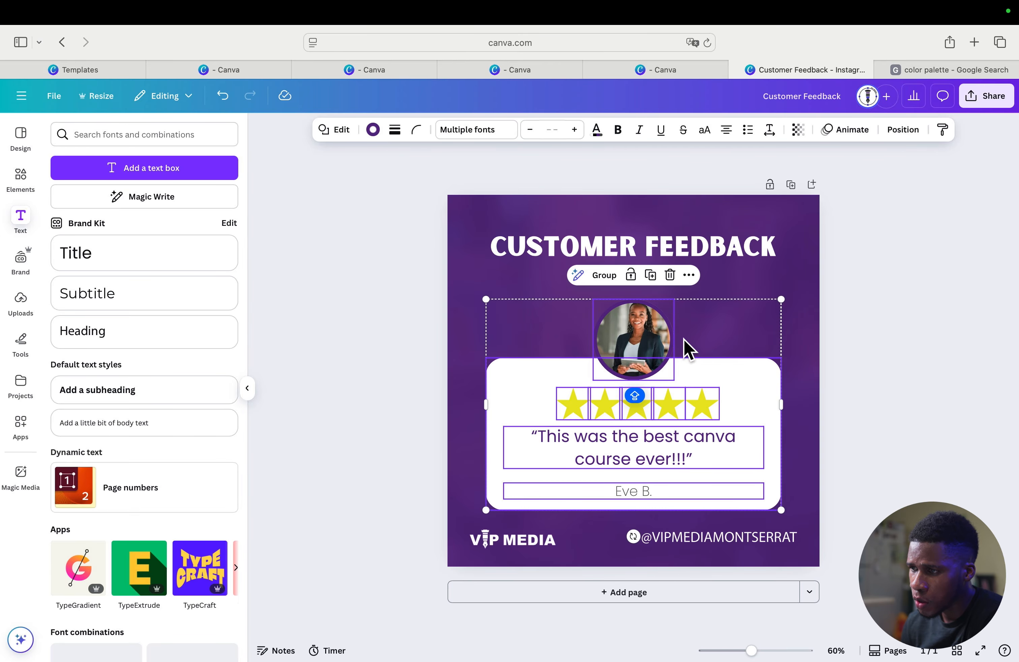
drag(716, 343, 718, 330)
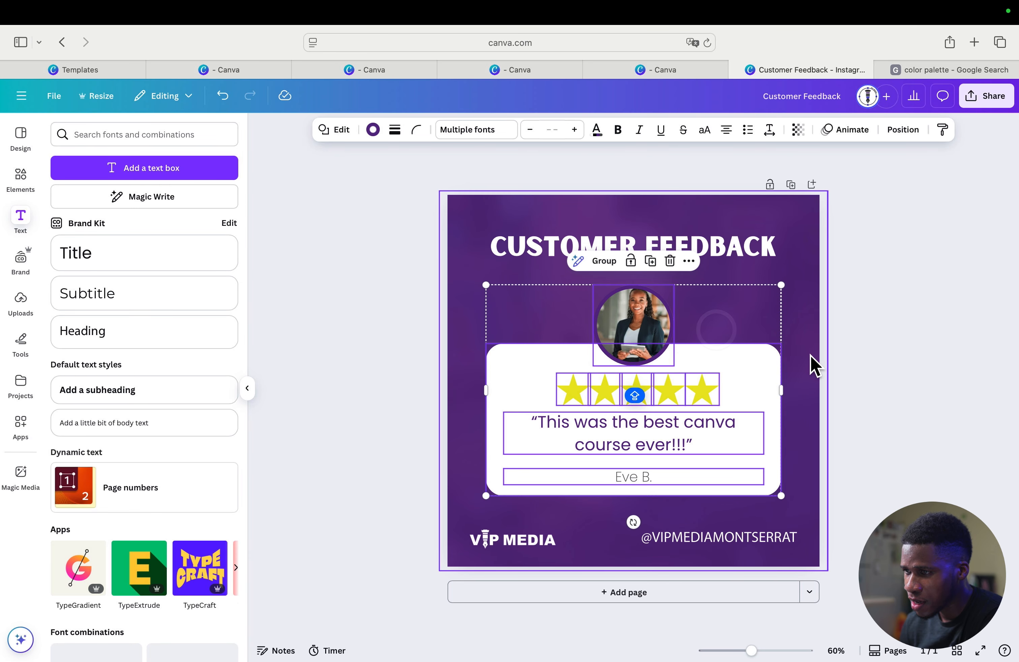
click(885, 360)
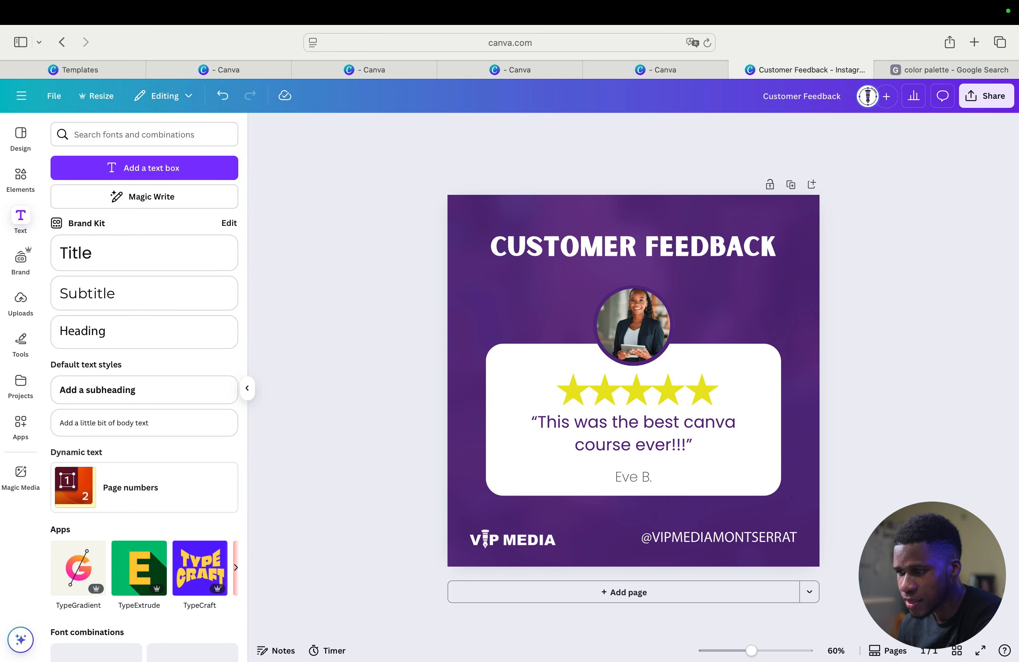